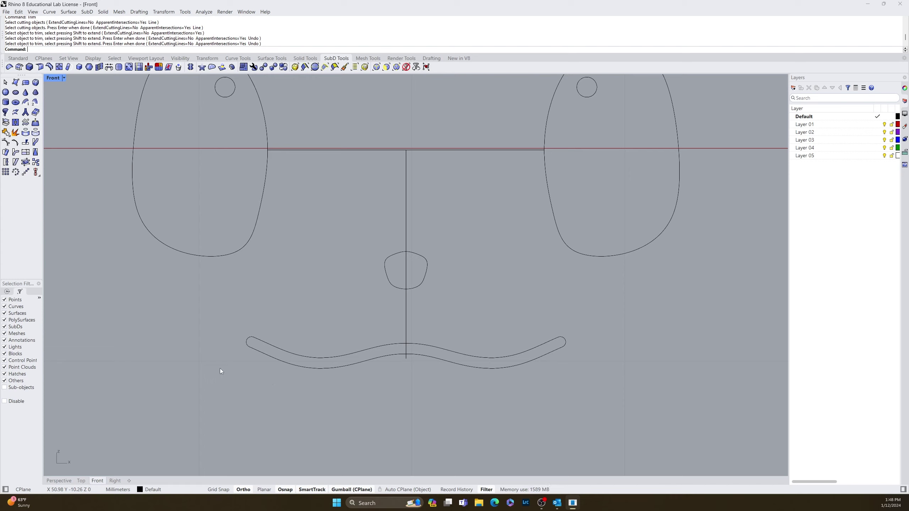
# Join the four curve segments of the mouth outline into one closed curve and clear the selection
pyautogui.moveTo(202, 384); pyautogui.dragTo(601, 314)
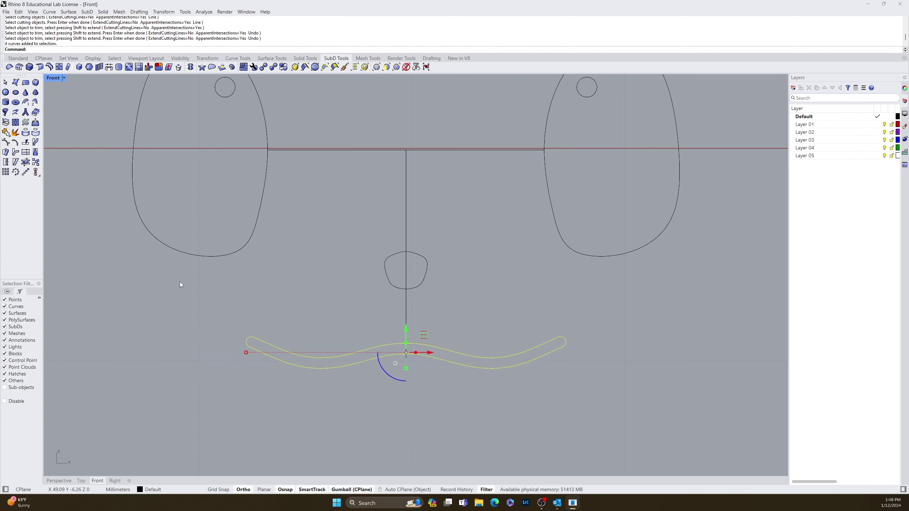
pyautogui.press('Return')
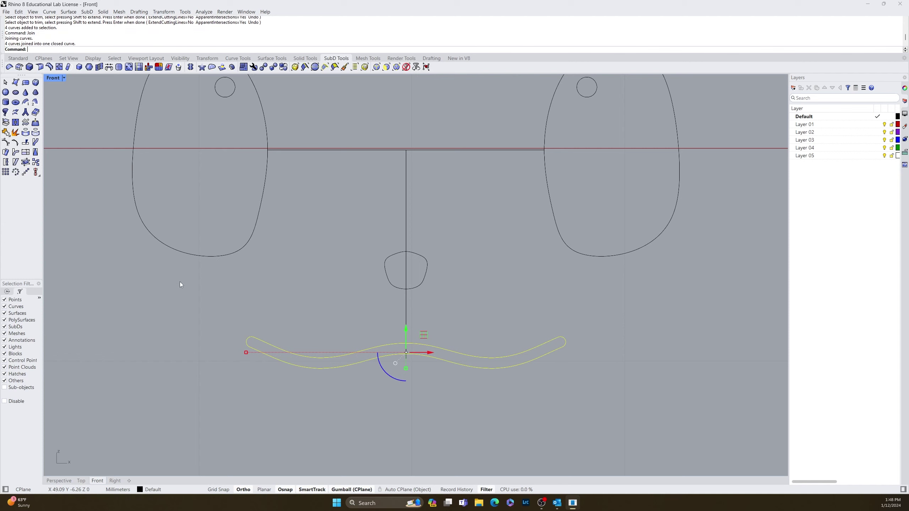
pyautogui.click(310, 367)
pyautogui.press('Escape')
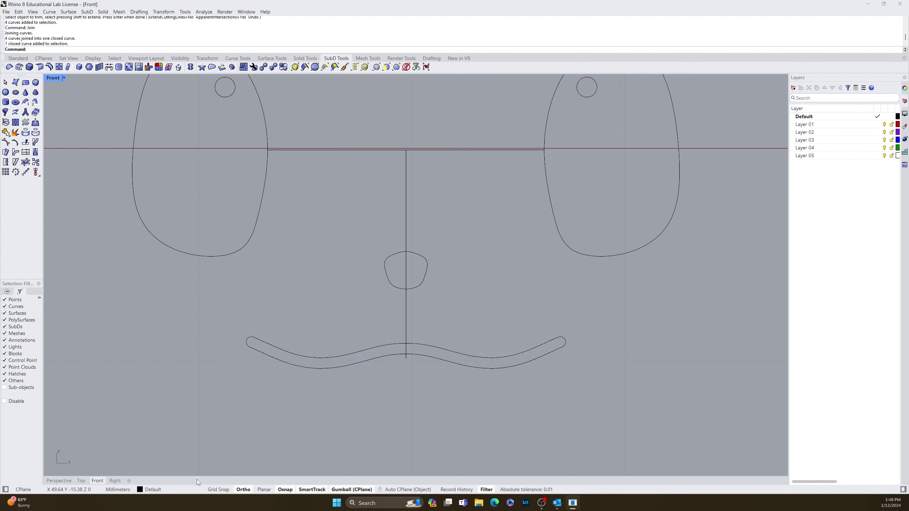
# Examine the head and the flat face curves from several angles in the Perspective view
pyautogui.click(59, 480)
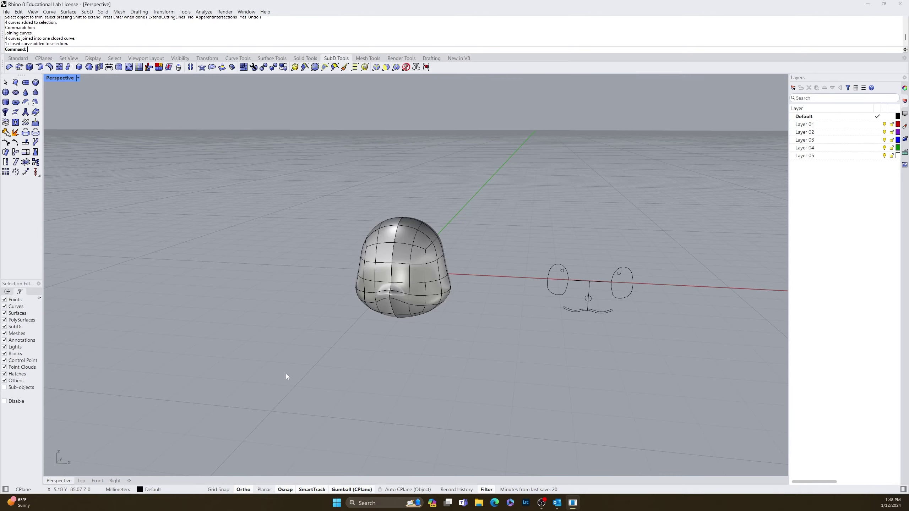
pyautogui.moveTo(685, 333)
pyautogui.mouseDown(button='right')
pyautogui.moveTo(611, 315)
pyautogui.moveTo(699, 327)
pyautogui.moveTo(595, 329)
pyautogui.moveTo(676, 334)
pyautogui.mouseUp(button='right')
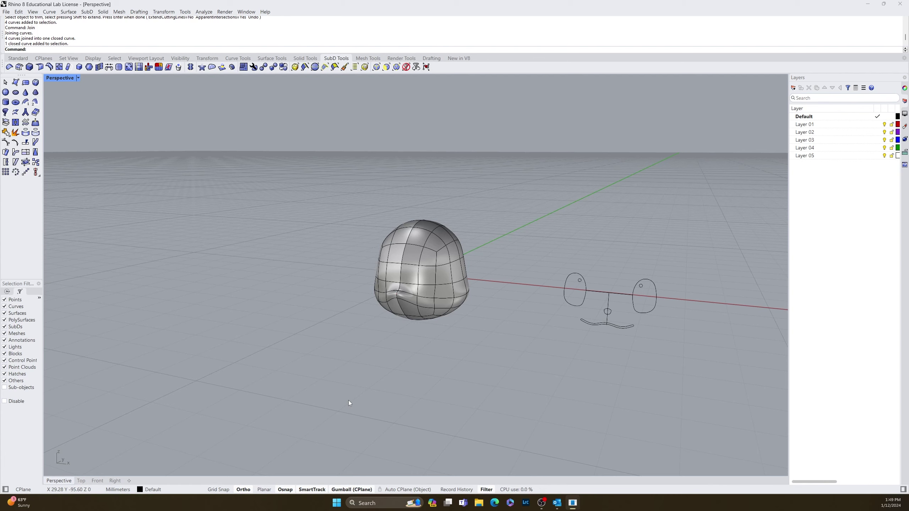
pyautogui.moveTo(450, 366); pyautogui.dragTo(374, 389, button='right')
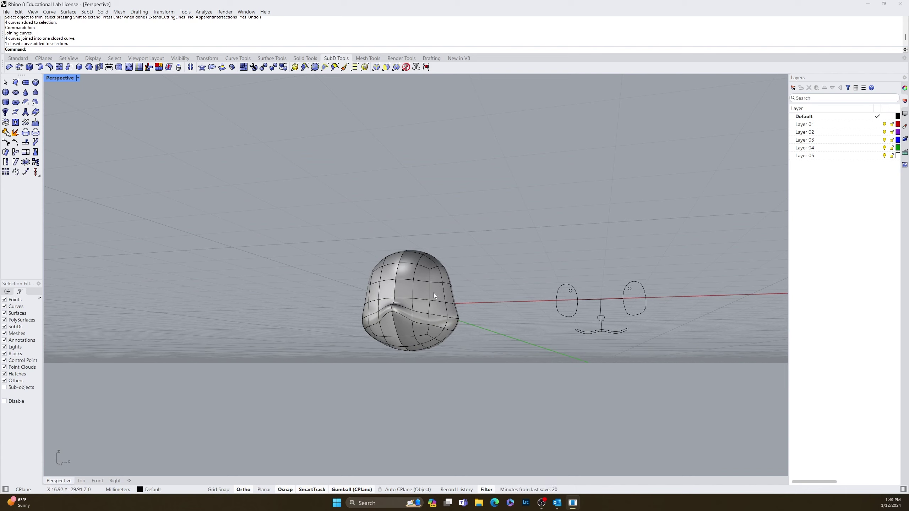
pyautogui.moveTo(321, 398); pyautogui.dragTo(440, 374, button='right')
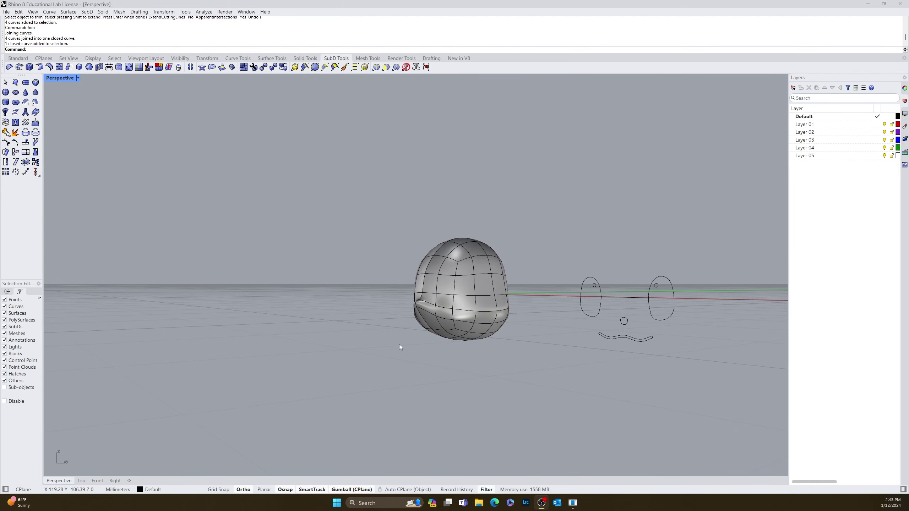
pyautogui.moveTo(399, 344); pyautogui.dragTo(473, 365, button='right')
pyautogui.moveTo(368, 356); pyautogui.dragTo(400, 355, button='right')
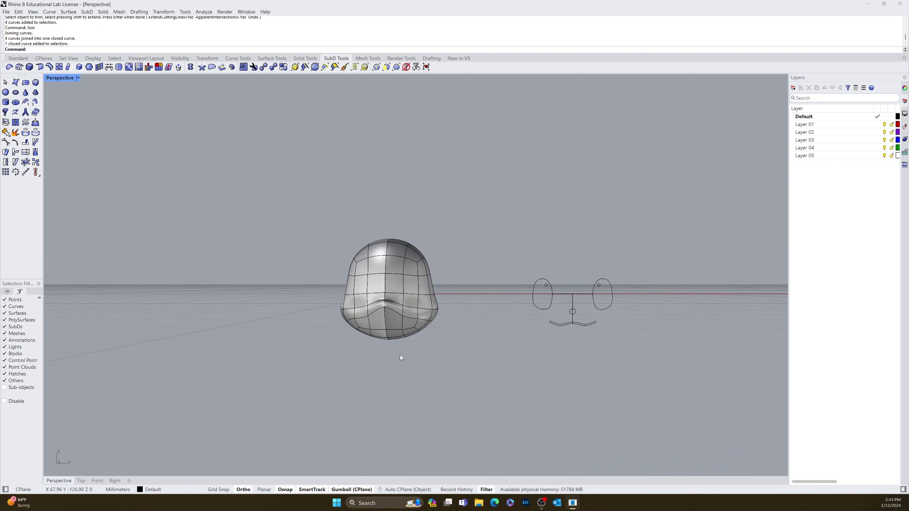
# In the Front view, move all face curves from the midpoint of the line between the eyes to the origin (0)
pyautogui.click(98, 480)
pyautogui.scroll(-5, 222, 435)
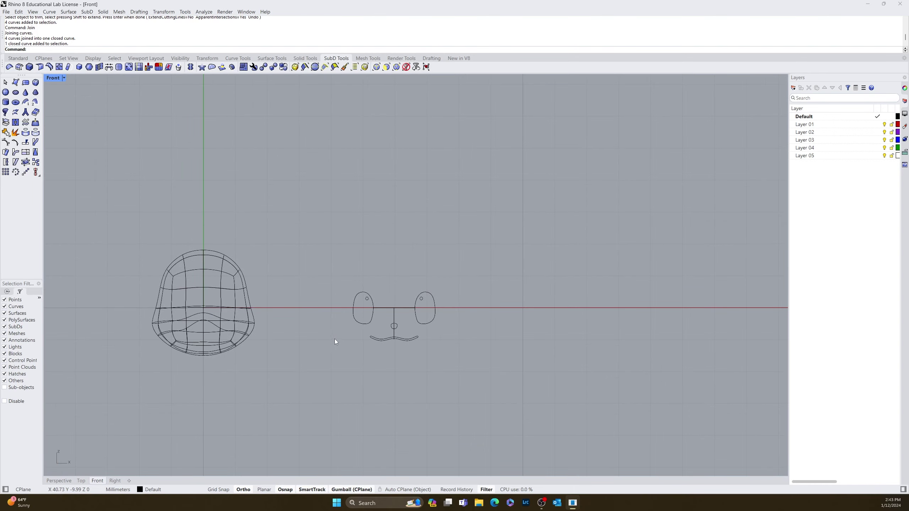
pyautogui.moveTo(475, 248); pyautogui.dragTo(264, 426)
pyautogui.click(352, 352)
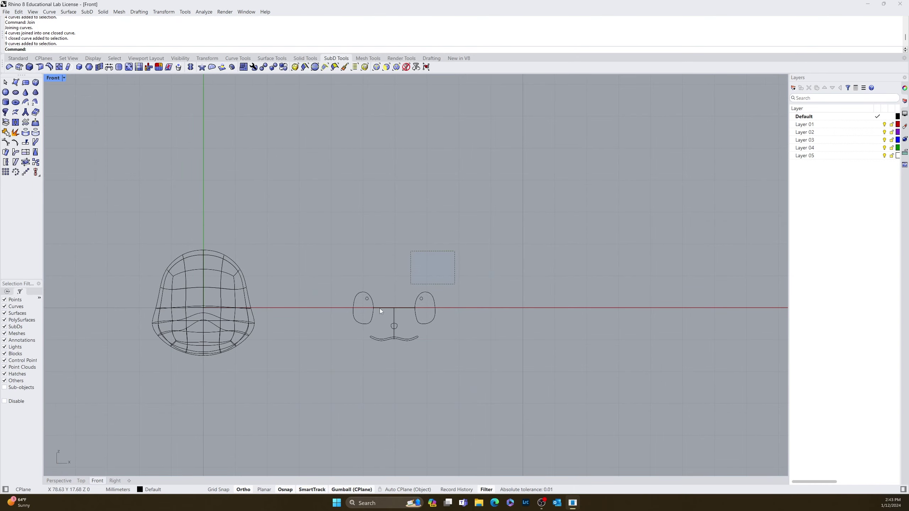
pyautogui.moveTo(379, 308); pyautogui.dragTo(321, 378)
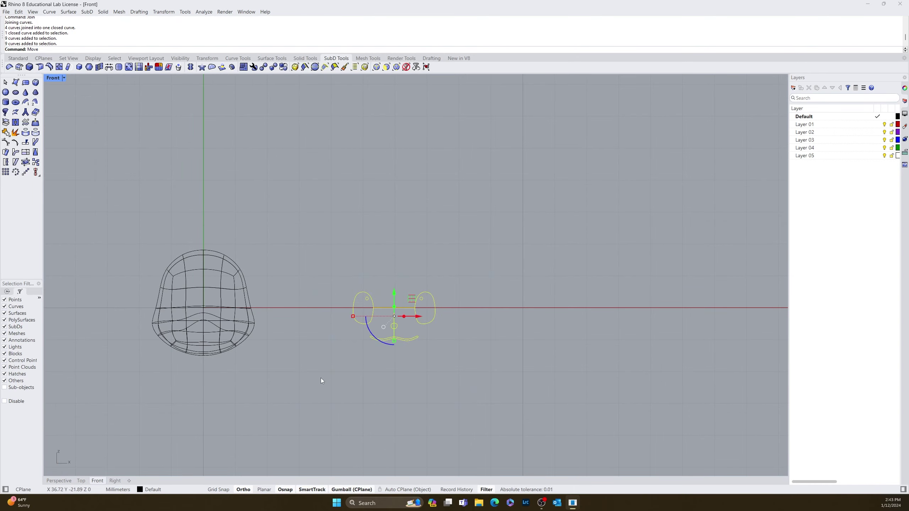
pyautogui.press('Return')
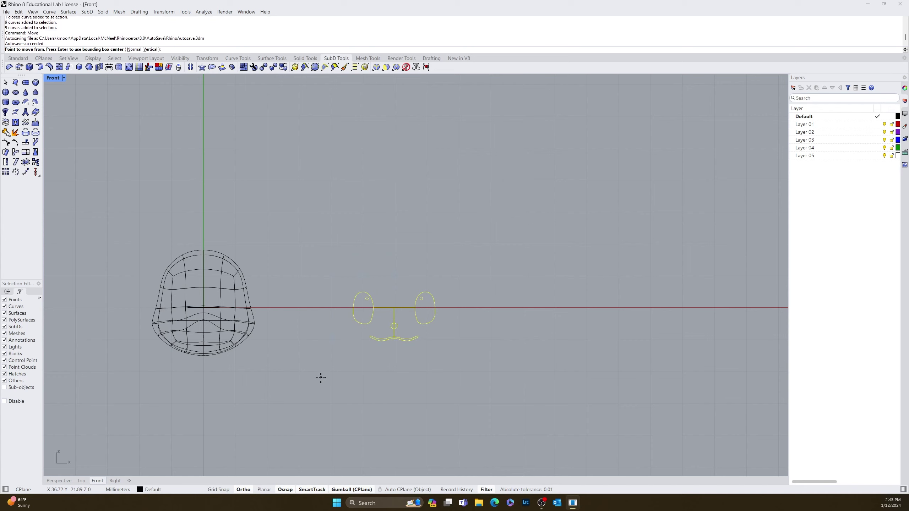
pyautogui.click(394, 308)
pyautogui.scroll(5, 221, 295)
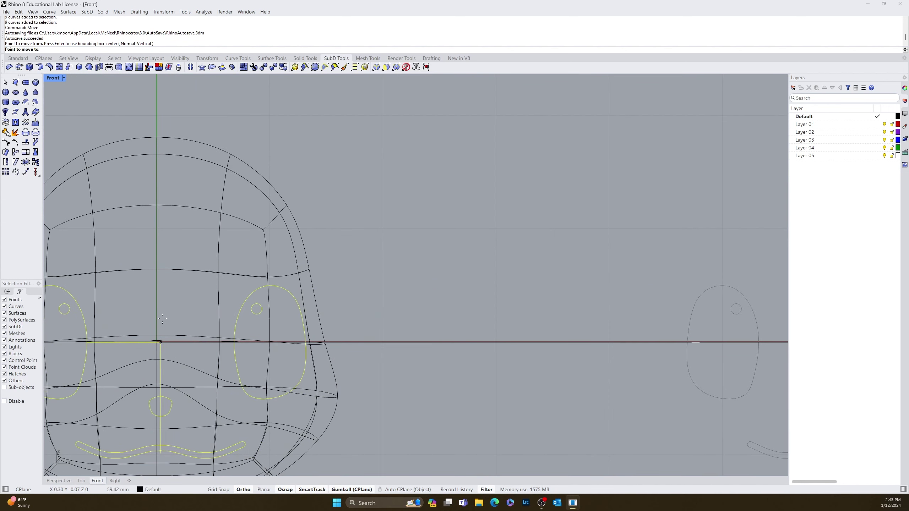
pyautogui.moveTo(168, 292); pyautogui.dragTo(310, 279, button='right')
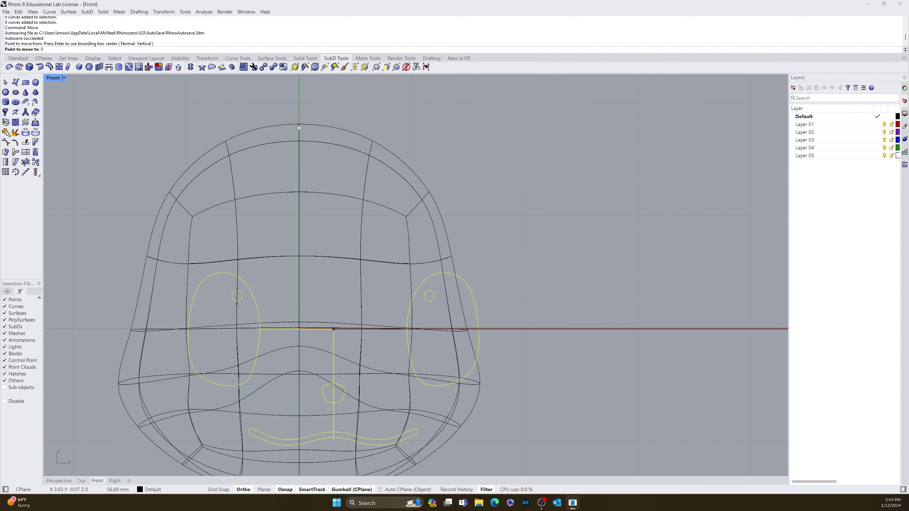
pyautogui.press('Return')
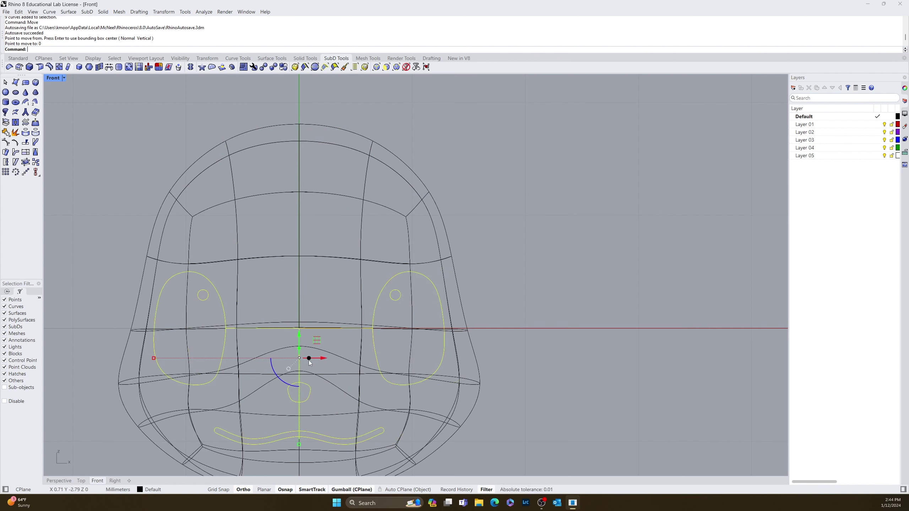
# Raise the selected face curves slightly along the head's vertical centre line in the Front view
pyautogui.moveTo(602, 396); pyautogui.dragTo(653, 333, button='right')
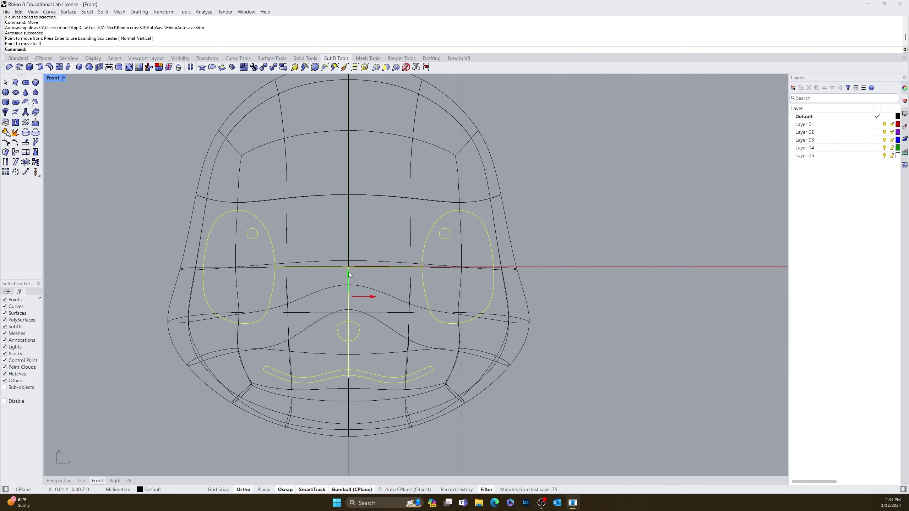
pyautogui.moveTo(348, 271); pyautogui.dragTo(365, 237)
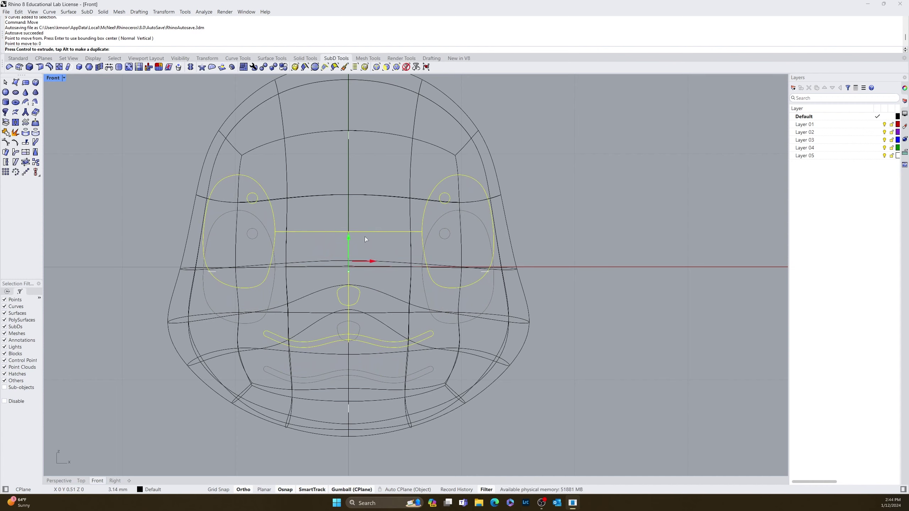
pyautogui.moveTo(365, 236); pyautogui.dragTo(365, 258)
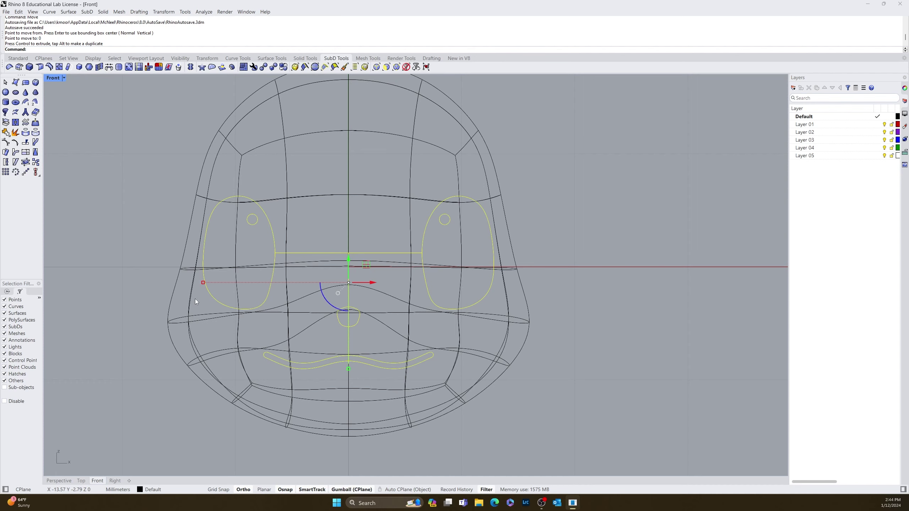
# Move the face curves forward out of the head so that they float in front of it, and deselect them
pyautogui.click(58, 480)
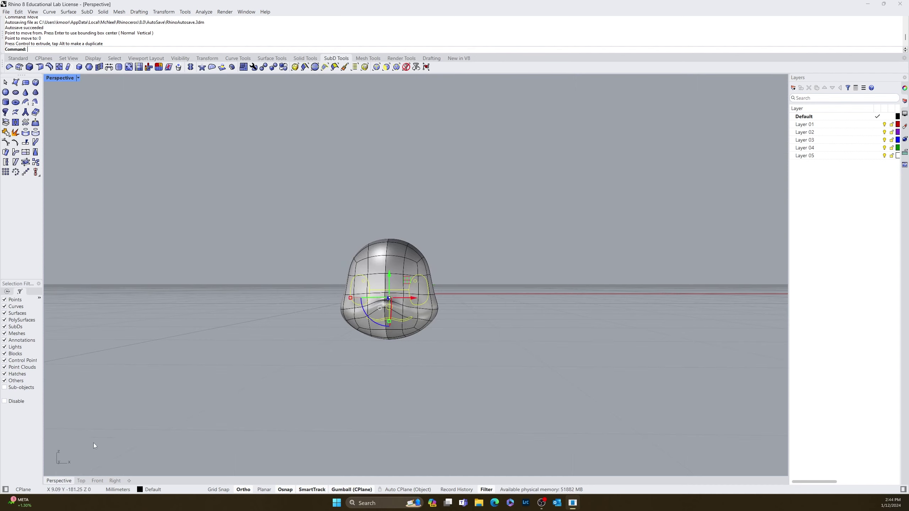
pyautogui.moveTo(94, 446); pyautogui.dragTo(350, 340, button='right')
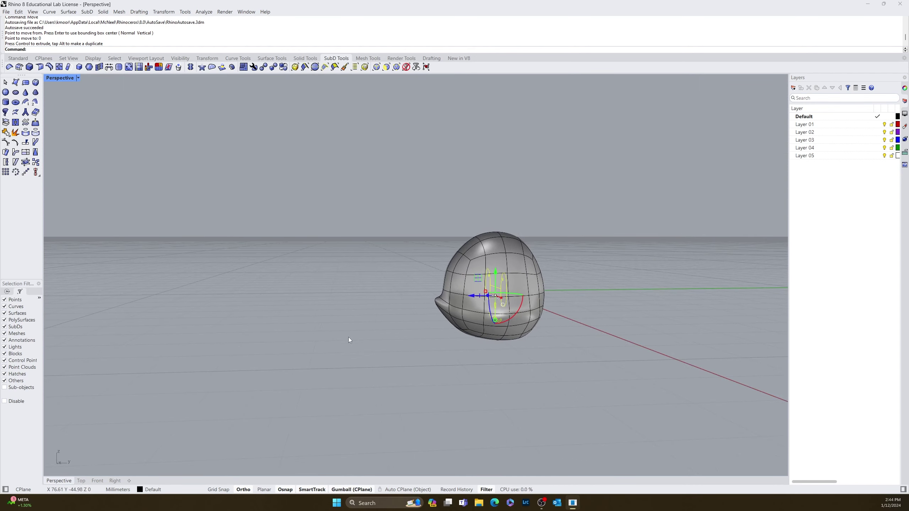
pyautogui.moveTo(471, 296); pyautogui.dragTo(394, 310)
pyautogui.click(368, 334)
pyautogui.moveTo(343, 354); pyautogui.dragTo(444, 349, button='right')
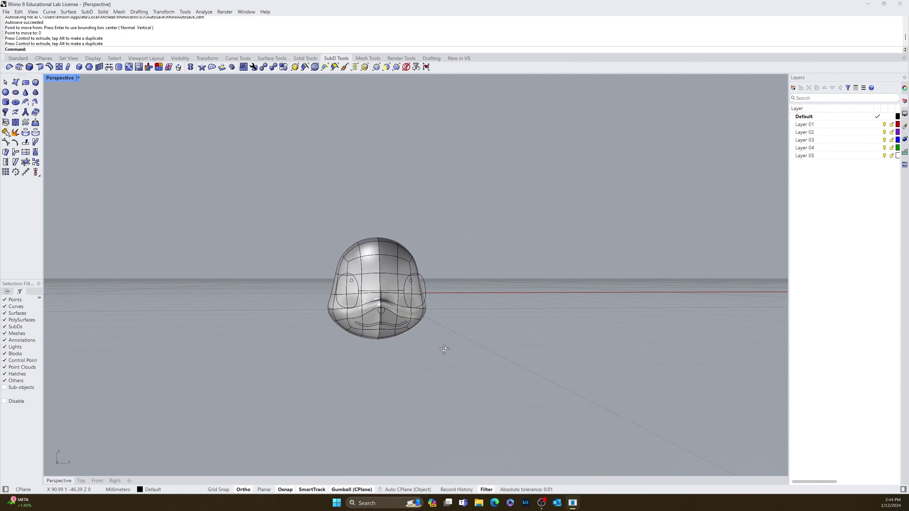
# Scale both eye outlines and pupil circles together slightly narrower in the horizontal direction about the centre line
pyautogui.click(100, 481)
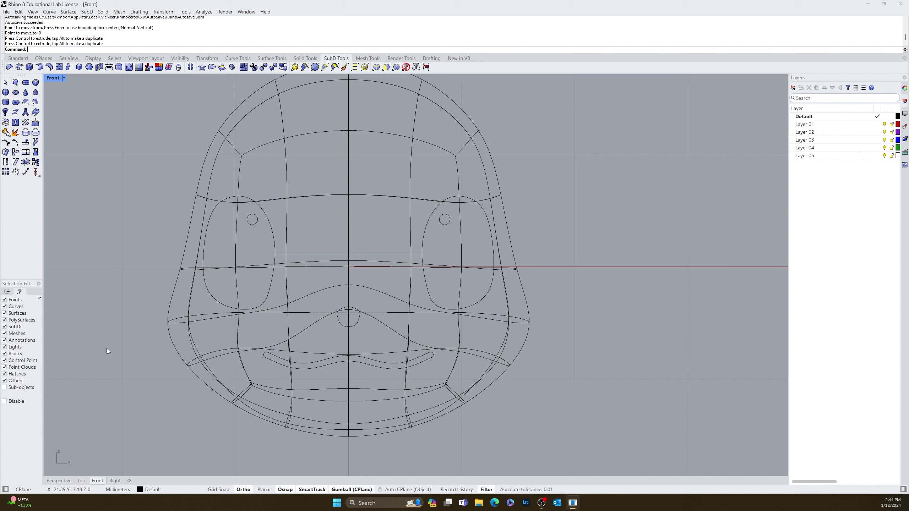
pyautogui.moveTo(120, 333); pyautogui.dragTo(280, 171)
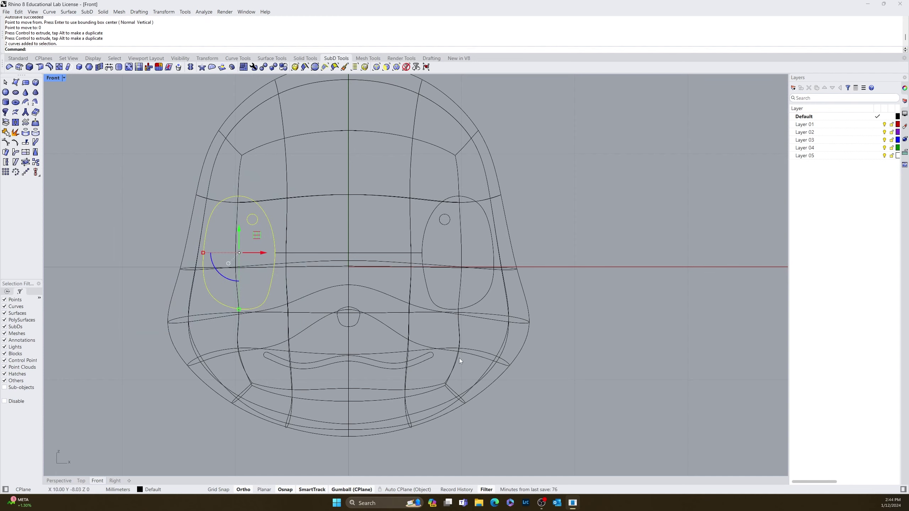
pyautogui.keyDown('shift'); pyautogui.moveTo(399, 321); pyautogui.dragTo(505, 173); pyautogui.keyUp('shift')
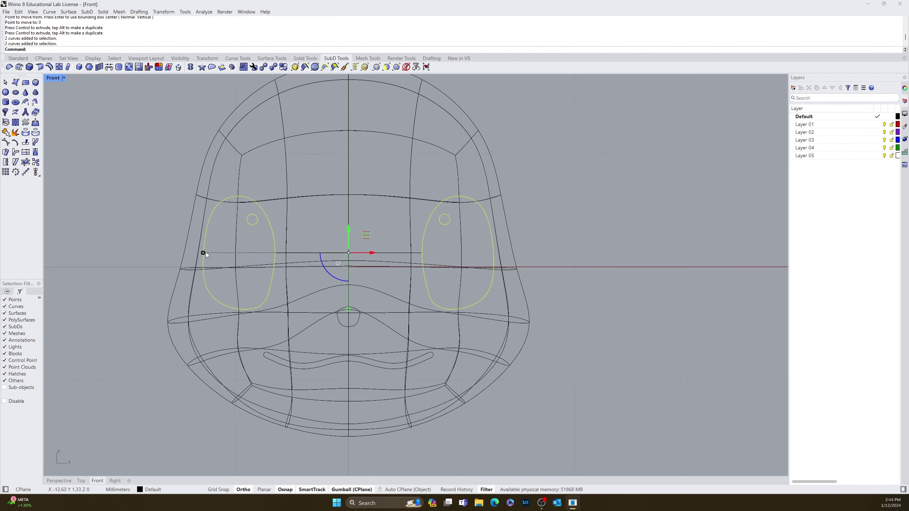
pyautogui.moveTo(203, 252); pyautogui.dragTo(213, 253)
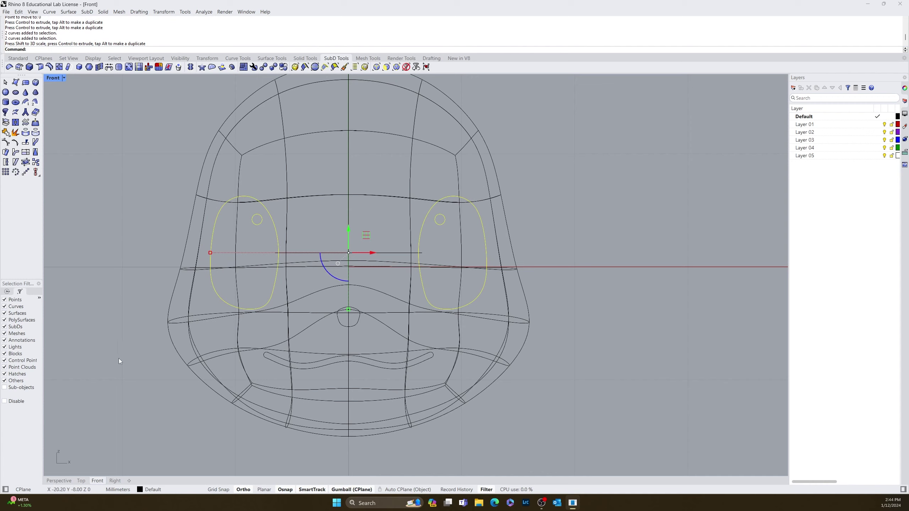
pyautogui.click(88, 368)
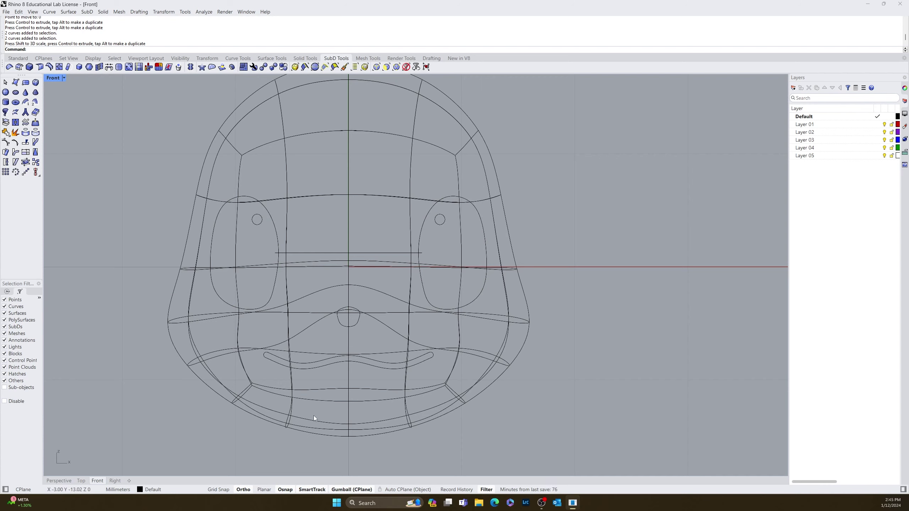
# Delete the horizontal and vertical construction lines between the eyes, nose and mouth, keeping only the face outlines
pyautogui.click(59, 480)
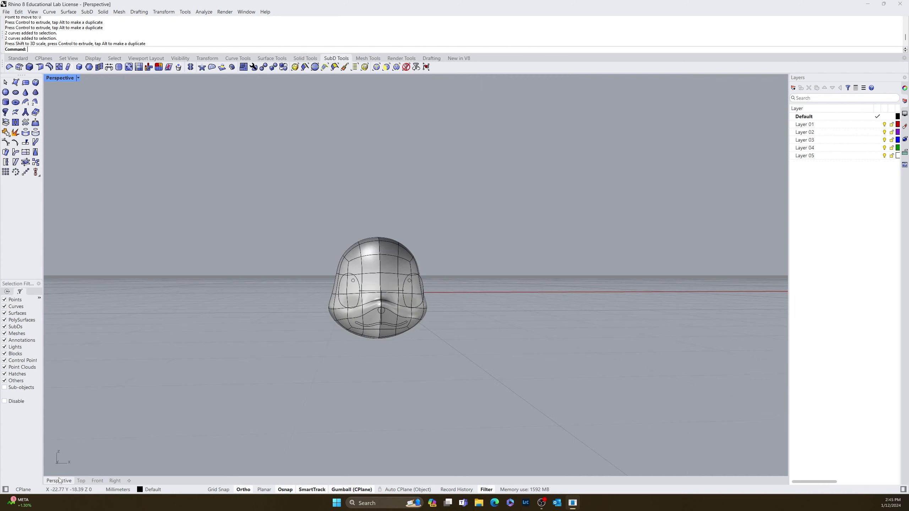
pyautogui.moveTo(336, 372); pyautogui.dragTo(393, 332, button='right')
pyautogui.scroll(6, 414, 349)
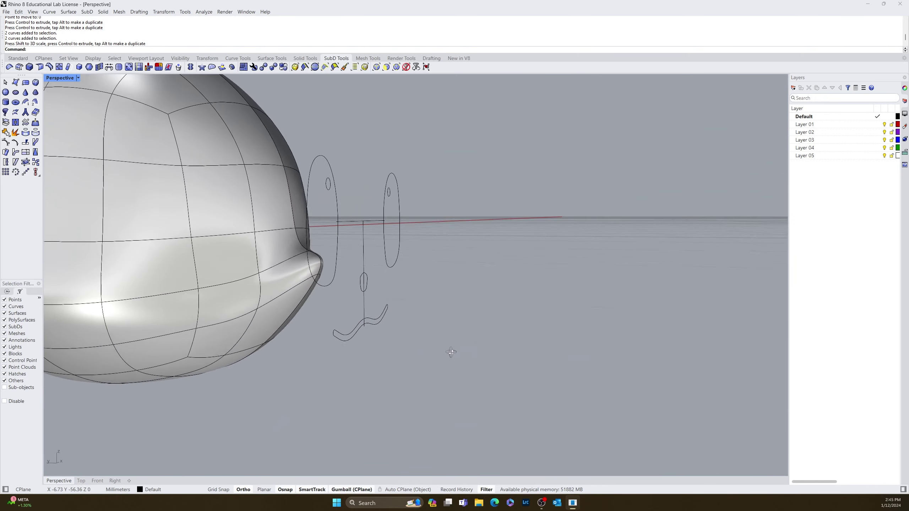
pyautogui.moveTo(451, 351); pyautogui.dragTo(442, 349, button='right')
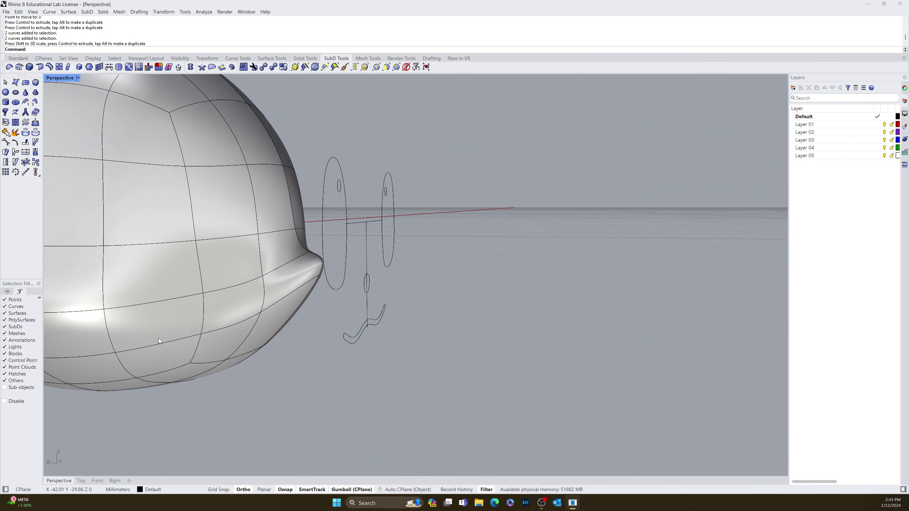
pyautogui.click(360, 242)
pyautogui.click(365, 261)
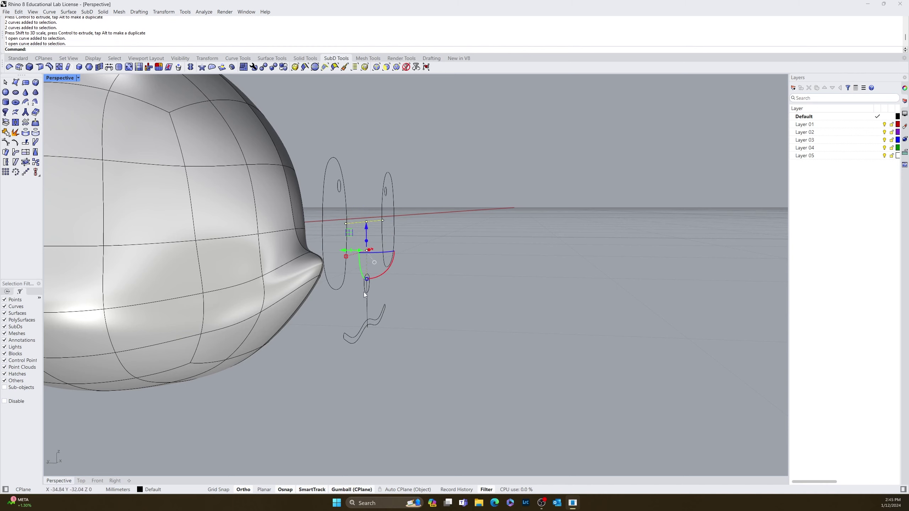
pyautogui.press('Delete')
pyautogui.click(365, 305)
pyautogui.press('Delete')
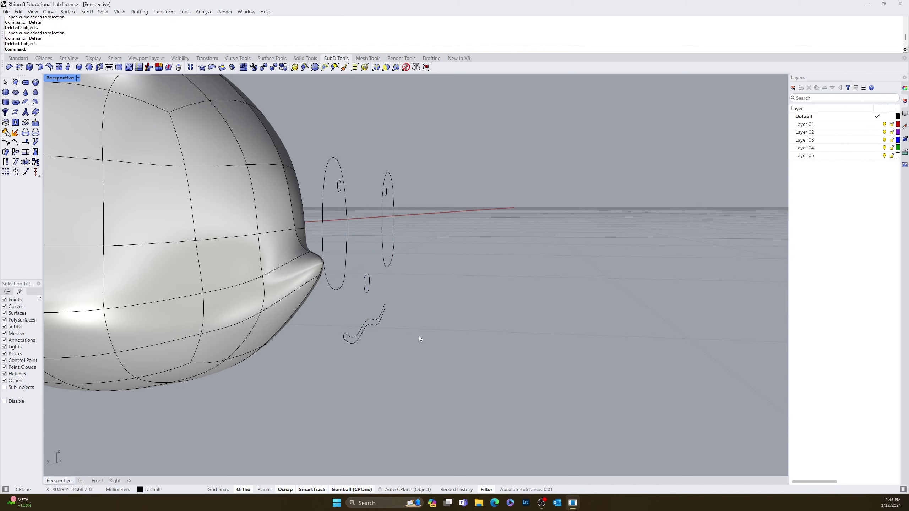
pyautogui.moveTo(419, 339); pyautogui.dragTo(376, 261, button='right')
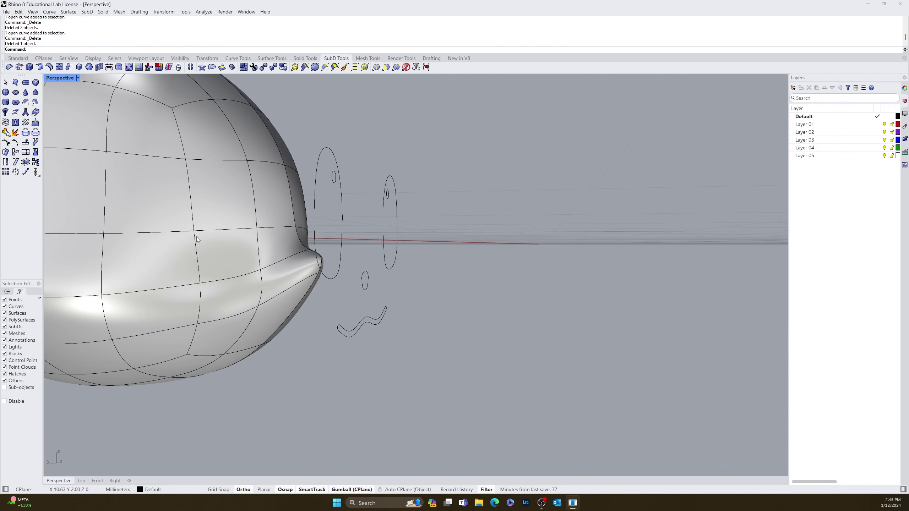
pyautogui.moveTo(198, 240); pyautogui.dragTo(387, 322, button='right')
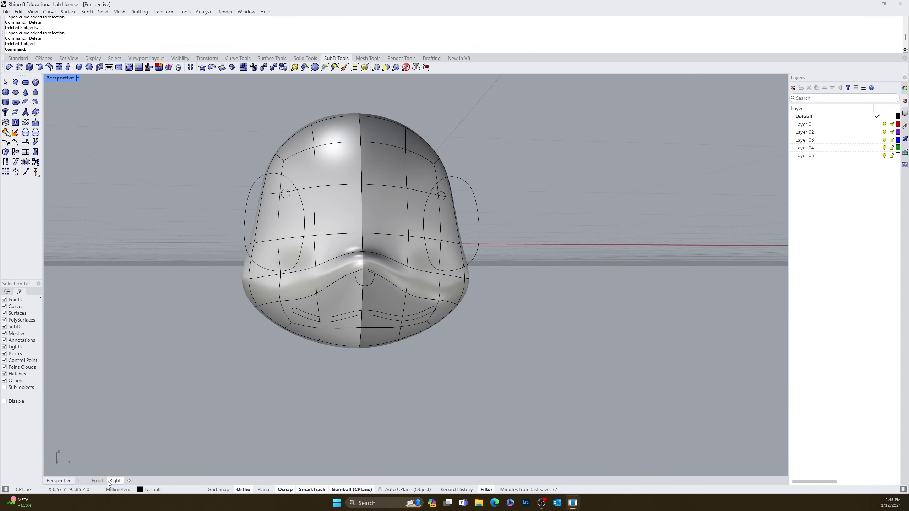
pyautogui.click(97, 480)
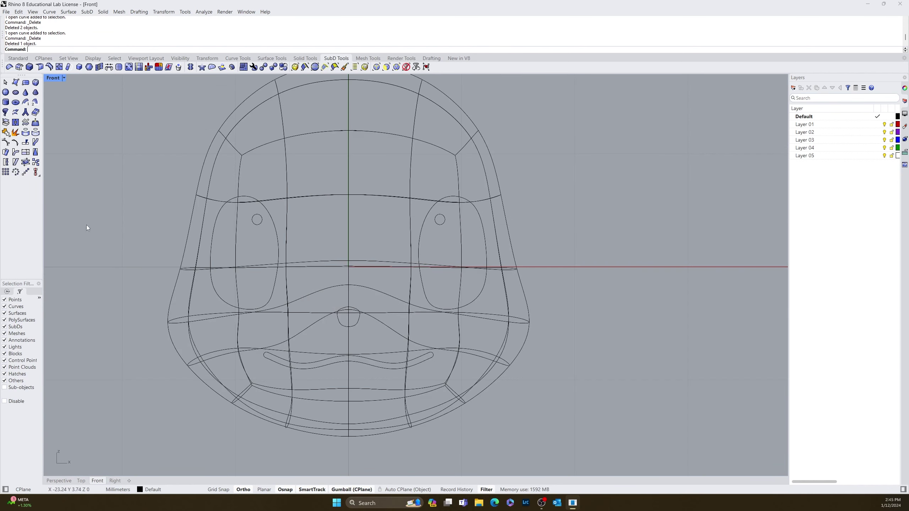
pyautogui.click(16, 58)
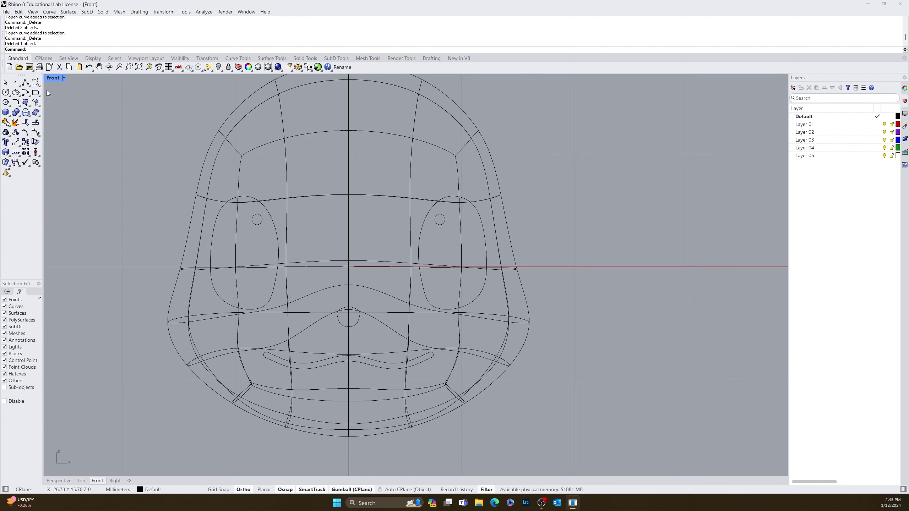
pyautogui.click(25, 113)
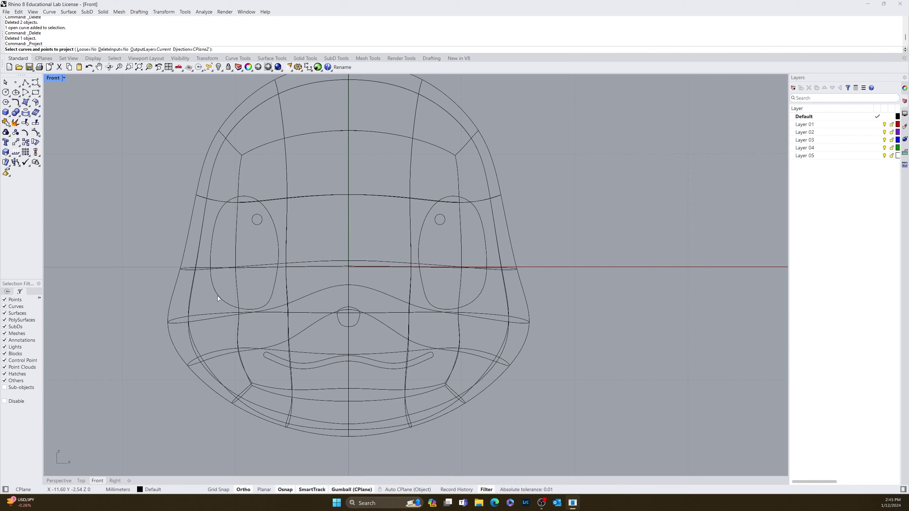
pyautogui.moveTo(122, 396); pyautogui.dragTo(565, 161)
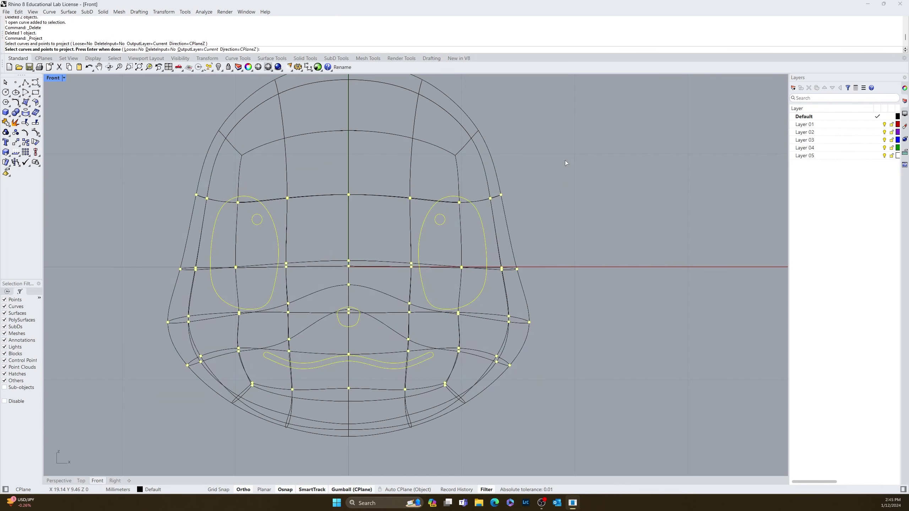
pyautogui.press('Escape')
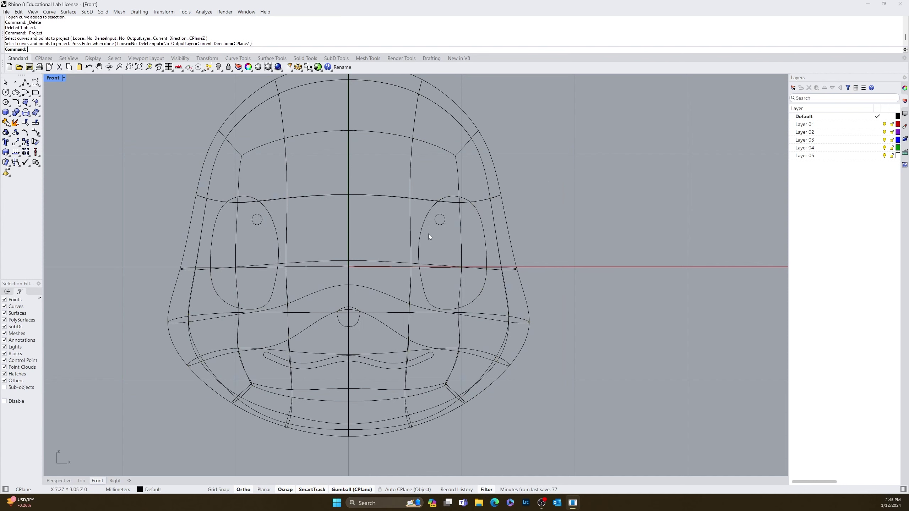
pyautogui.click(348, 255)
pyautogui.write('Co')
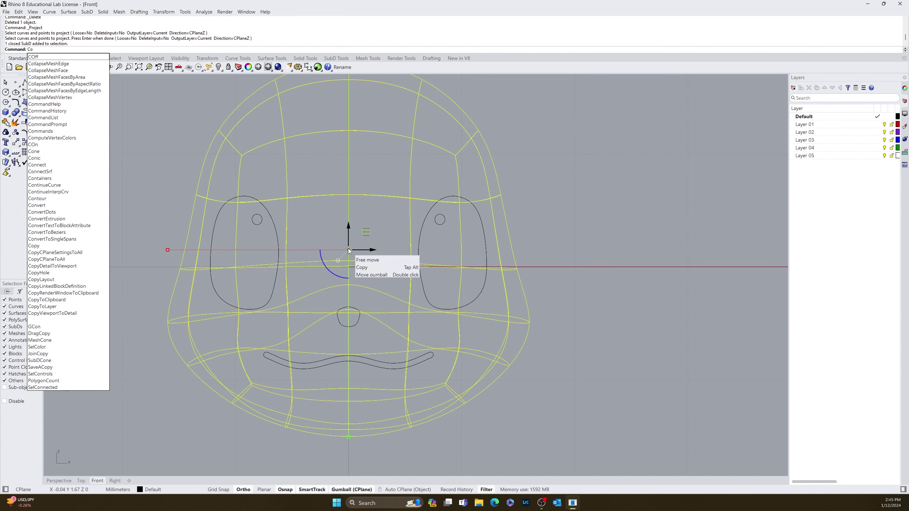
pyautogui.press('Escape')
pyautogui.press('Escape')
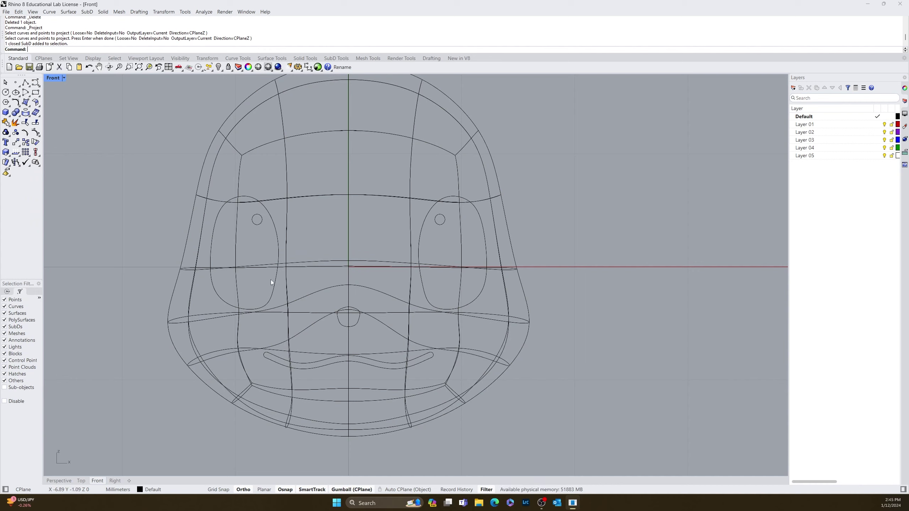
# Try projecting the eye, nose and mouth curves onto the SubD head from the Front view, inspect the result, and undo the projection
pyautogui.moveTo(122, 394); pyautogui.dragTo(542, 170)
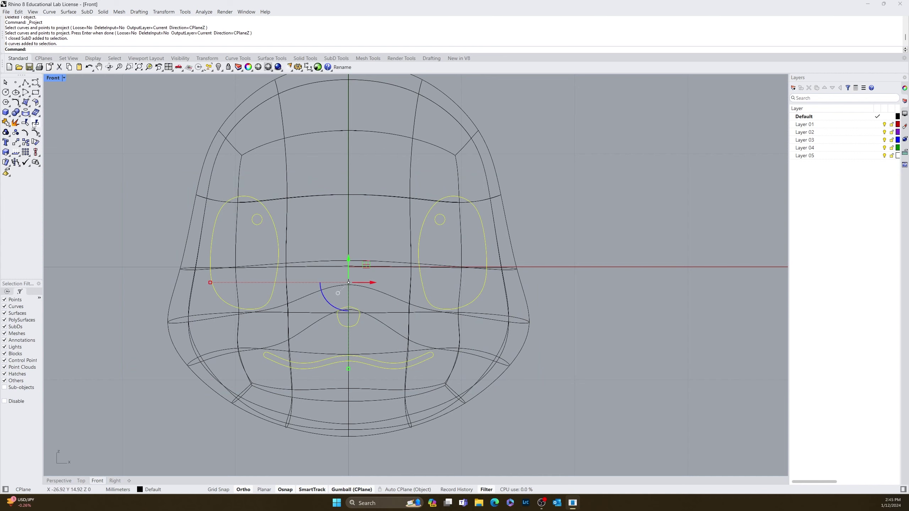
pyautogui.press('Return')
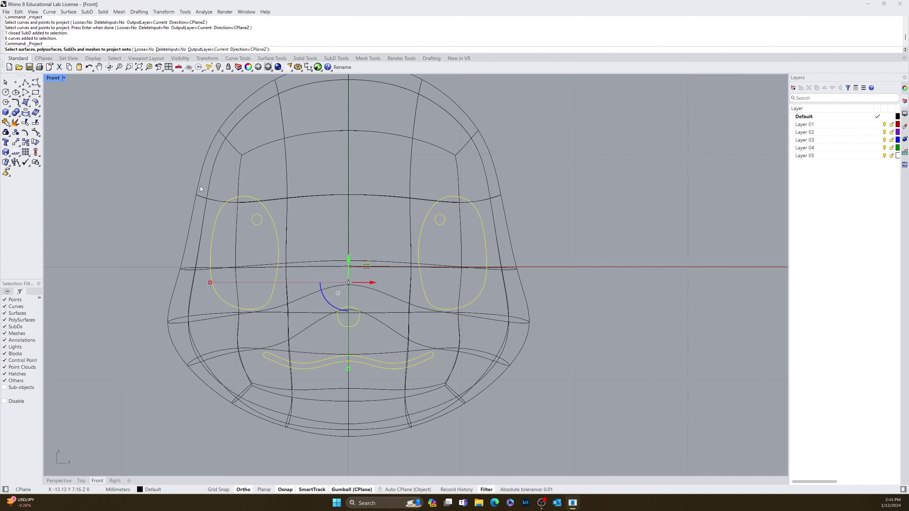
pyautogui.click(206, 196)
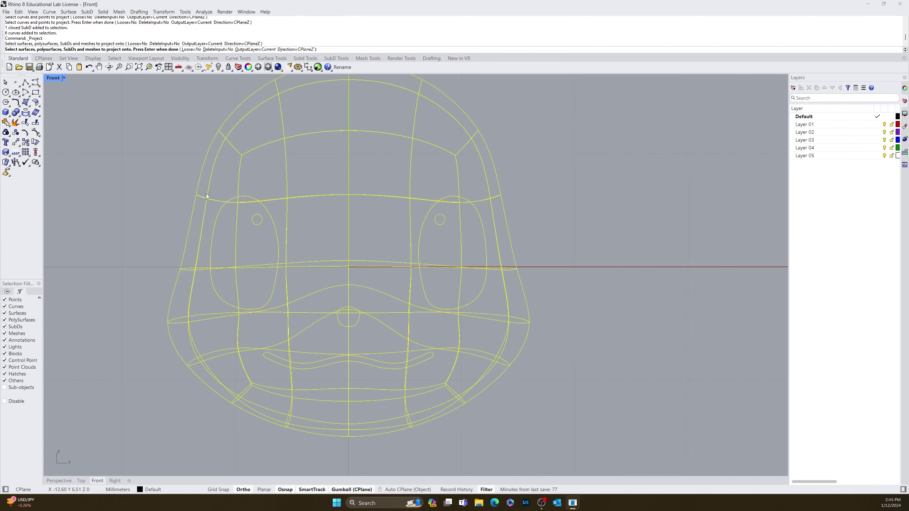
pyautogui.press('Return')
pyautogui.click(59, 480)
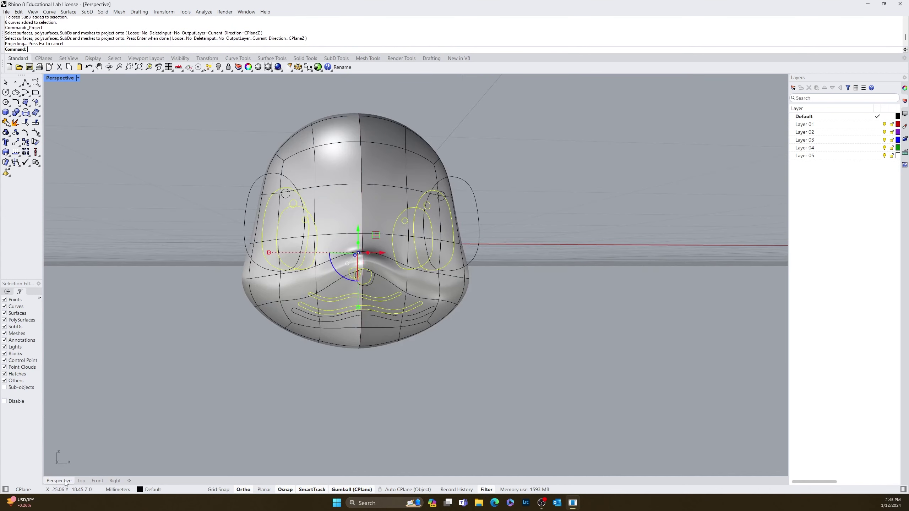
pyautogui.scroll(-2, 231, 342)
pyautogui.moveTo(232, 342); pyautogui.dragTo(350, 353, button='right')
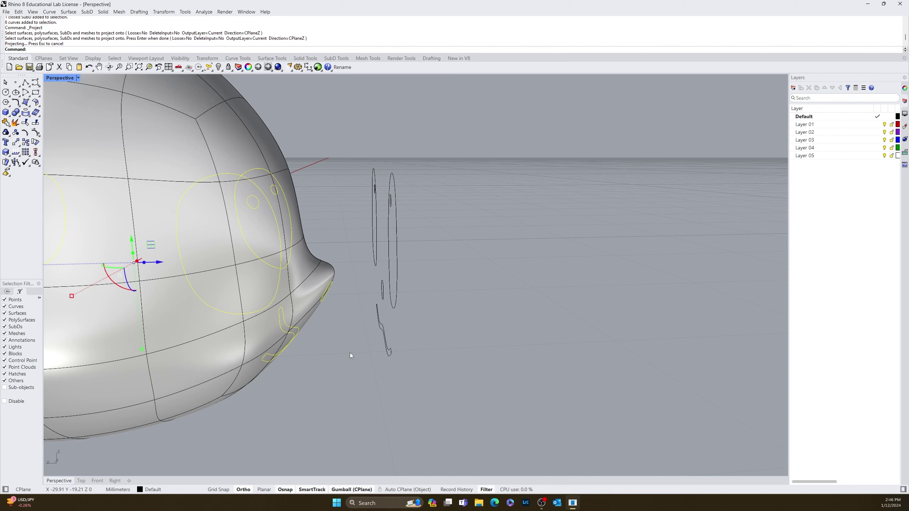
pyautogui.moveTo(352, 427); pyautogui.dragTo(253, 406, button='right')
pyautogui.hotkey('ctrl', 'z')
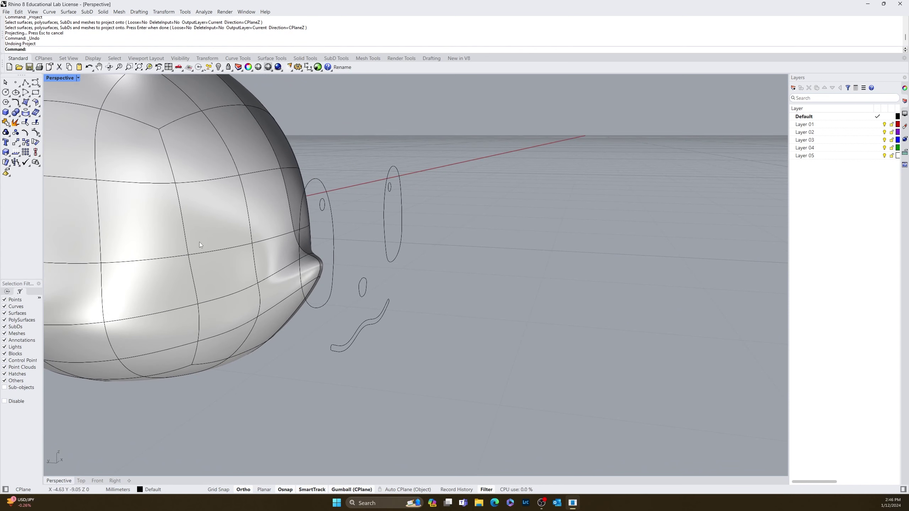
pyautogui.keyDown('ctrl'); pyautogui.keyDown('shift'); pyautogui.click(194, 276); pyautogui.keyUp('shift'); pyautogui.keyUp('ctrl')
pyautogui.moveTo(232, 293); pyautogui.dragTo(221, 258, button='right')
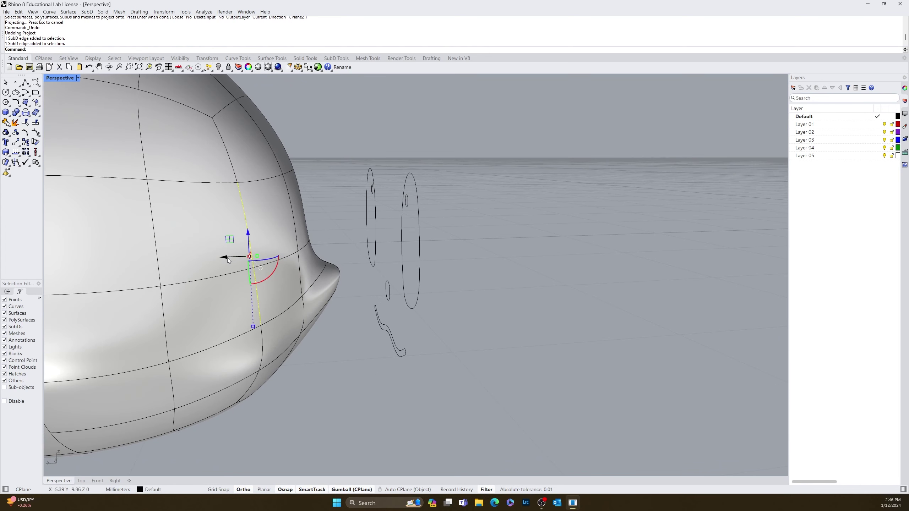
pyautogui.moveTo(229, 258); pyautogui.dragTo(237, 260)
# Move the outline and pupil of the left eye, as seen from the front, 2 mm along X toward the centre line
pyautogui.moveTo(583, 302); pyautogui.dragTo(530, 302, button='right')
pyautogui.click(291, 260)
pyautogui.keyDown('shift'); pyautogui.click(278, 196); pyautogui.keyUp('shift')
pyautogui.click(286, 229)
pyautogui.write('2')
pyautogui.press('Return')
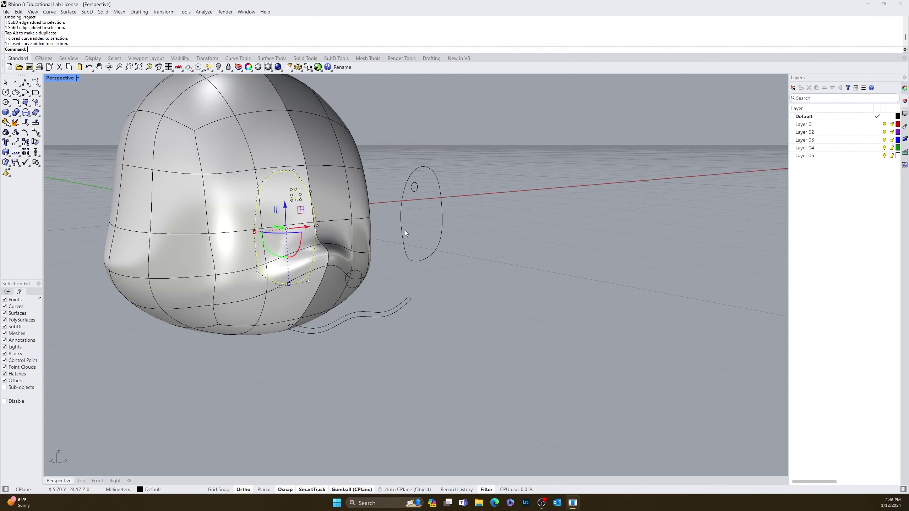
# Move the outline and pupil of the right eye -2 mm along X toward the centre line, and deselect them in the Front view
pyautogui.moveTo(481, 167); pyautogui.dragTo(402, 214)
pyautogui.moveTo(439, 215); pyautogui.dragTo(474, 214, button='right')
pyautogui.click(476, 214)
pyautogui.write('-2')
pyautogui.press('Return')
pyautogui.click(97, 481)
pyautogui.click(168, 383)
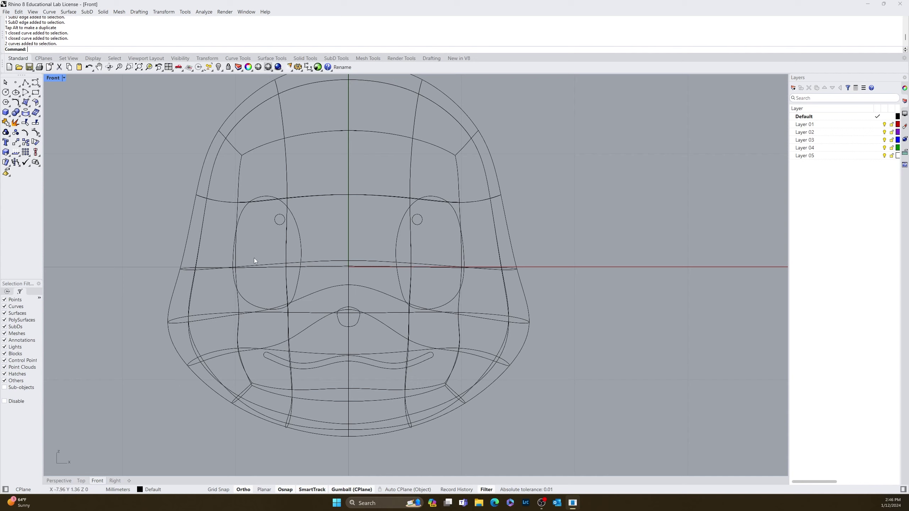
# Move the left eye's outline and pupil -1 mm along X away from the centre line in the Front view, and deselect them
pyautogui.click(245, 301)
pyautogui.keyDown('shift'); pyautogui.click(281, 222); pyautogui.keyUp('shift')
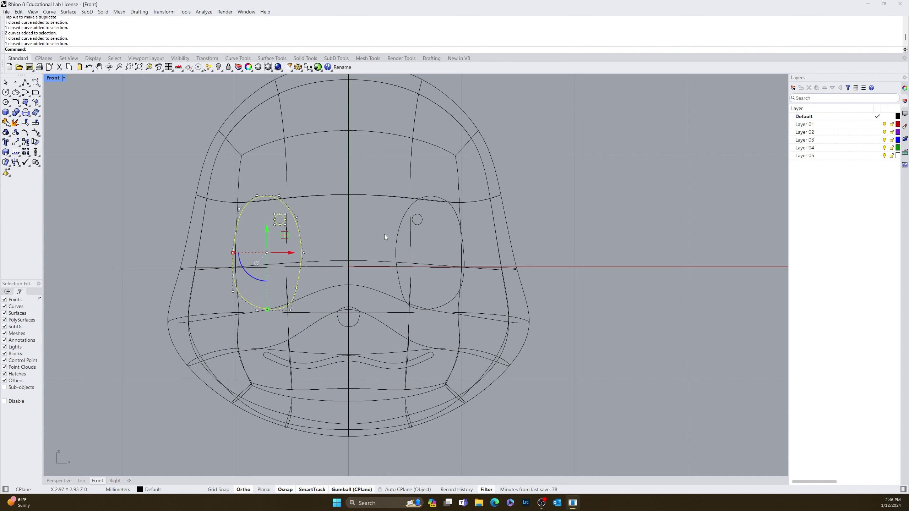
pyautogui.click(291, 252)
pyautogui.write('-')
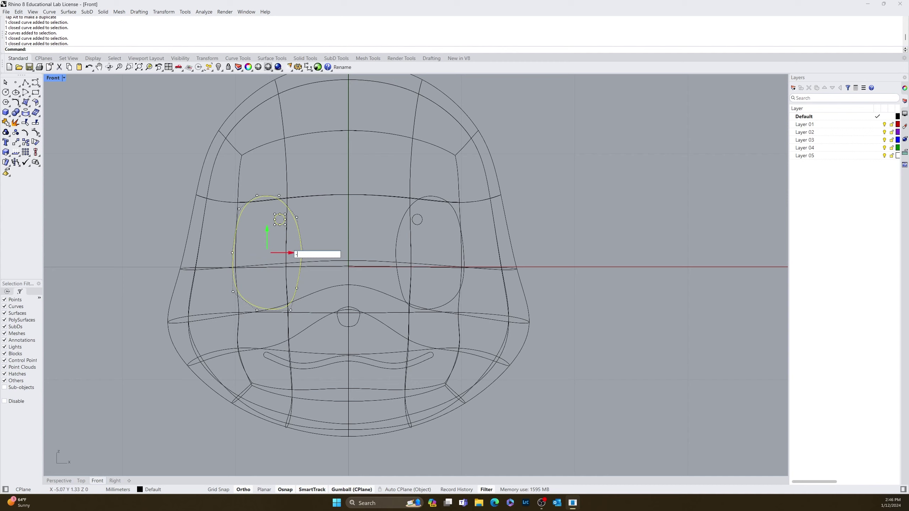
pyautogui.write('1')
pyautogui.press('Return')
pyautogui.click(376, 236)
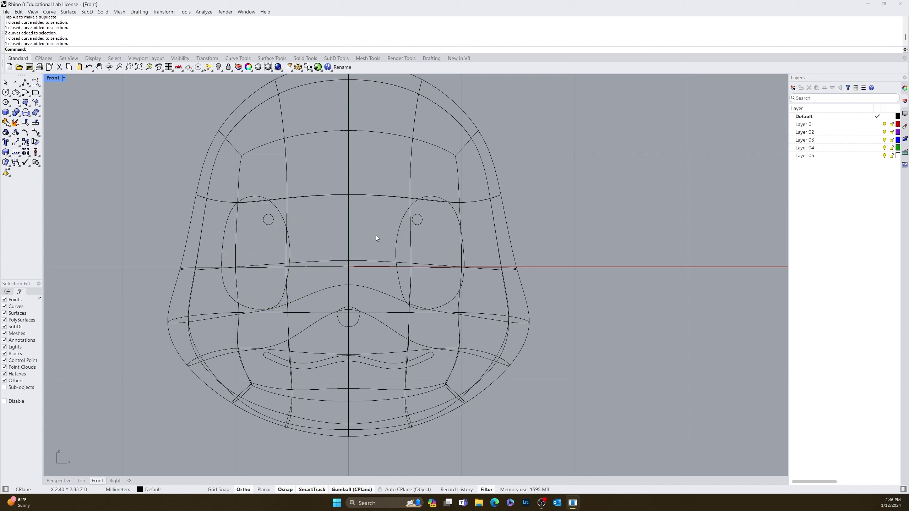
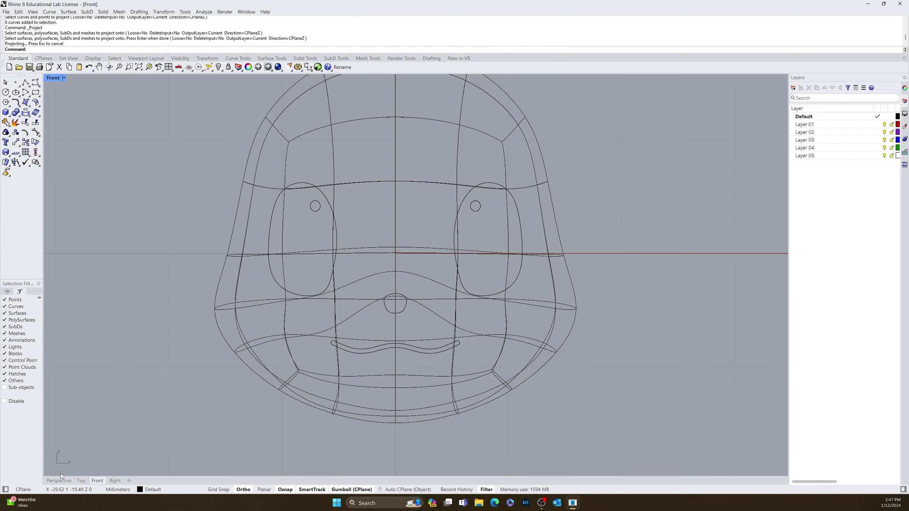
# In the Perspective view, select the six projected face curves on the back of the SubD head and delete them
pyautogui.click(59, 480)
pyautogui.moveTo(108, 447)
pyautogui.mouseDown(button='right')
pyautogui.moveTo(215, 408)
pyautogui.moveTo(412, 363)
pyautogui.moveTo(555, 312)
pyautogui.moveTo(547, 304)
pyautogui.mouseUp(button='right')
pyautogui.moveTo(526, 191); pyautogui.dragTo(605, 436)
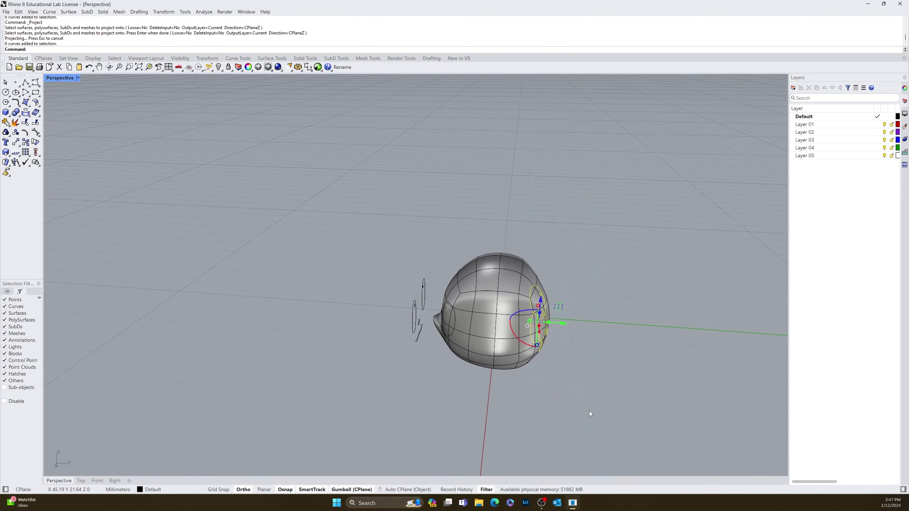
pyautogui.moveTo(590, 412); pyautogui.dragTo(635, 394, button='right')
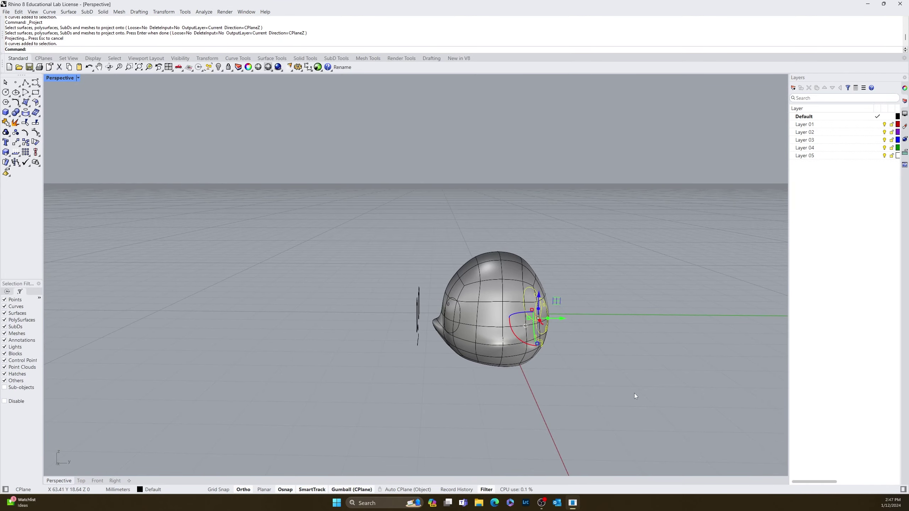
pyautogui.press('Delete')
# Rename Layer 01 as "curves"
pyautogui.moveTo(519, 398); pyautogui.dragTo(630, 403, button='right')
pyautogui.scroll(8, 372, 327)
pyautogui.moveTo(361, 339); pyautogui.dragTo(426, 327, button='right')
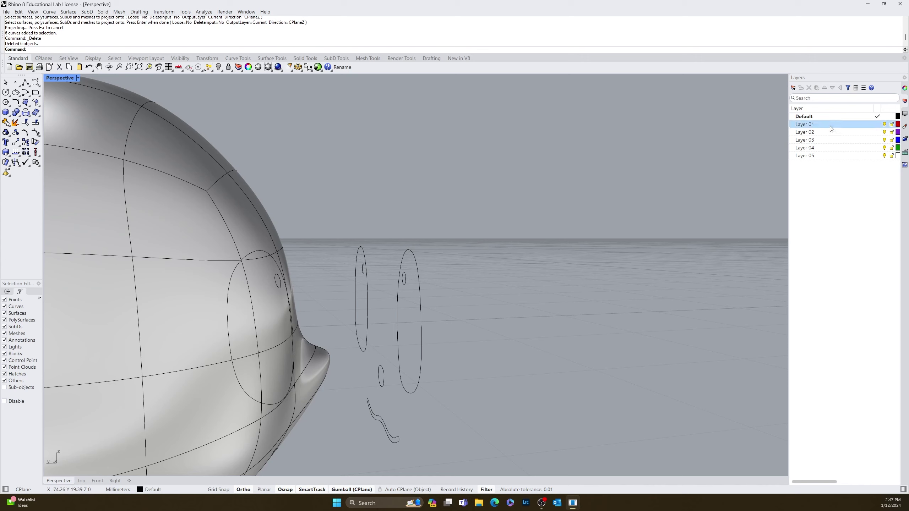
pyautogui.click(807, 126)
pyautogui.click(801, 126)
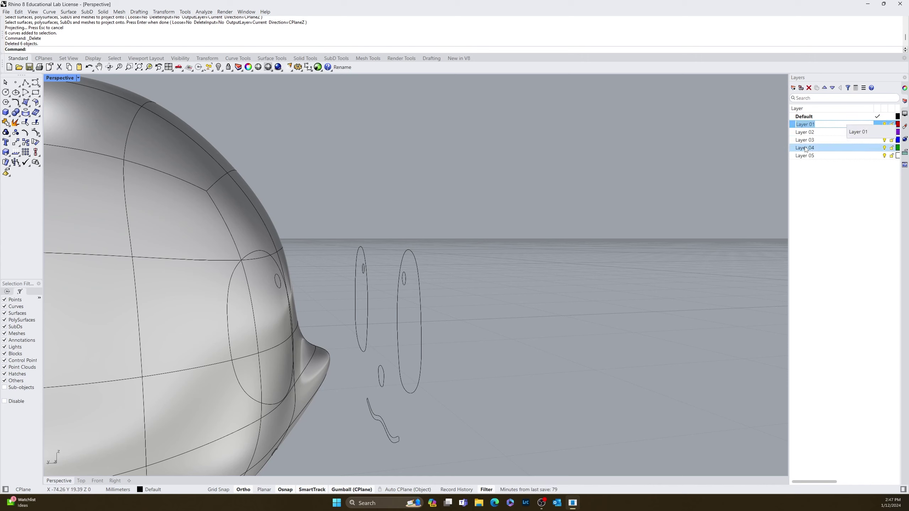
pyautogui.write('cv')
pyautogui.press('Return')
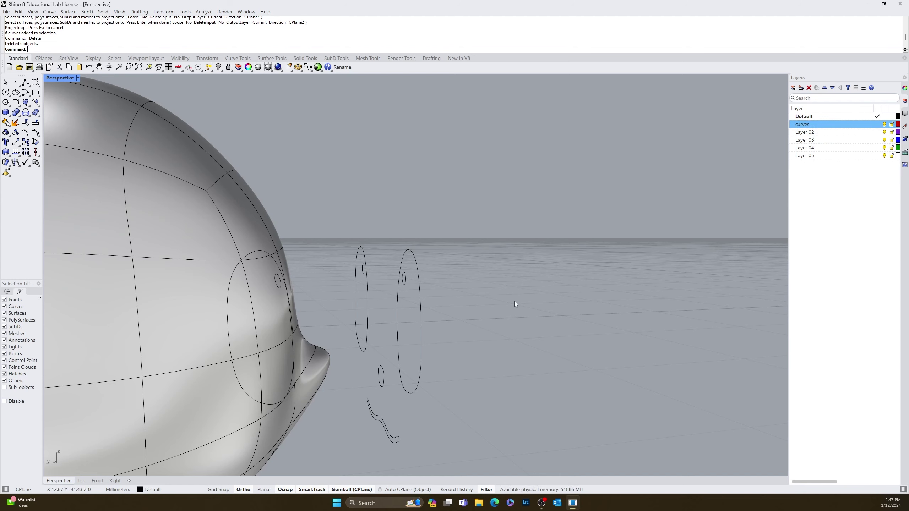
# Move the six flat eye, pupil, nose and mouth curves in front of the head to the "curves" layer
pyautogui.moveTo(515, 305); pyautogui.dragTo(515, 291, button='right')
pyautogui.moveTo(354, 450); pyautogui.dragTo(372, 408, button='right')
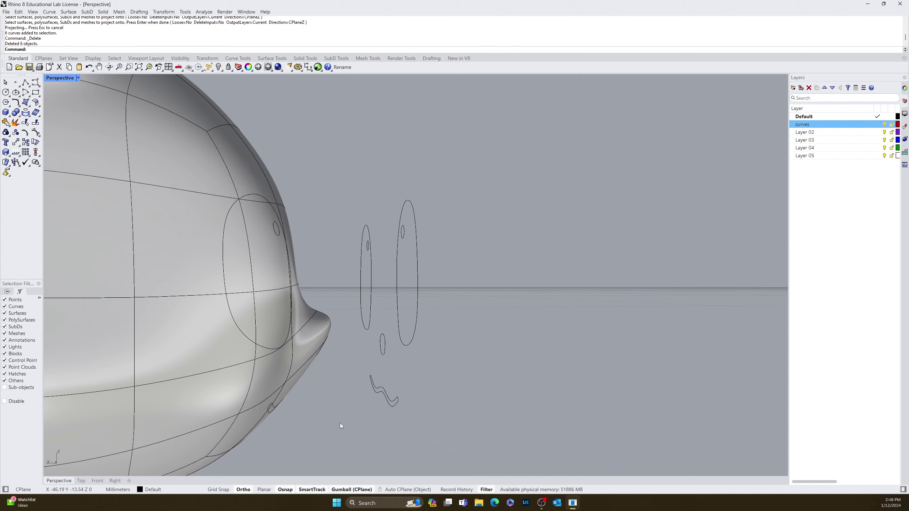
pyautogui.moveTo(339, 423); pyautogui.dragTo(518, 173)
pyautogui.rightClick(839, 126)
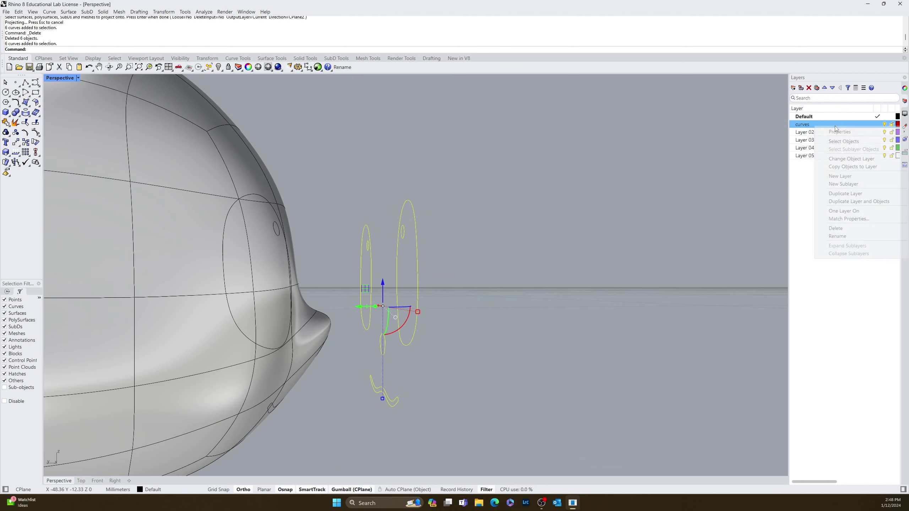
pyautogui.click(860, 161)
# Hide the "curves" layer to inspect the projected face on the head, and undo the visibility change
pyautogui.click(884, 125)
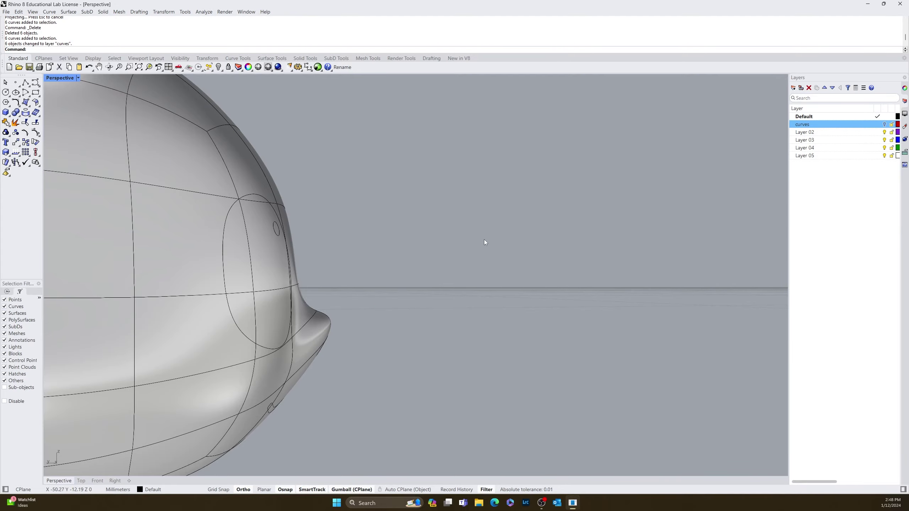
pyautogui.moveTo(485, 242); pyautogui.dragTo(358, 248, button='right')
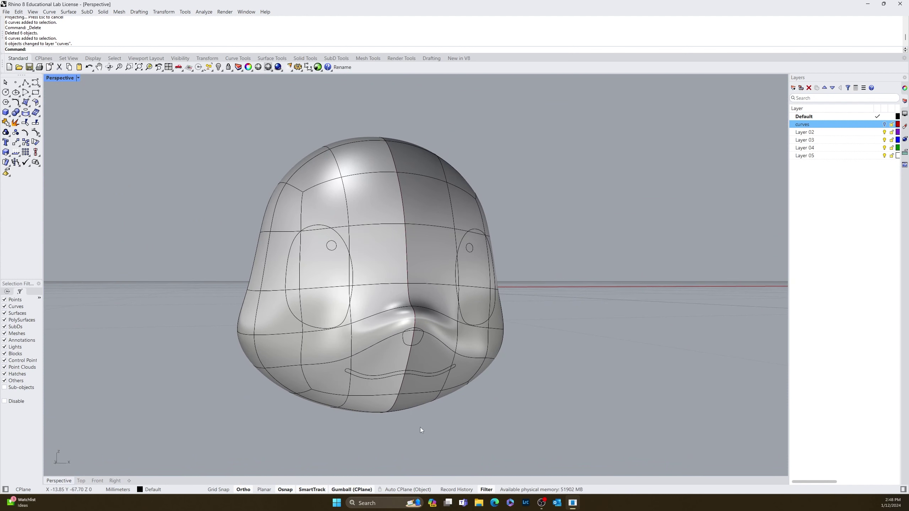
pyautogui.hotkey('ctrl', 'z')
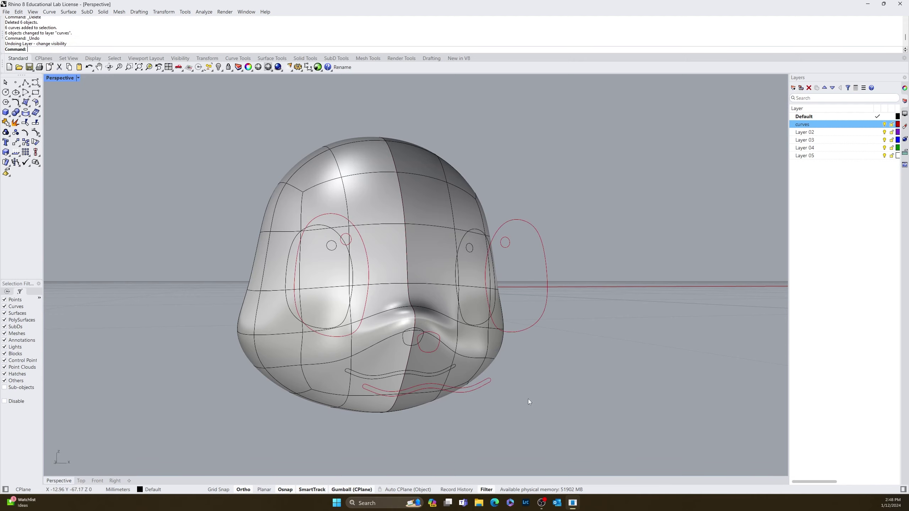
# Select the projected nose curve on the SubD head's snout and move it up slightly along Z
pyautogui.moveTo(397, 382); pyautogui.dragTo(433, 360, button='right')
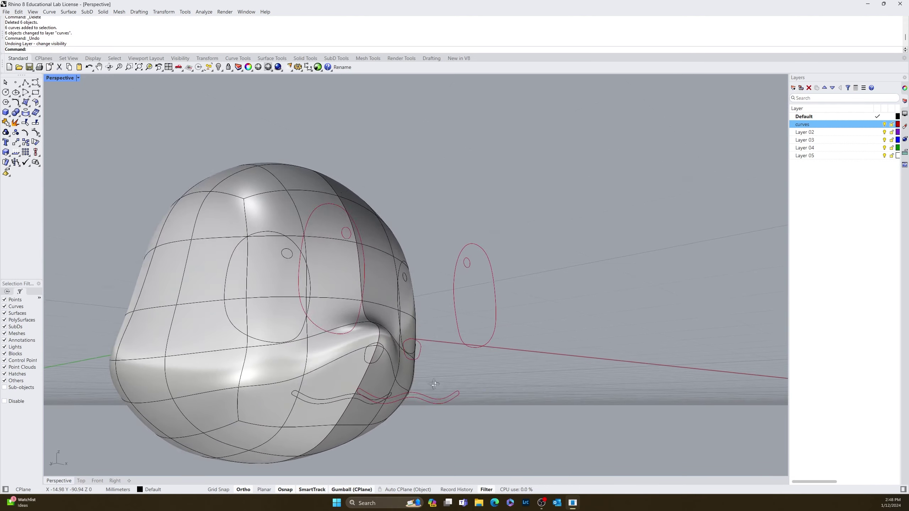
pyautogui.scroll(5, 368, 366)
pyautogui.click(364, 351)
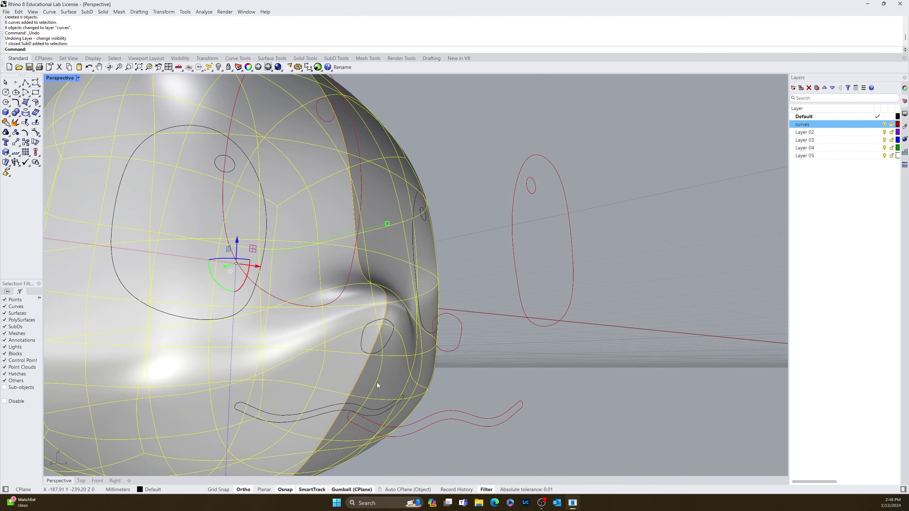
pyautogui.scroll(-8, 376, 383)
pyautogui.click(211, 233)
pyautogui.moveTo(211, 233); pyautogui.dragTo(278, 218, button='right')
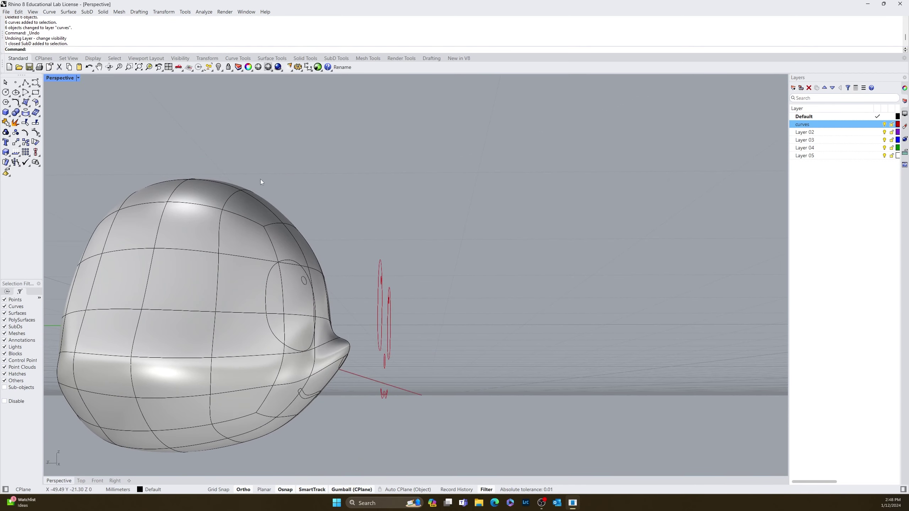
pyautogui.moveTo(260, 179); pyautogui.dragTo(312, 198)
pyautogui.click(346, 353)
pyautogui.scroll(3, 347, 353)
pyautogui.press('Escape')
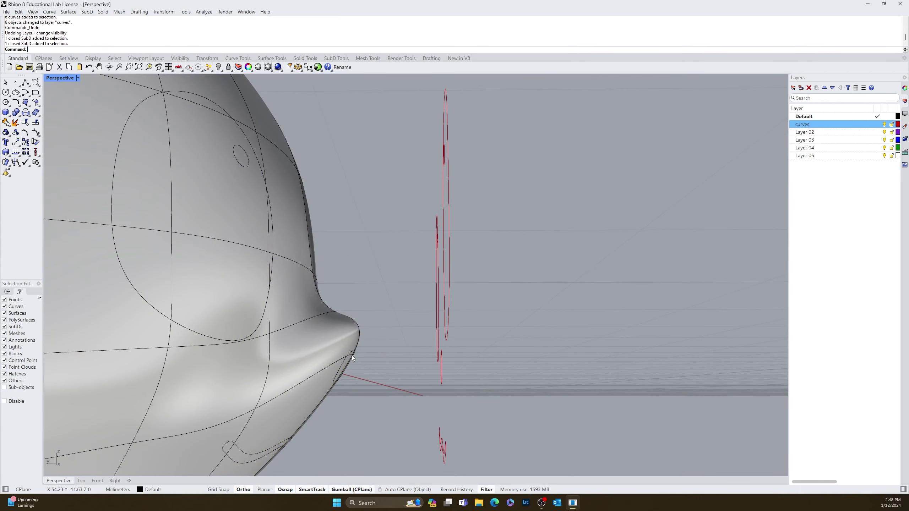
pyautogui.click(352, 350)
pyautogui.press('Escape')
pyautogui.moveTo(325, 255); pyautogui.dragTo(362, 452)
pyautogui.moveTo(346, 332); pyautogui.dragTo(350, 322)
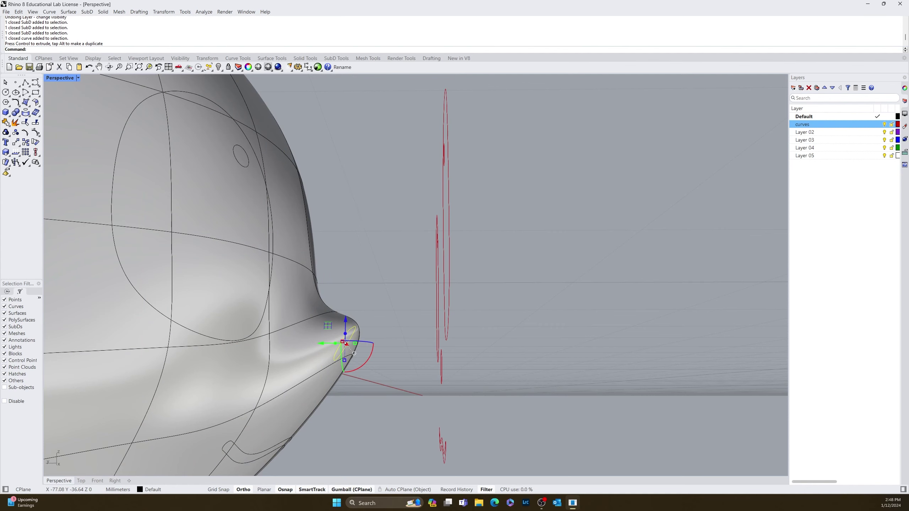
# In the Front view, move the flat nose curve on the "curves" layer up to line up with the raised projected nose curve
pyautogui.click(98, 480)
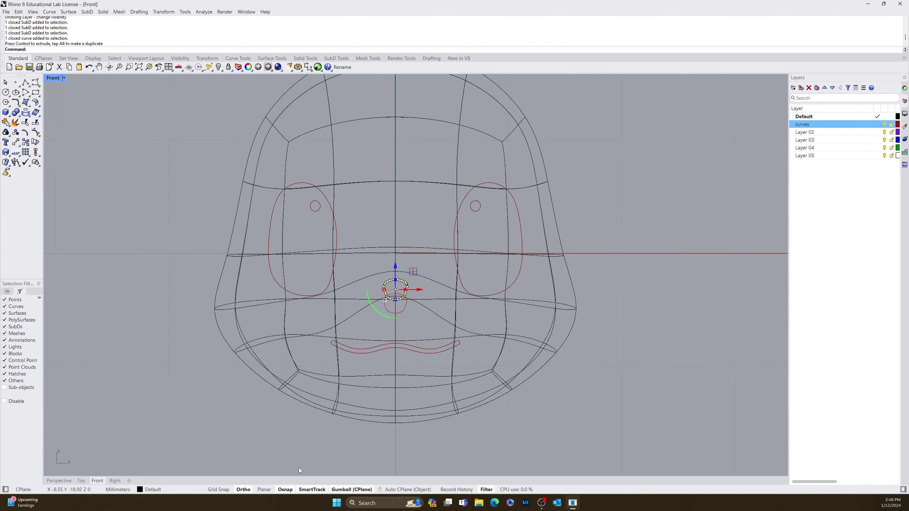
pyautogui.scroll(5, 411, 294)
pyautogui.click(385, 348)
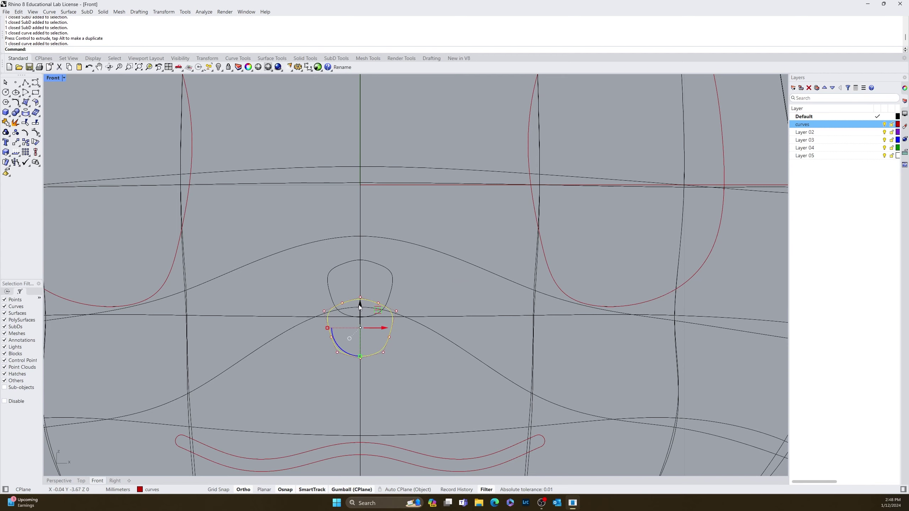
pyautogui.moveTo(360, 306); pyautogui.dragTo(380, 265)
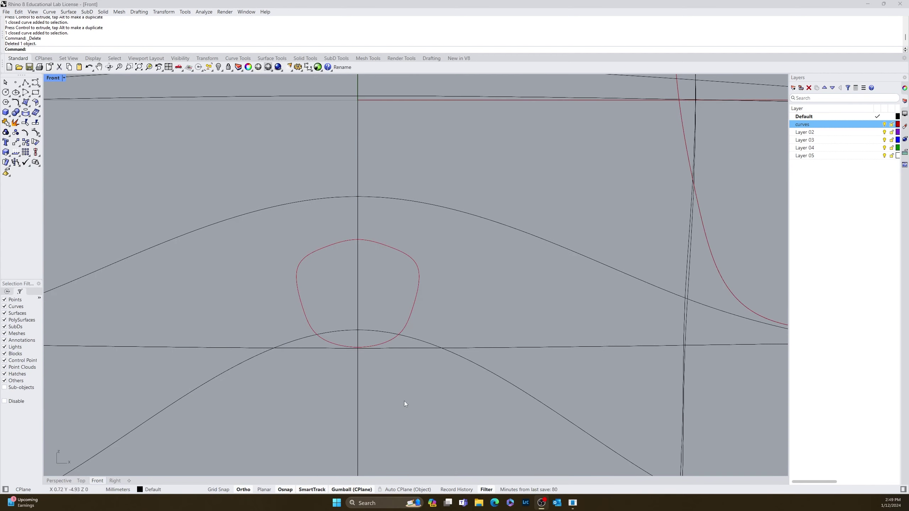
# Undo the deletion of the projected nose curve and deselect it
pyautogui.click(389, 402)
pyautogui.hotkey('ctrl', 'z')
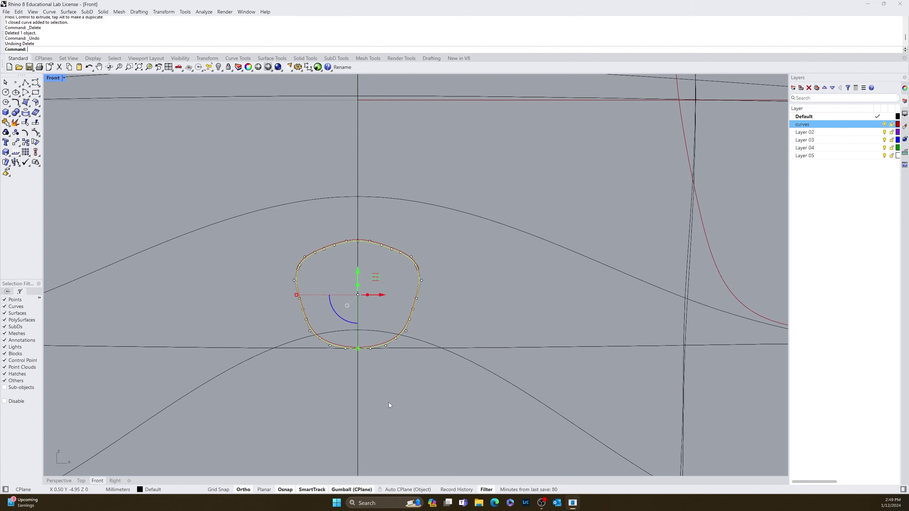
pyautogui.click(388, 402)
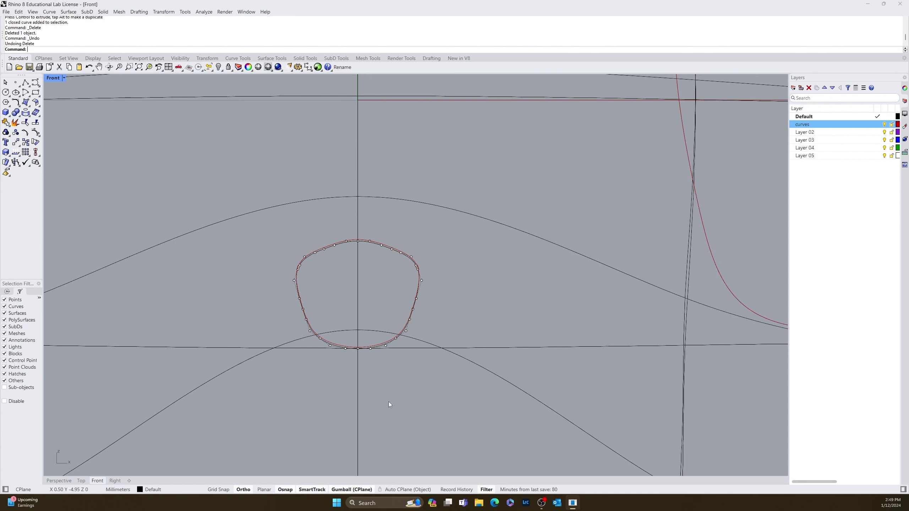
# In the Perspective view, nudge the projected nose curve slightly higher along Z on the snout and inspect its placement
pyautogui.click(63, 481)
pyautogui.moveTo(396, 350)
pyautogui.mouseDown(button='right')
pyautogui.moveTo(337, 364)
pyautogui.moveTo(337, 331)
pyautogui.mouseUp(button='right')
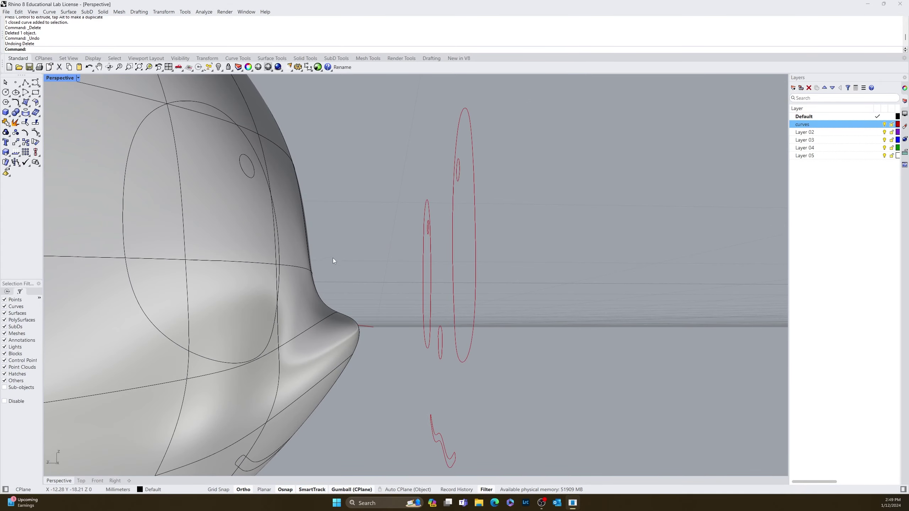
pyautogui.click(333, 358)
pyautogui.moveTo(389, 418); pyautogui.dragTo(305, 439, button='right')
pyautogui.scroll(5, 395, 357)
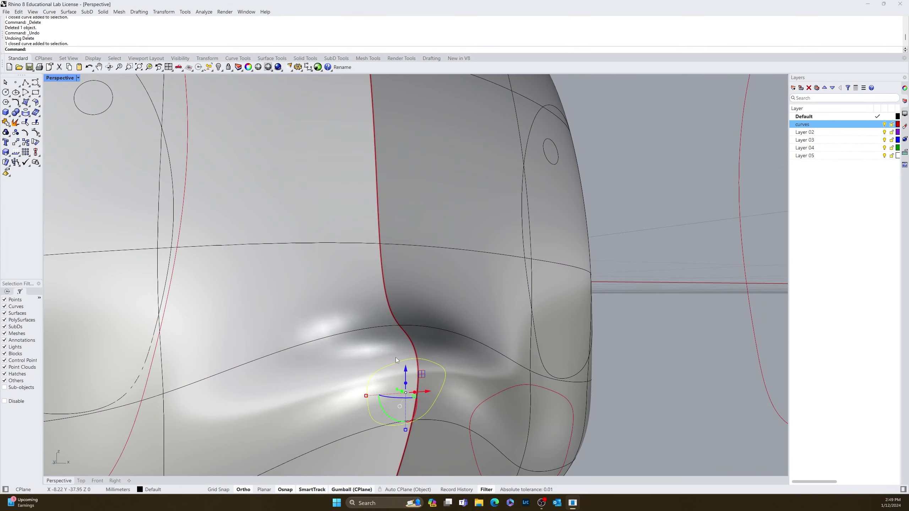
pyautogui.moveTo(407, 370); pyautogui.dragTo(407, 366)
pyautogui.moveTo(406, 367); pyautogui.dragTo(390, 351, button='right')
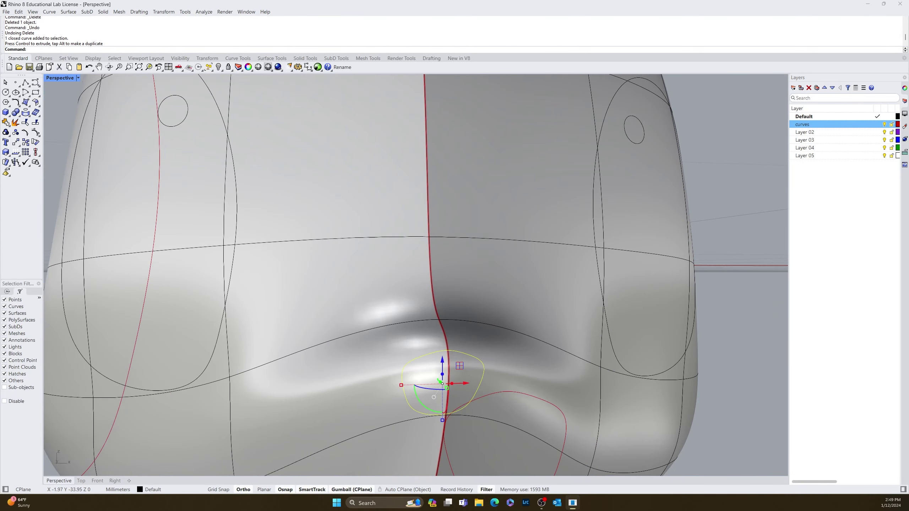
# In the Front view, move the flat red nose curve up slightly to match the projected nose curve, and deselect it
pyautogui.click(97, 480)
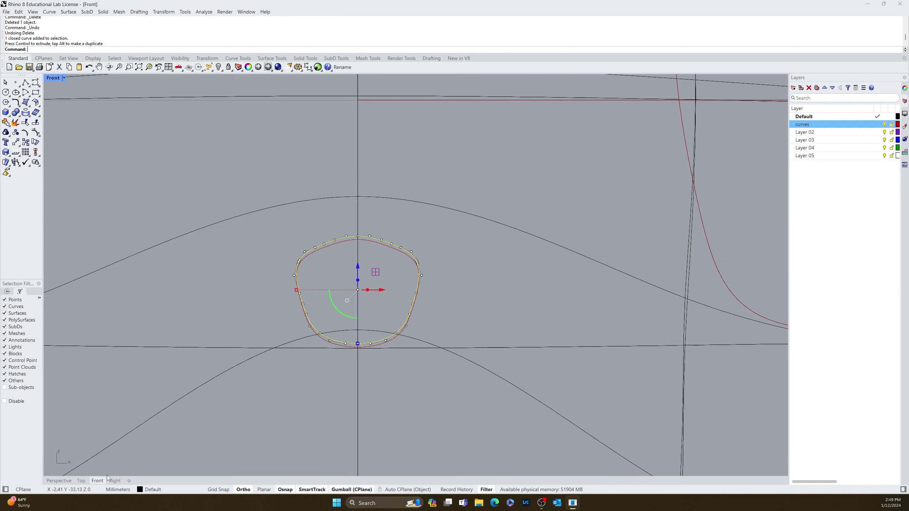
pyautogui.click(314, 410)
pyautogui.click(336, 345)
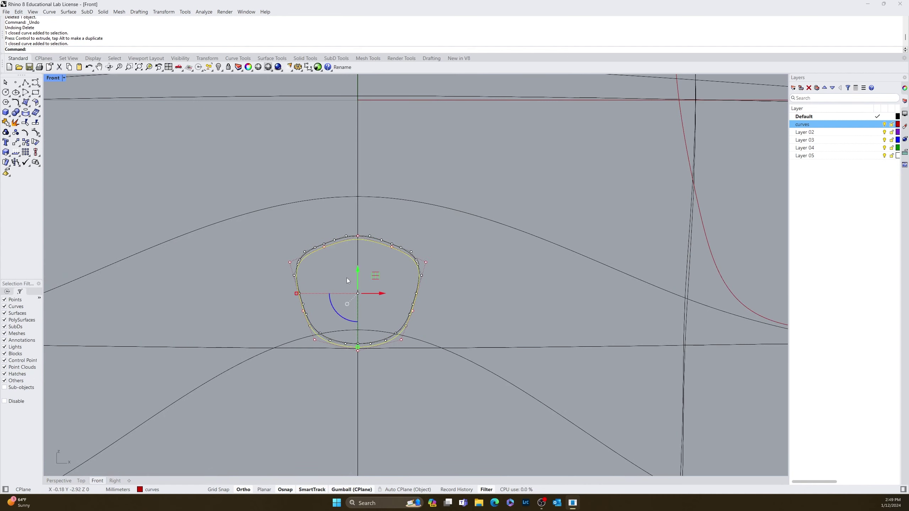
pyautogui.moveTo(362, 267); pyautogui.dragTo(362, 267)
pyautogui.click(342, 247)
pyautogui.scroll(14, 321, 237)
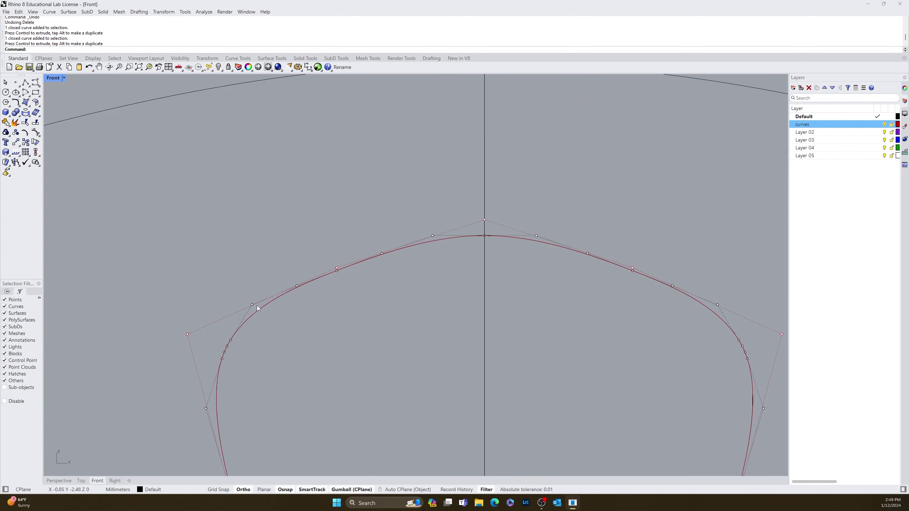
# Try to delete the old projected nose curve from the snout in the Perspective view
pyautogui.click(59, 480)
pyautogui.scroll(5, 239, 405)
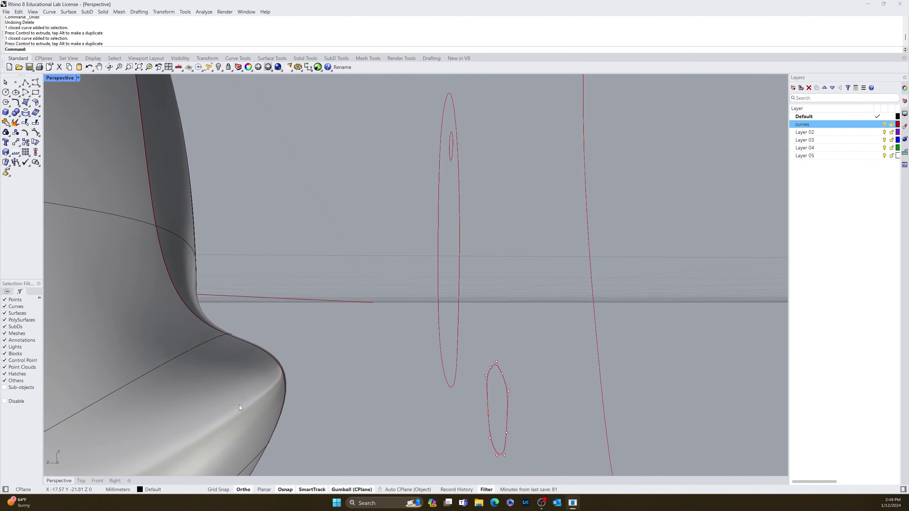
pyautogui.moveTo(238, 250); pyautogui.dragTo(305, 422)
pyautogui.press('Delete')
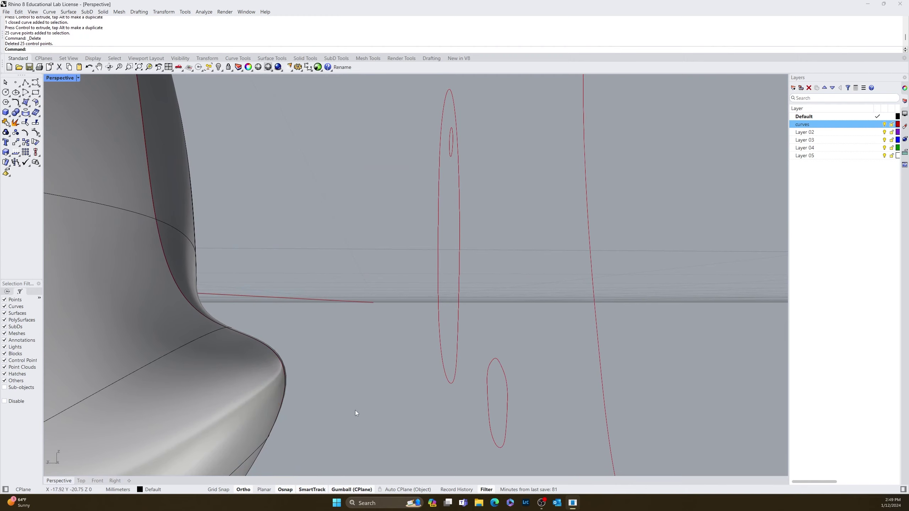
# In the Front view, turn off the control points and delete the distorted black remnant of the projected nose curve
pyautogui.click(98, 481)
pyautogui.scroll(-10, 278, 408)
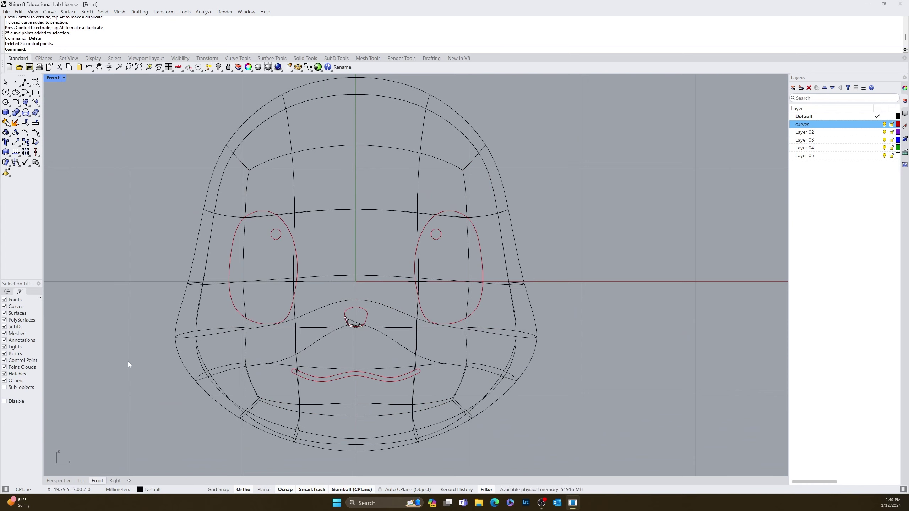
pyautogui.scroll(3, 340, 313)
pyautogui.scroll(-3, 340, 322)
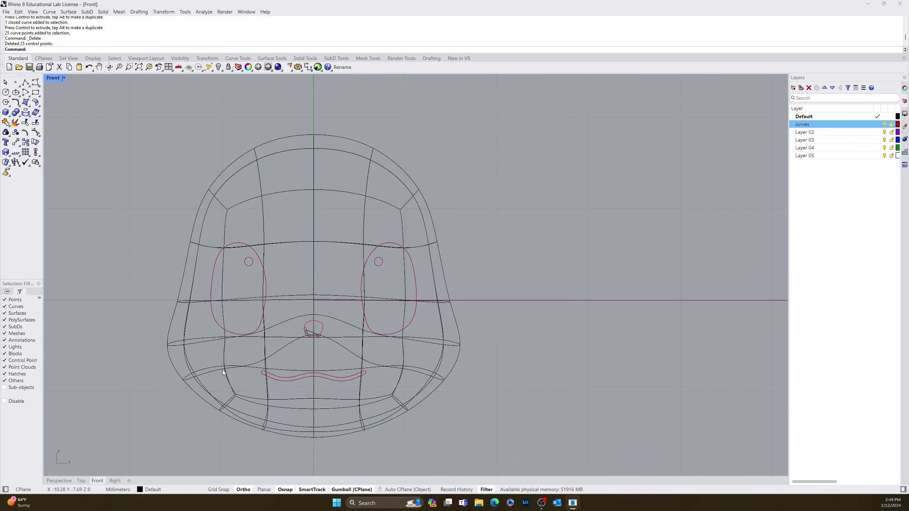
pyautogui.scroll(3, 342, 314)
pyautogui.click(338, 322)
pyautogui.press('Escape')
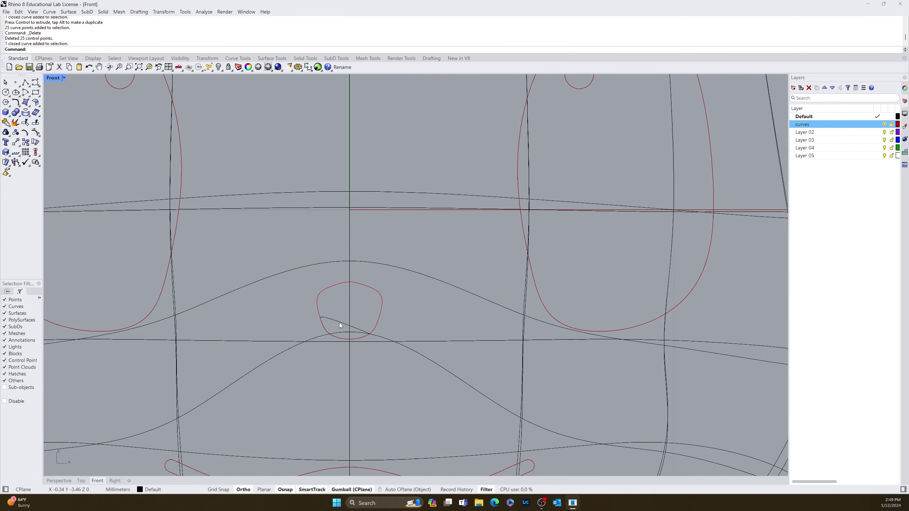
pyautogui.click(339, 323)
pyautogui.press('Delete')
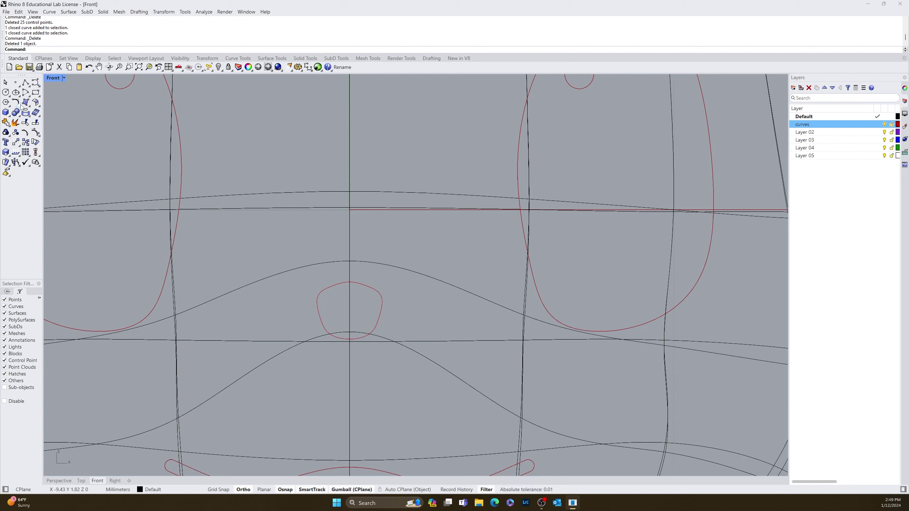
# Project the flat red nose curve onto the SubD head from the Front view, and show the result in the Perspective view
pyautogui.click(26, 114)
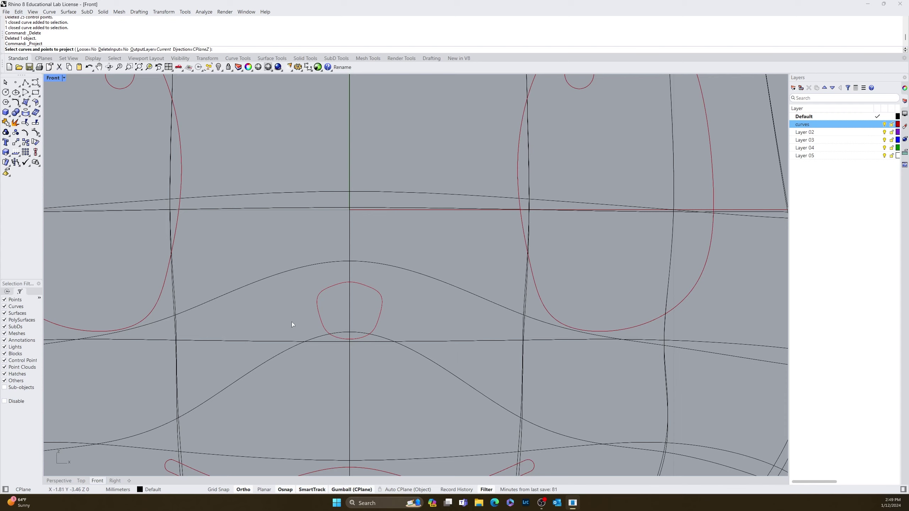
pyautogui.click(319, 306)
pyautogui.press('Return')
pyautogui.click(348, 250)
pyautogui.press('Return')
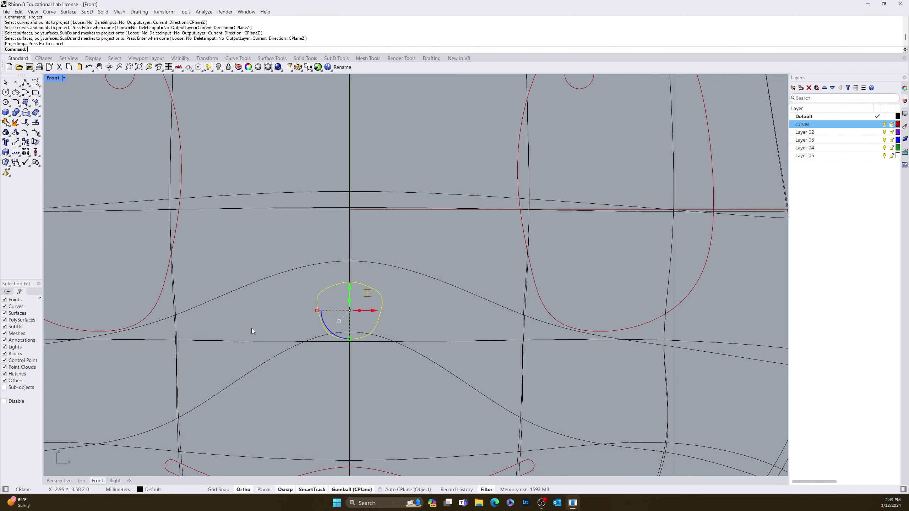
pyautogui.click(59, 481)
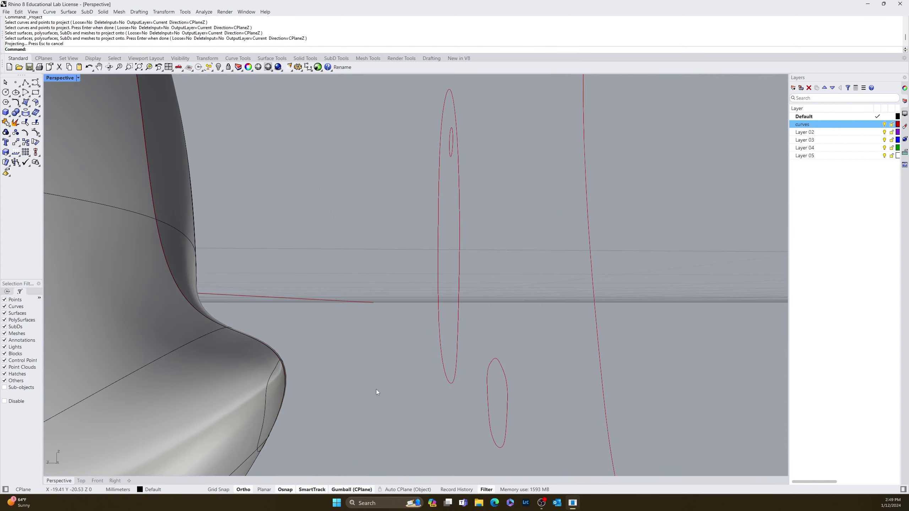
# Hide the curves layer so that only the head and its projected curves remain in the Perspective view
pyautogui.moveTo(376, 389); pyautogui.dragTo(462, 394, button='right')
pyautogui.scroll(-6, 251, 401)
pyautogui.scroll(-7, 298, 428)
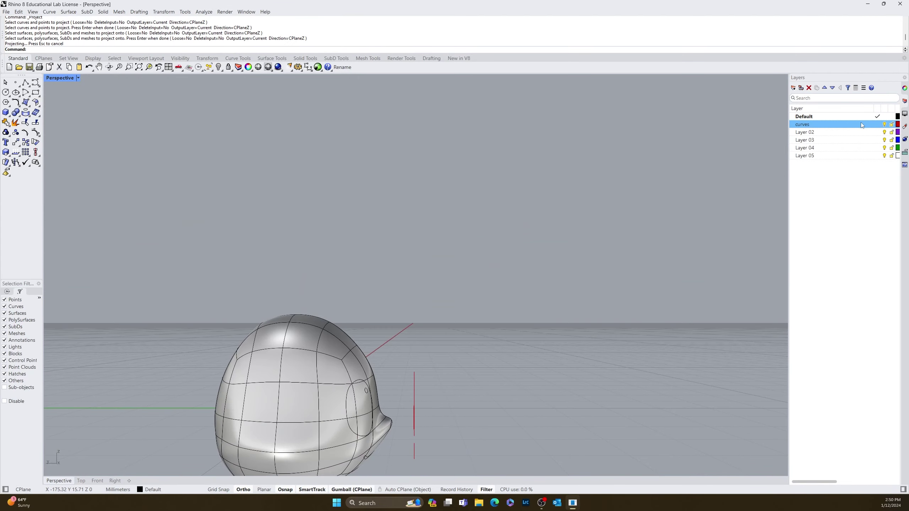
pyautogui.click(883, 125)
# Split the head using the projected eye, pupil, nose and mouth curves as cutting objects
pyautogui.moveTo(594, 274); pyautogui.dragTo(469, 281, button='right')
pyautogui.scroll(5, 379, 394)
pyautogui.moveTo(379, 395); pyautogui.dragTo(375, 286, button='right')
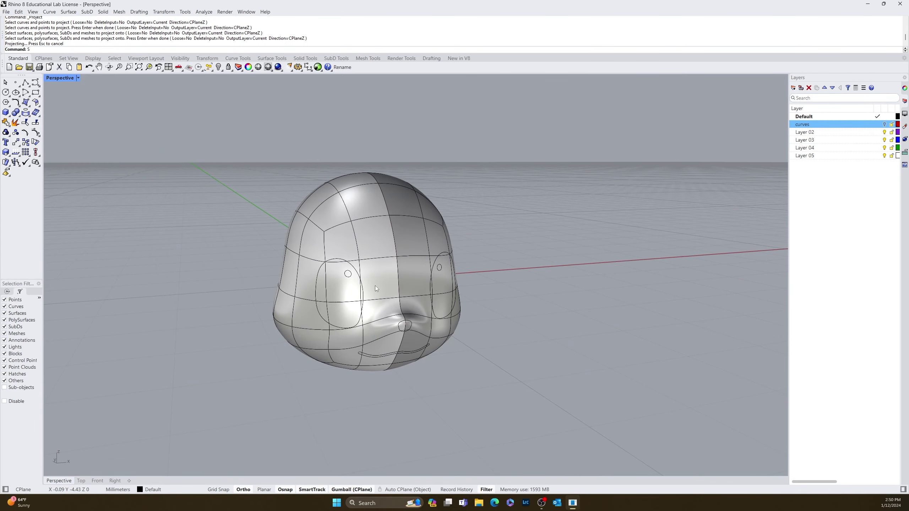
pyautogui.press('Return')
pyautogui.click(391, 279)
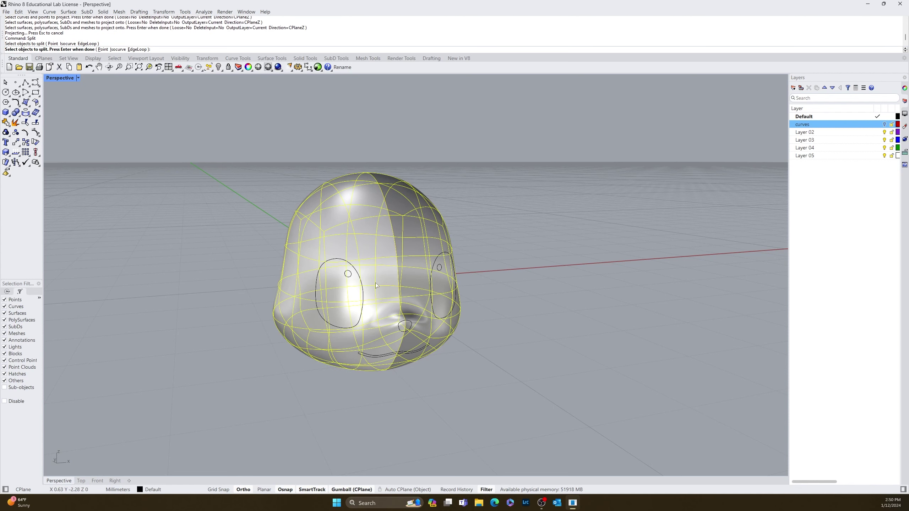
pyautogui.press('Return')
pyautogui.click(362, 292)
pyautogui.click(352, 277)
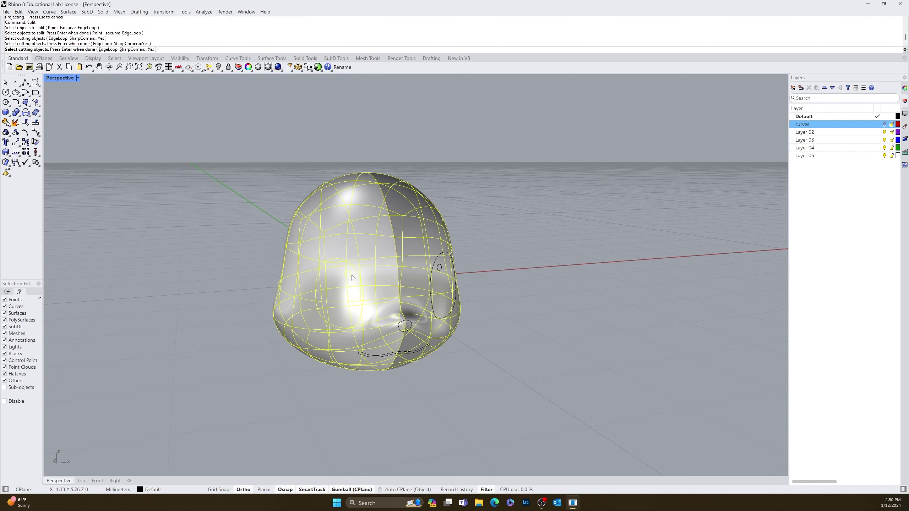
pyautogui.click(440, 268)
pyautogui.click(435, 282)
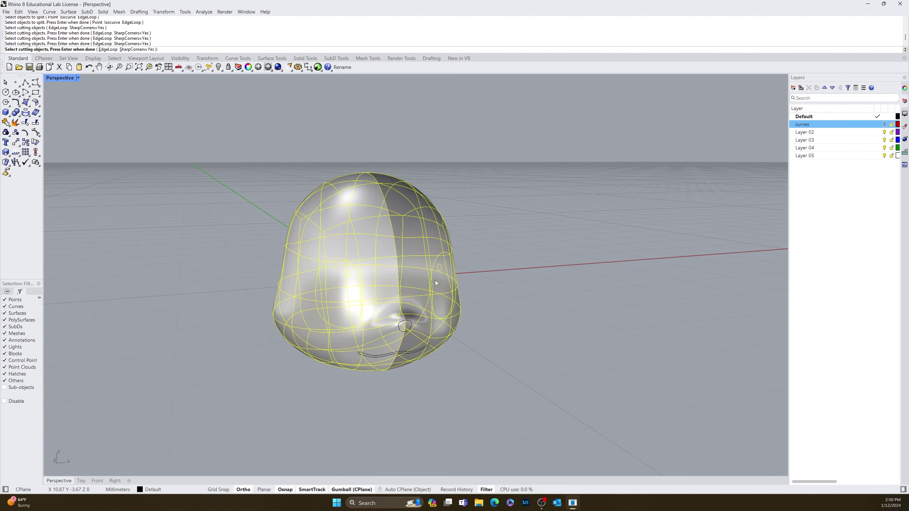
pyautogui.click(399, 334)
pyautogui.click(385, 353)
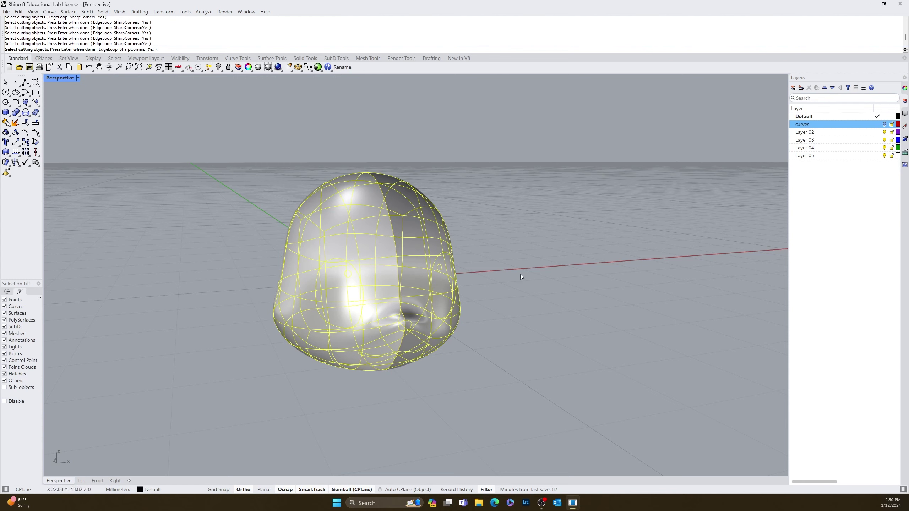
pyautogui.press('Return')
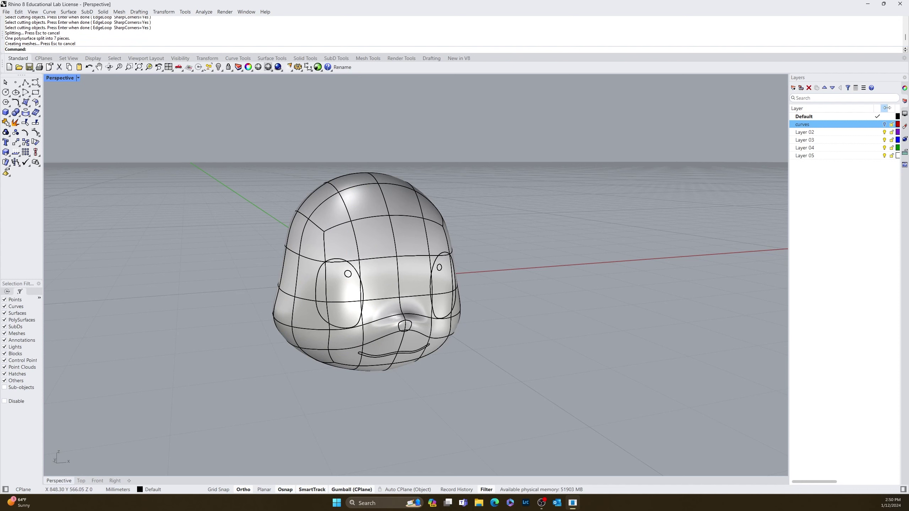
# Turn the surface isocurves display on and back off for the Perspective view
pyautogui.click(905, 114)
pyautogui.click(848, 153)
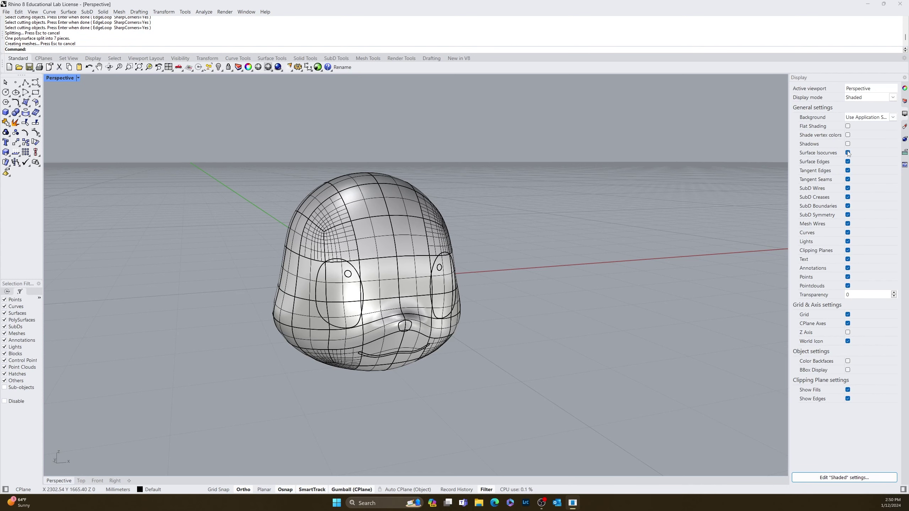
pyautogui.click(847, 153)
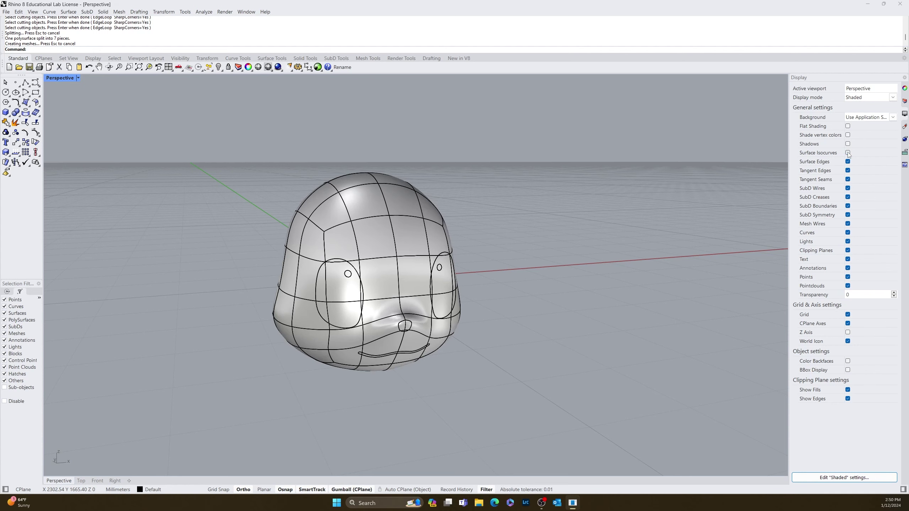
# Examine the split face regions from the front and side, briefly selecting the facial pieces together with their curves
pyautogui.moveTo(701, 235); pyautogui.dragTo(652, 245, button='right')
pyautogui.scroll(7, 453, 360)
pyautogui.moveTo(453, 360); pyautogui.dragTo(548, 341, button='right')
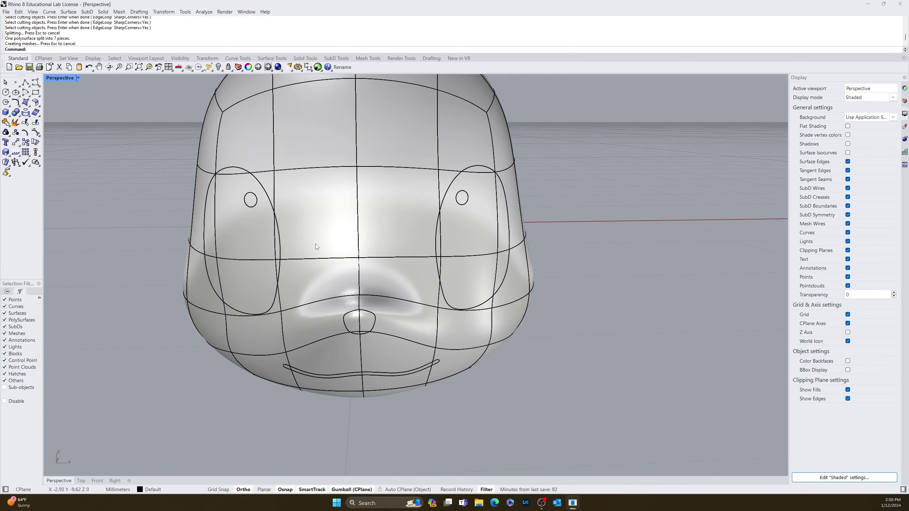
pyautogui.keyDown('shift'); pyautogui.moveTo(256, 244); pyautogui.dragTo(330, 315, button='right'); pyautogui.keyUp('shift')
pyautogui.scroll(-8, 324, 320)
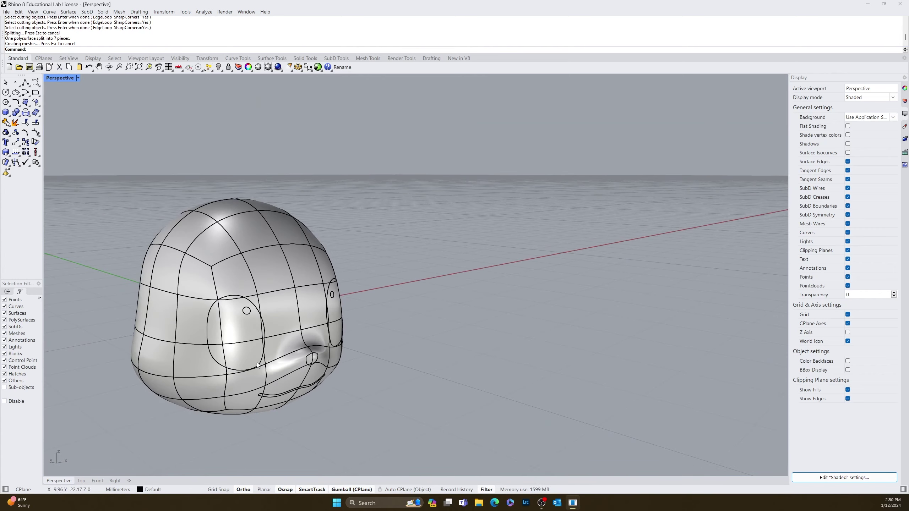
pyautogui.moveTo(257, 365); pyautogui.dragTo(283, 363, button='right')
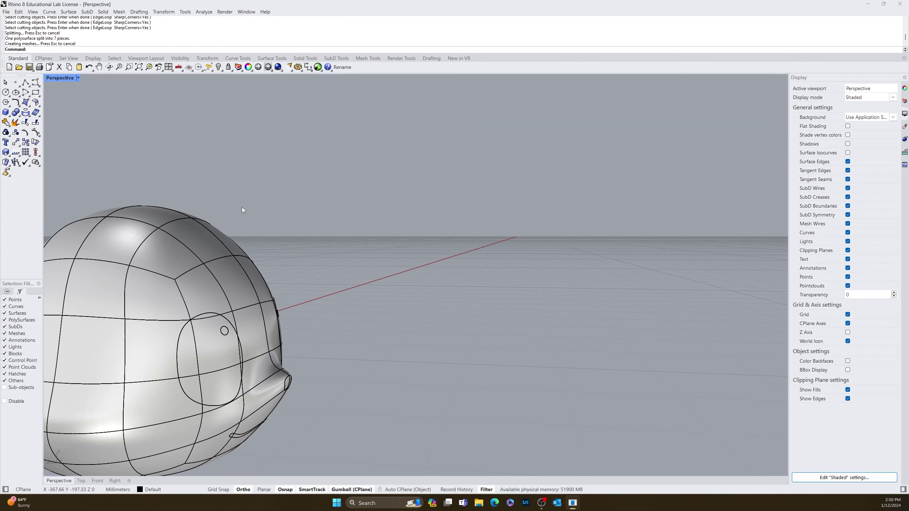
pyautogui.moveTo(243, 210); pyautogui.dragTo(355, 126, button='right')
pyautogui.moveTo(355, 126); pyautogui.dragTo(533, 442)
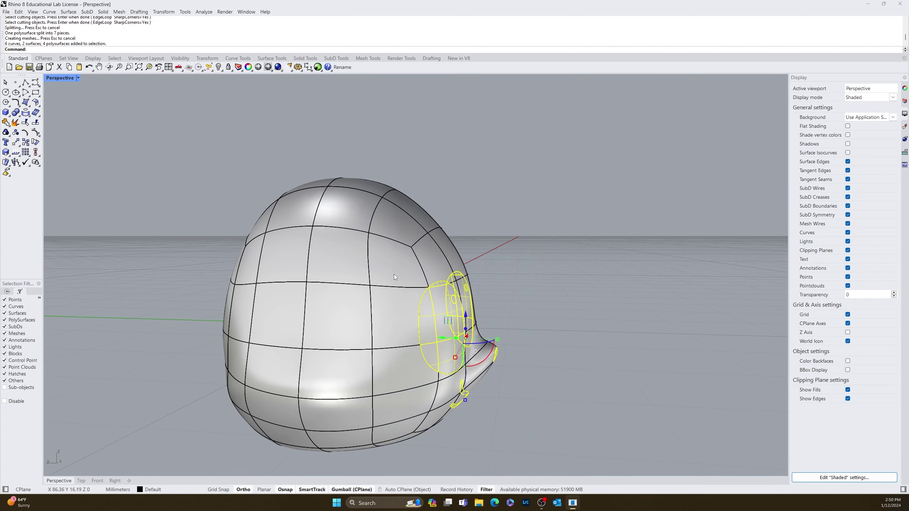
pyautogui.click(575, 287)
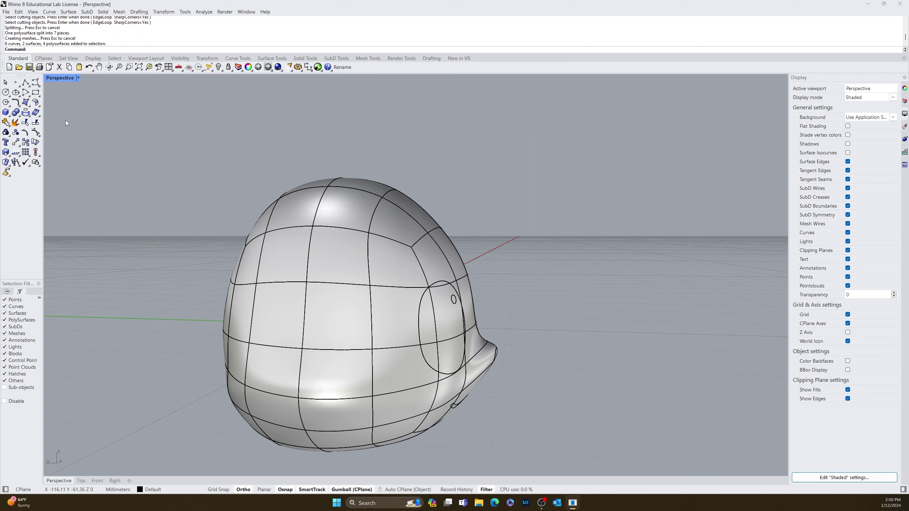
# Select all visible curves and move them to the hidden curves layer
pyautogui.click(18, 12)
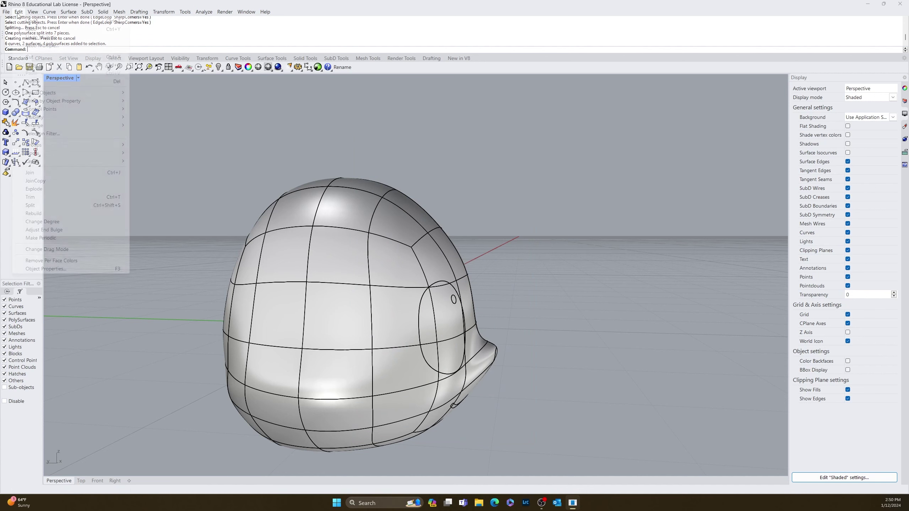
pyautogui.moveTo(46, 93)
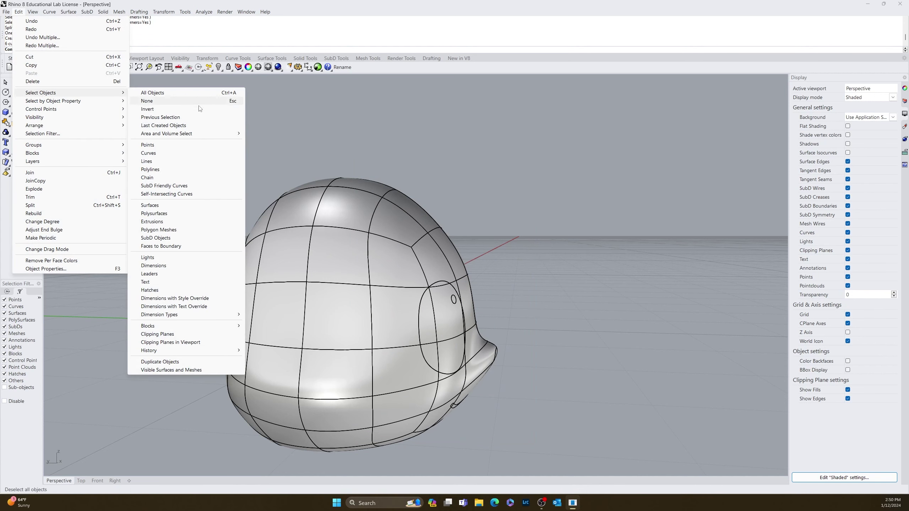
pyautogui.click(152, 154)
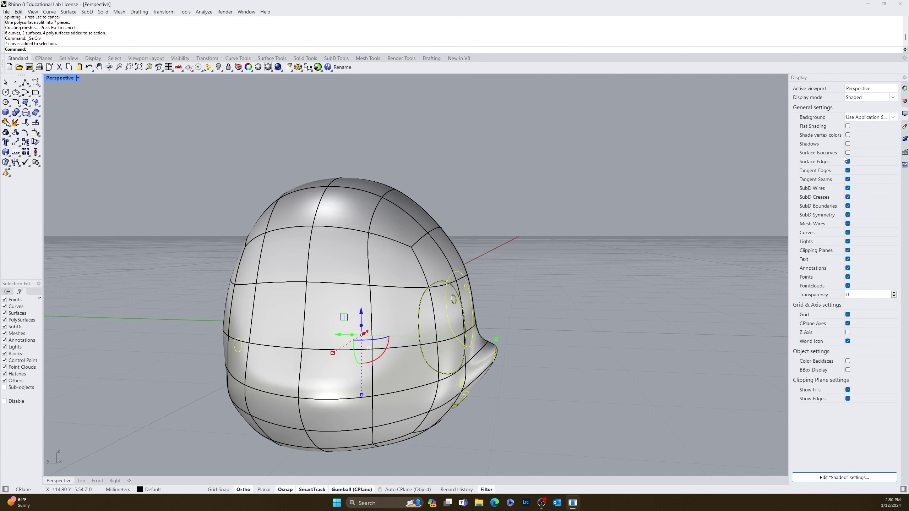
pyautogui.click(905, 100)
pyautogui.click(811, 124)
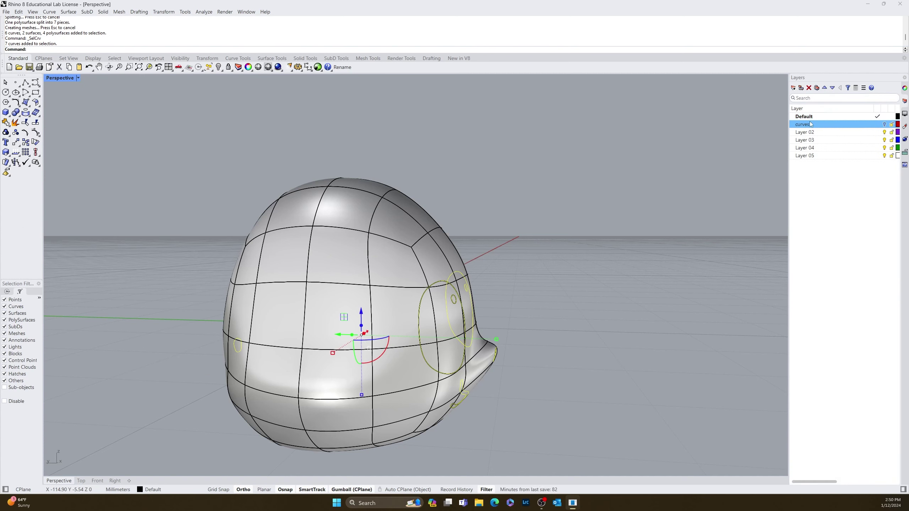
pyautogui.rightClick(808, 128)
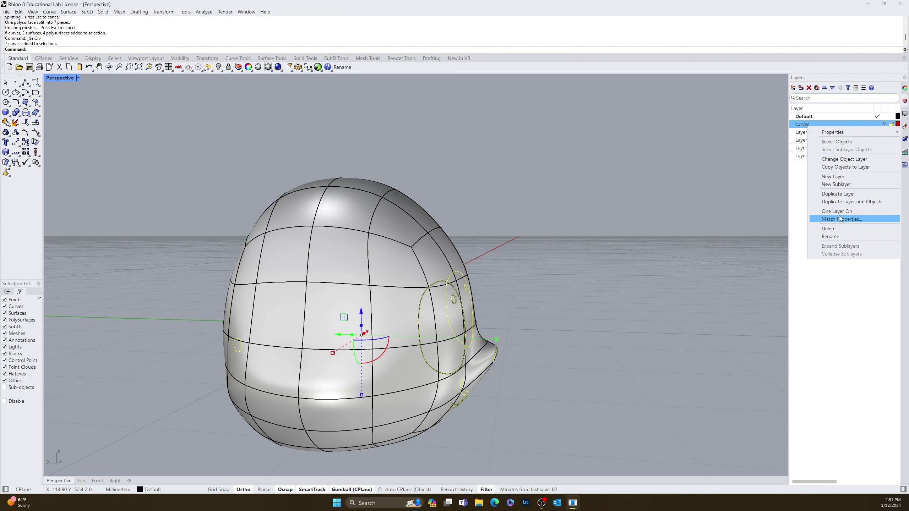
pyautogui.click(844, 159)
# Select an eye piece and its pupil to check that they are separate surfaces, and clear the selection
pyautogui.moveTo(662, 238); pyautogui.dragTo(562, 237, button='right')
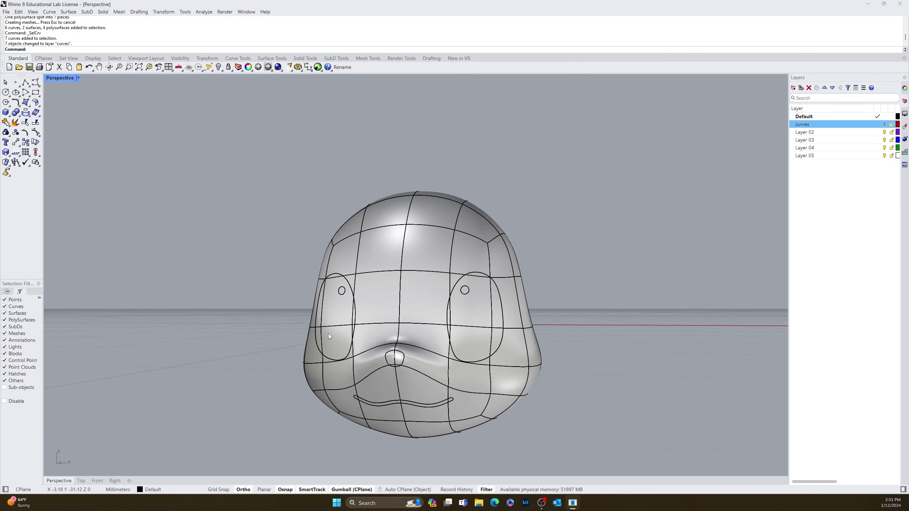
pyautogui.click(319, 315)
pyautogui.scroll(7, 338, 295)
pyautogui.click(347, 287)
pyautogui.press('Escape')
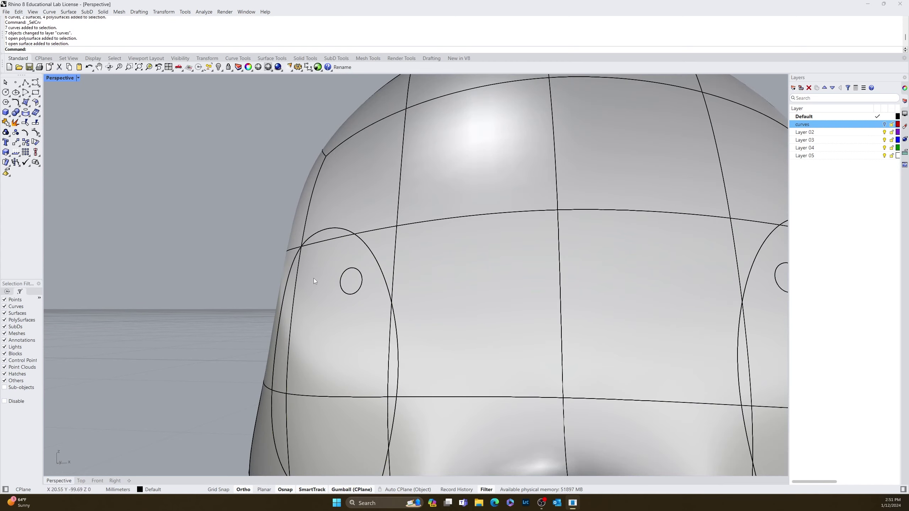
# Preview the head in Rendered display mode and return the viewport to Shaded
pyautogui.click(79, 78)
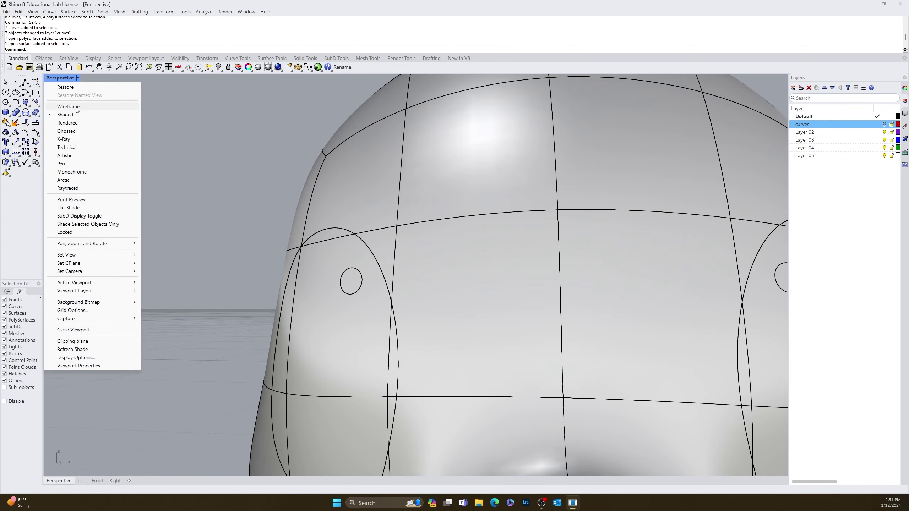
pyautogui.click(71, 124)
pyautogui.scroll(-5, 188, 259)
pyautogui.moveTo(187, 259); pyautogui.dragTo(153, 281, button='right')
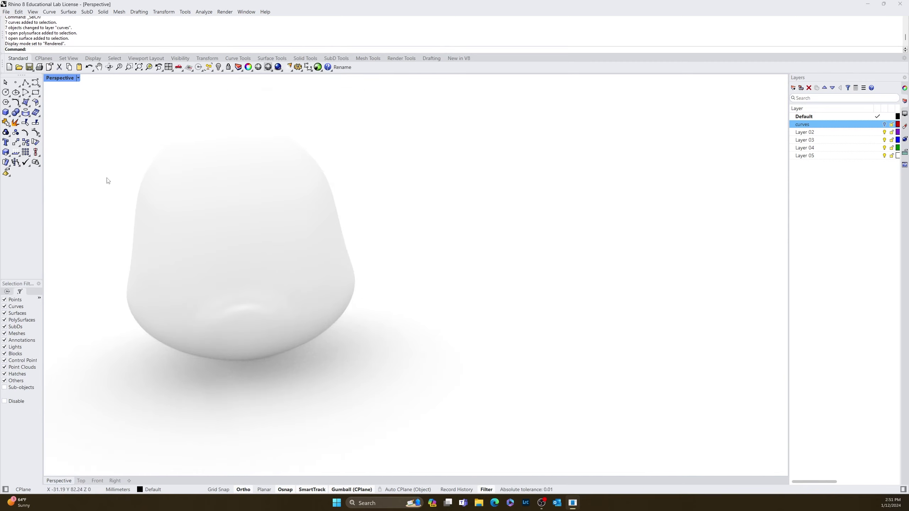
pyautogui.click(78, 78)
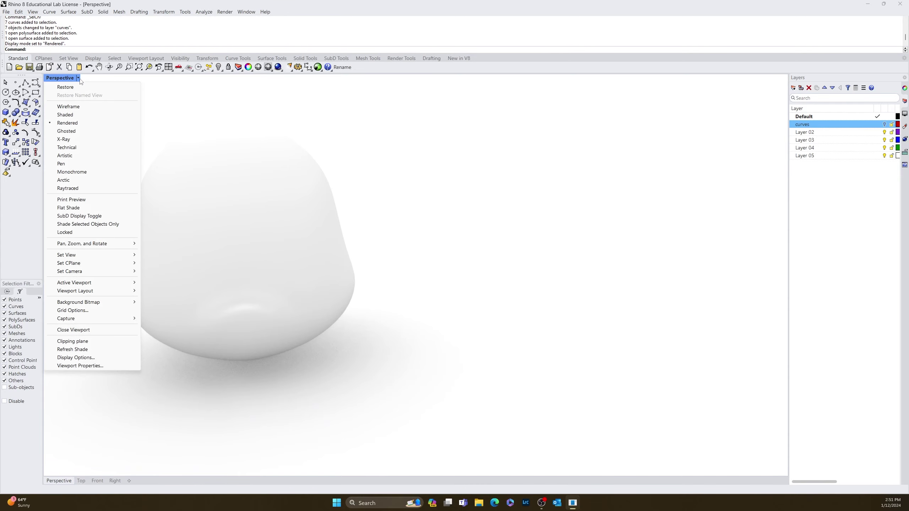
pyautogui.click(71, 116)
# Select both split eye surfaces, leaving out the pupils, and view them closely from the side
pyautogui.moveTo(278, 262); pyautogui.dragTo(299, 207, button='right')
pyautogui.moveTo(179, 286); pyautogui.dragTo(220, 283, button='right')
pyautogui.click(217, 277)
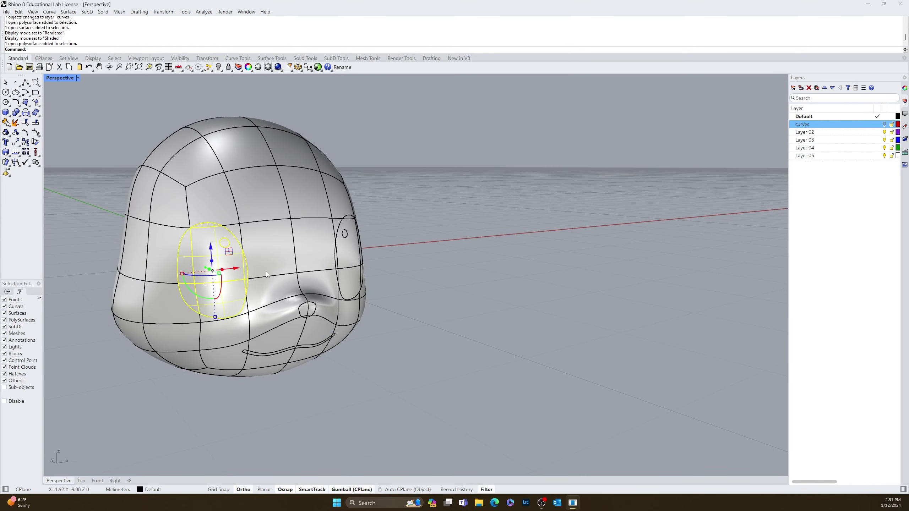
pyautogui.keyDown('shift'); pyautogui.click(349, 261); pyautogui.keyUp('shift')
pyautogui.moveTo(355, 262); pyautogui.dragTo(379, 288, button='right')
pyautogui.scroll(5, 380, 289)
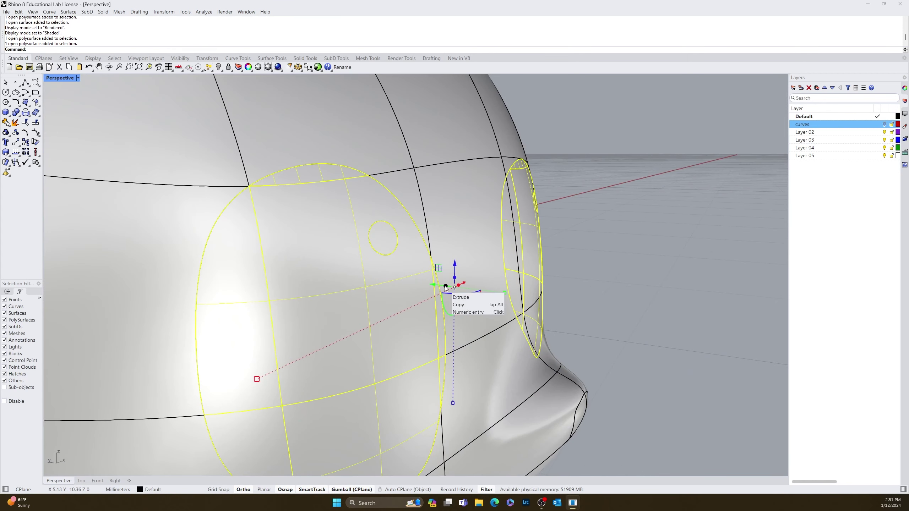
# Try extruding both eye surfaces deep into the head, and undo the extrusion
pyautogui.moveTo(446, 287); pyautogui.dragTo(444, 288)
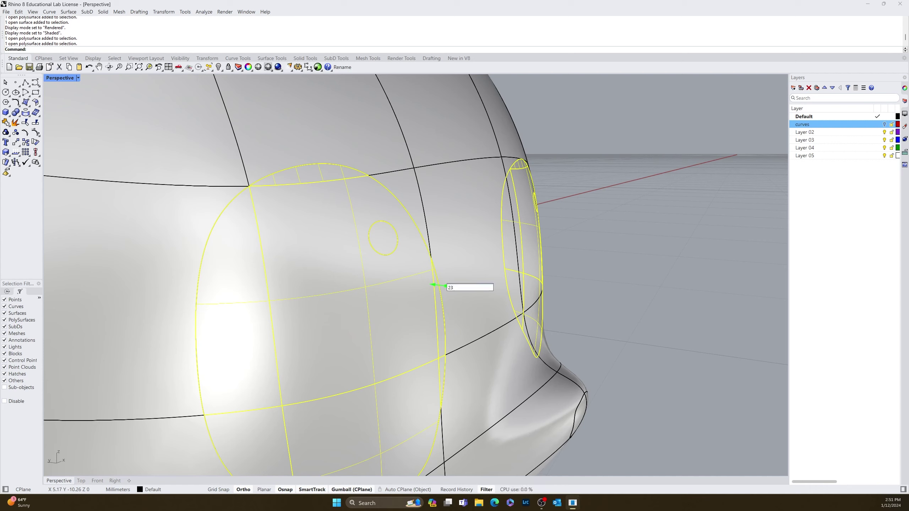
pyautogui.press('Return')
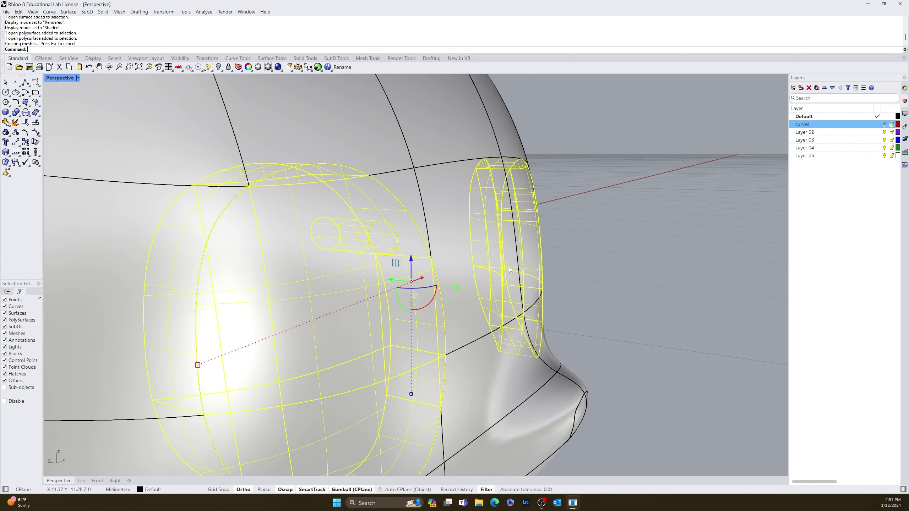
pyautogui.hotkey('ctrl', 'z')
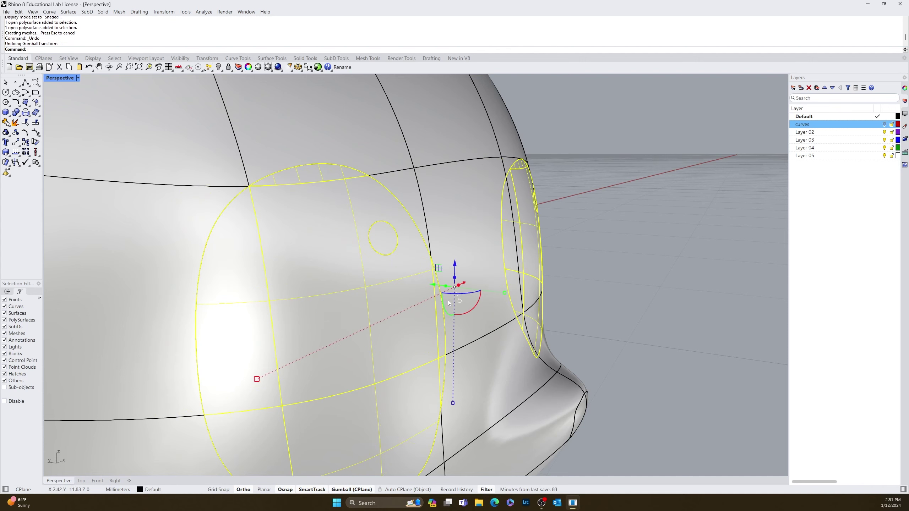
# Extrude both eye surfaces 0.5 mm into the head and deselect them
pyautogui.click(446, 287)
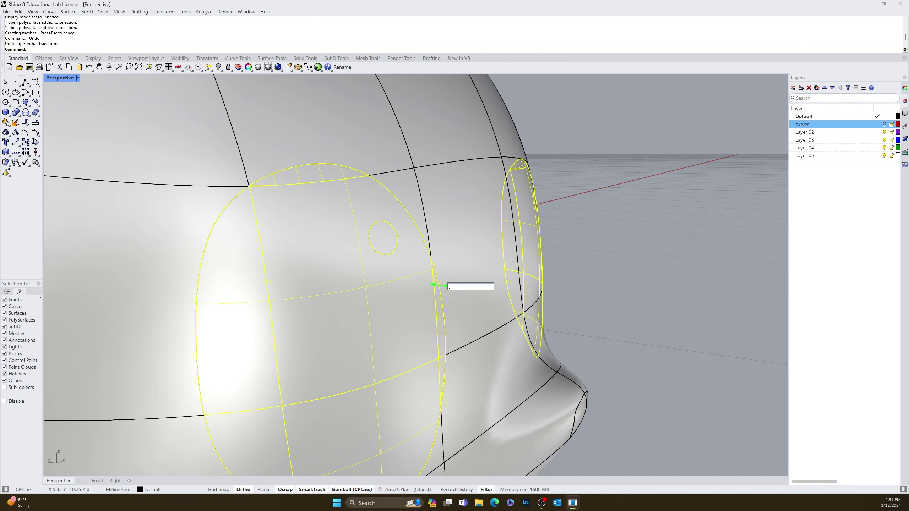
pyautogui.write('.5')
pyautogui.press('Return')
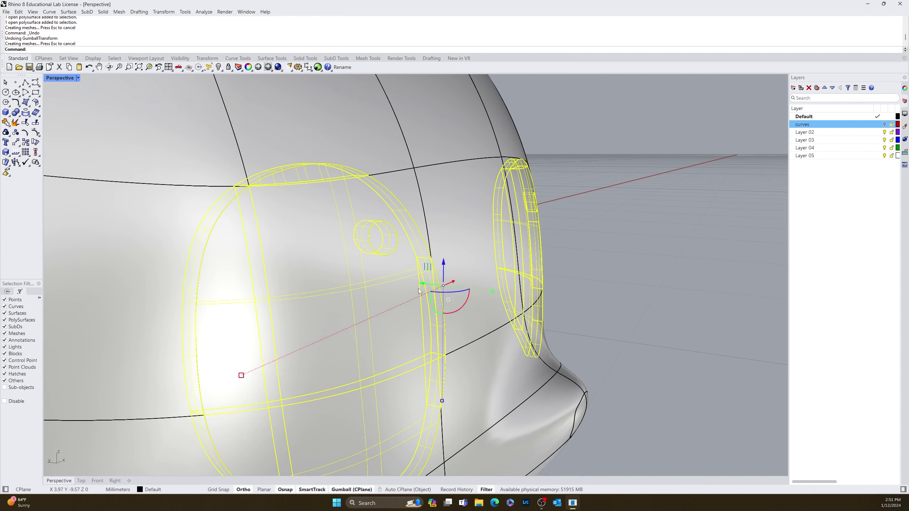
pyautogui.press('Escape')
# Select both extruded eye pieces to check that they are closed solids, and clear the selection
pyautogui.scroll(-5, 358, 286)
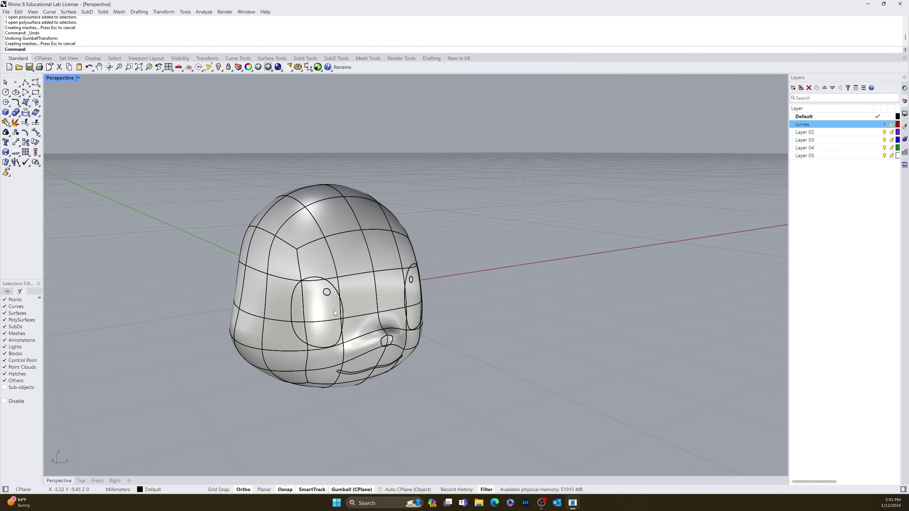
pyautogui.click(333, 309)
pyautogui.keyDown('shift'); pyautogui.click(412, 297); pyautogui.keyUp('shift')
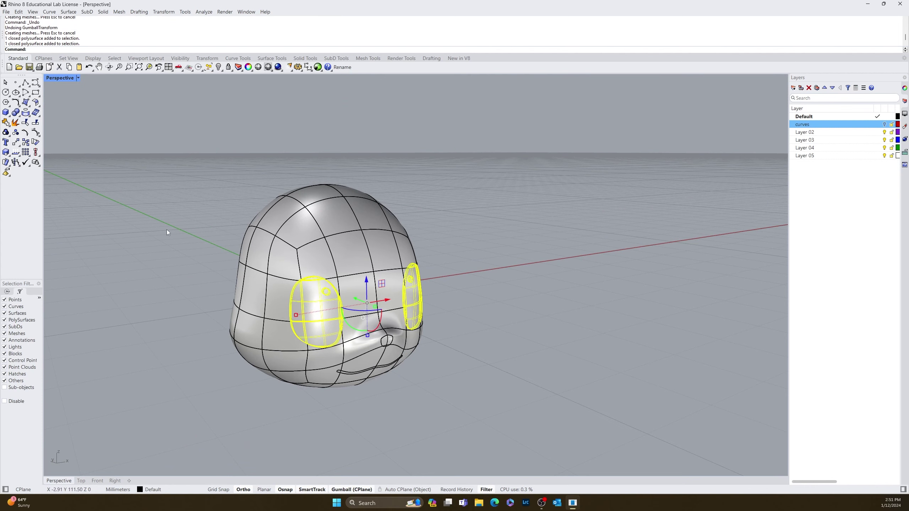
pyautogui.press('Escape')
# Extract the head-side surfaces covering the first extruded eye piece, including its slivers along the eye edge, and delete them
pyautogui.scroll(6, 294, 293)
pyautogui.write('Ex')
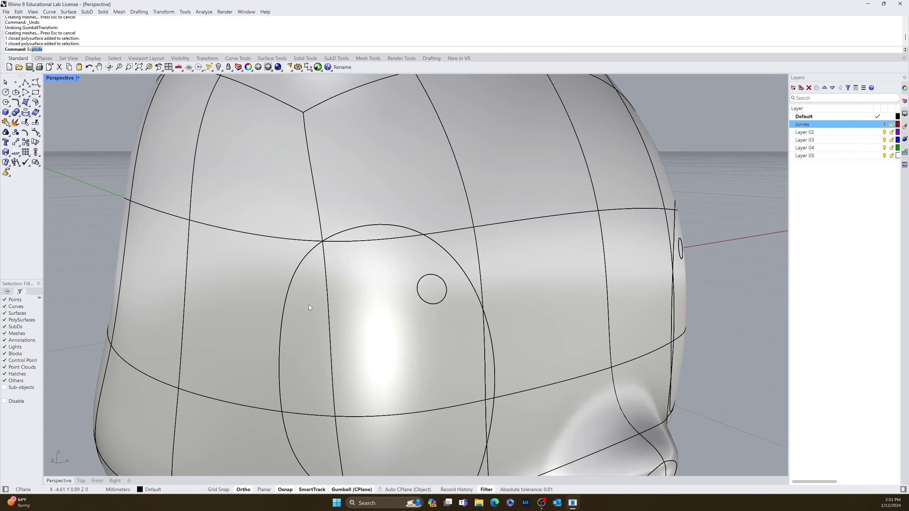
pyautogui.write('tractSrf')
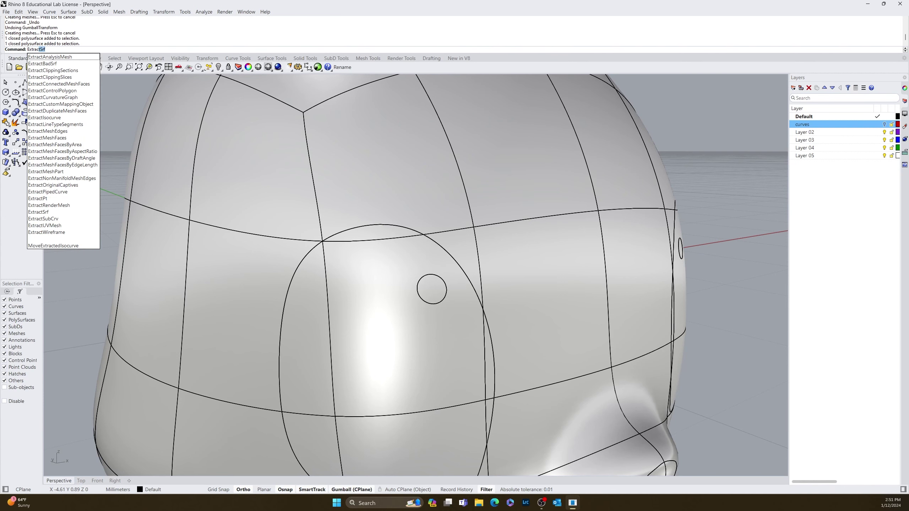
pyautogui.press('Return')
pyautogui.click(377, 345)
pyautogui.scroll(-5, 378, 345)
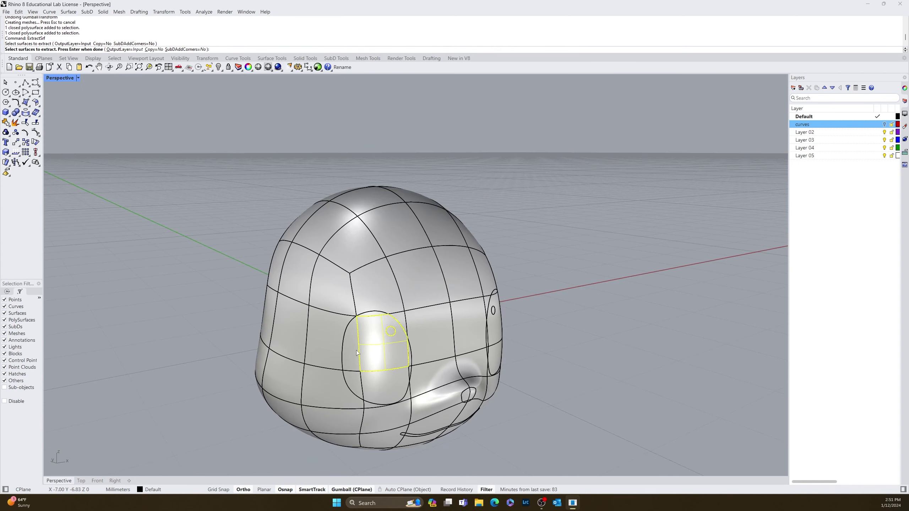
pyautogui.click(356, 385)
pyautogui.scroll(8, 406, 376)
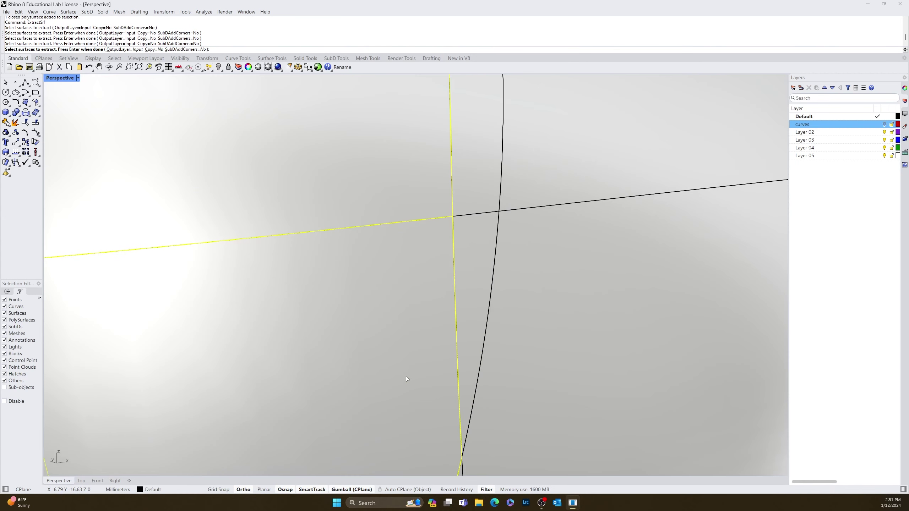
pyautogui.click(475, 328)
pyautogui.scroll(-8, 476, 328)
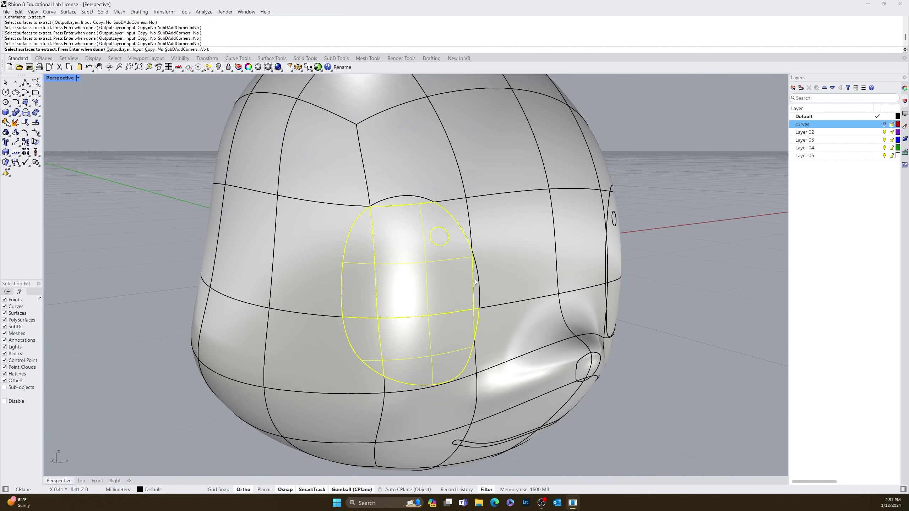
pyautogui.click(408, 203)
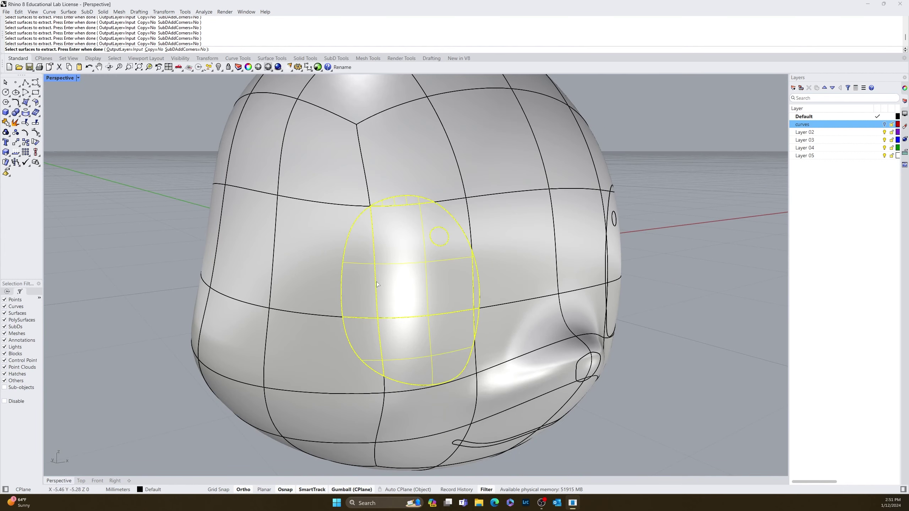
pyautogui.press('Return')
pyautogui.press('Delete')
# Extract the front surfaces covering the other extruded eye, including the narrow edge slivers, and delete them
pyautogui.moveTo(426, 354); pyautogui.dragTo(337, 326, button='right')
pyautogui.press('Return')
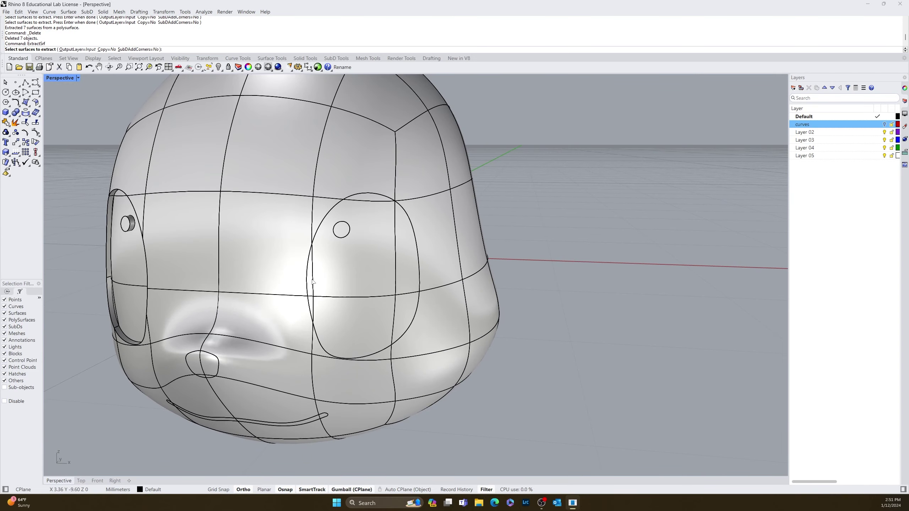
pyautogui.click(310, 284)
pyautogui.scroll(10, 311, 295)
pyautogui.click(383, 263)
pyautogui.click(417, 365)
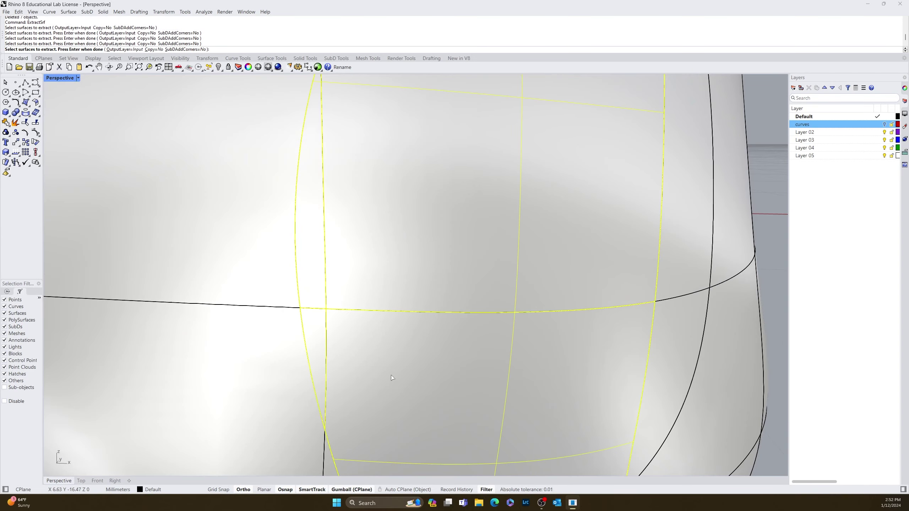
pyautogui.scroll(-12, 420, 373)
pyautogui.click(491, 366)
pyautogui.click(491, 318)
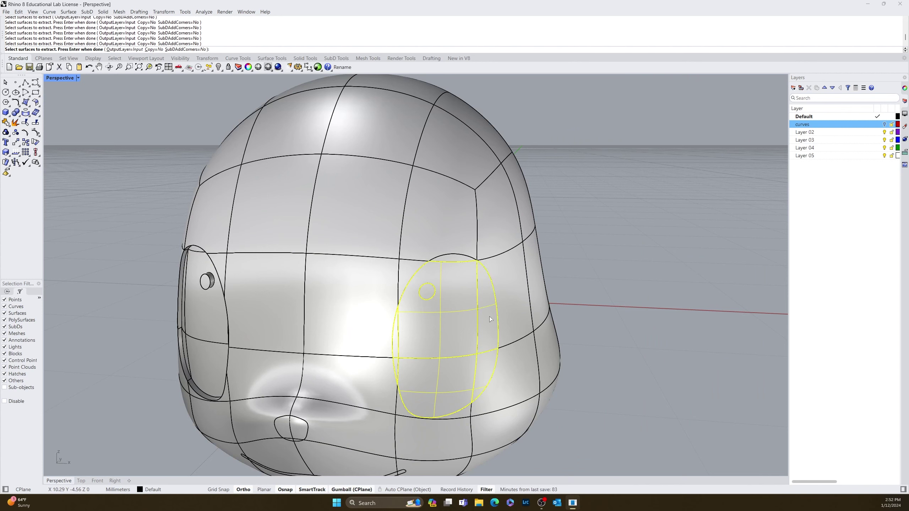
pyautogui.click(456, 255)
pyautogui.press('Return')
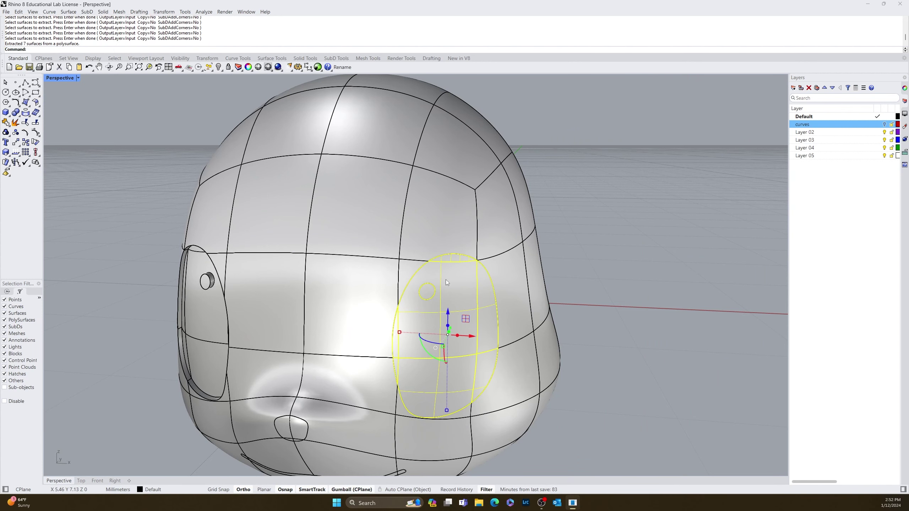
pyautogui.press('Delete')
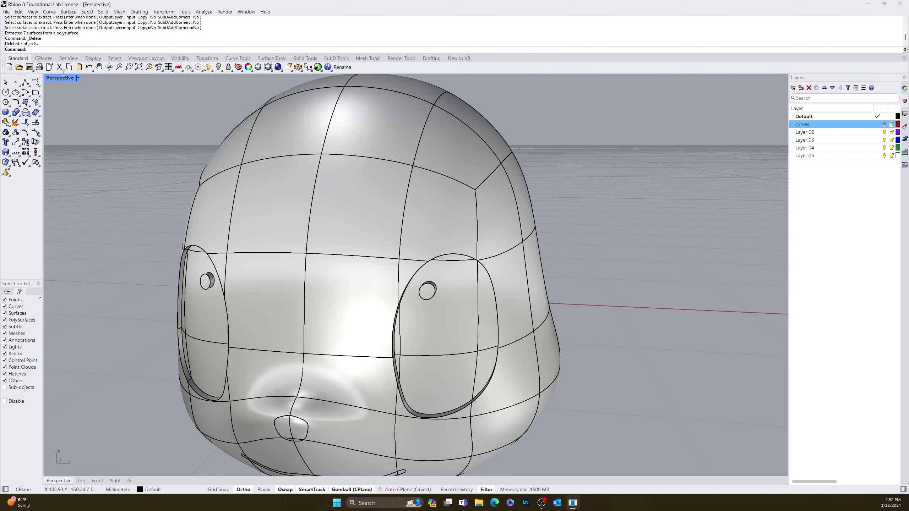
# Examine the recessed eyes and pupils in Rendered display mode, and switch the perspective view back to Shaded
pyautogui.click(78, 78)
pyautogui.click(71, 124)
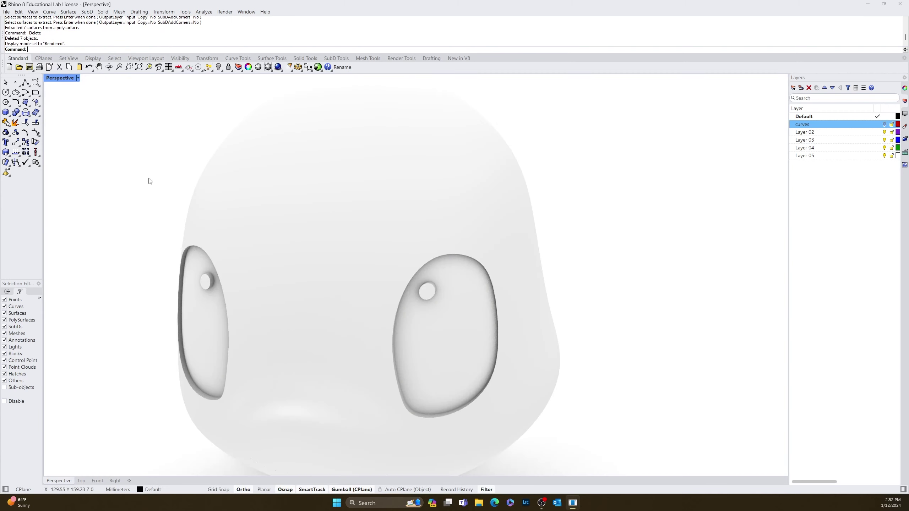
pyautogui.moveTo(148, 181); pyautogui.dragTo(165, 164, button='right')
pyautogui.scroll(8, 220, 203)
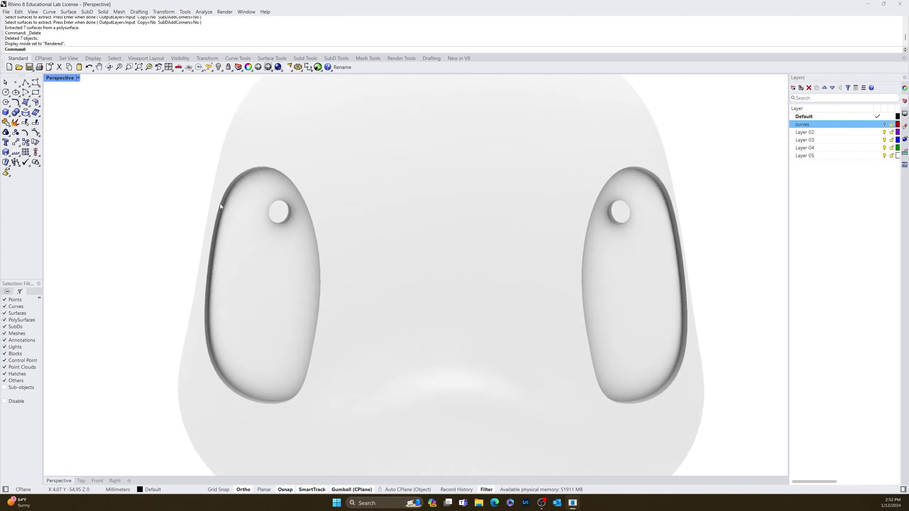
pyautogui.moveTo(232, 209); pyautogui.dragTo(260, 205, button='right')
pyautogui.scroll(-10, 260, 205)
pyautogui.moveTo(347, 219); pyautogui.dragTo(310, 239, button='right')
pyautogui.click(78, 78)
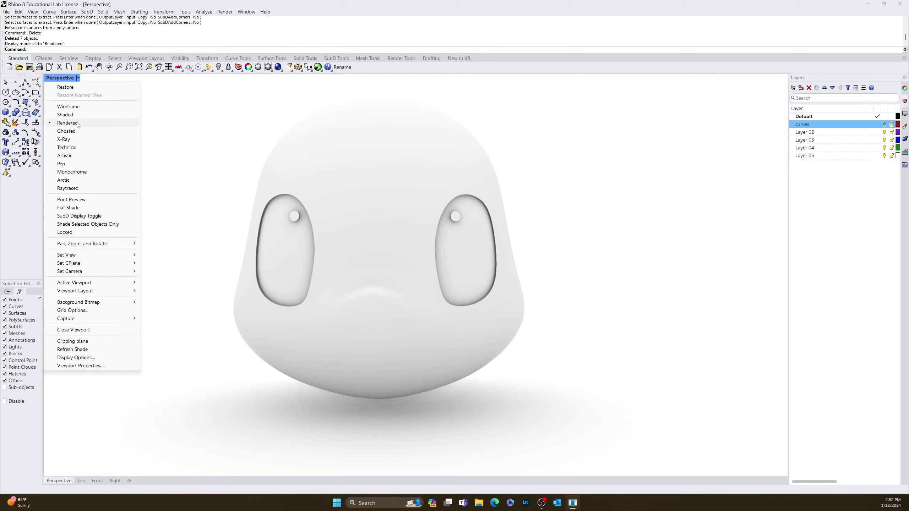
pyautogui.click(76, 115)
# Join the head, both recessed eye pieces and the two pupil surfaces into one polysurface
pyautogui.moveTo(330, 224); pyautogui.dragTo(284, 230, button='right')
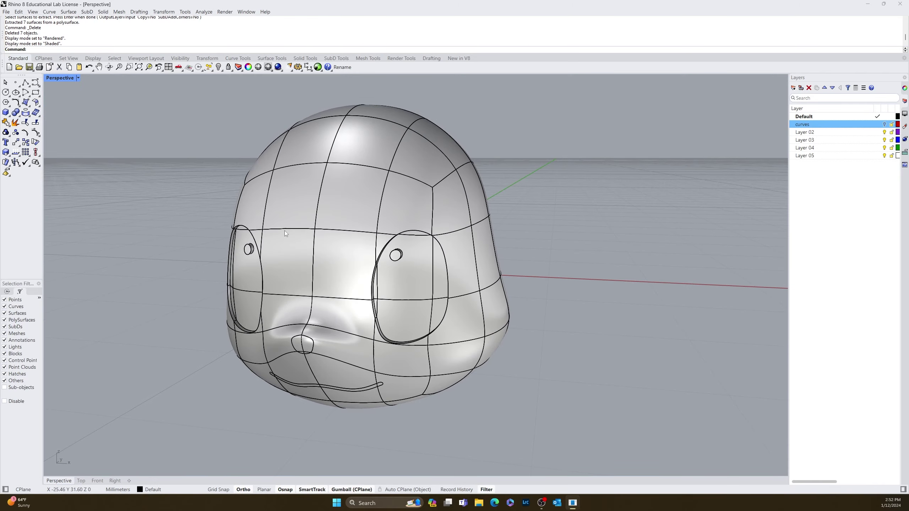
pyautogui.scroll(5, 220, 272)
pyautogui.scroll(-2, 198, 274)
pyautogui.click(201, 280)
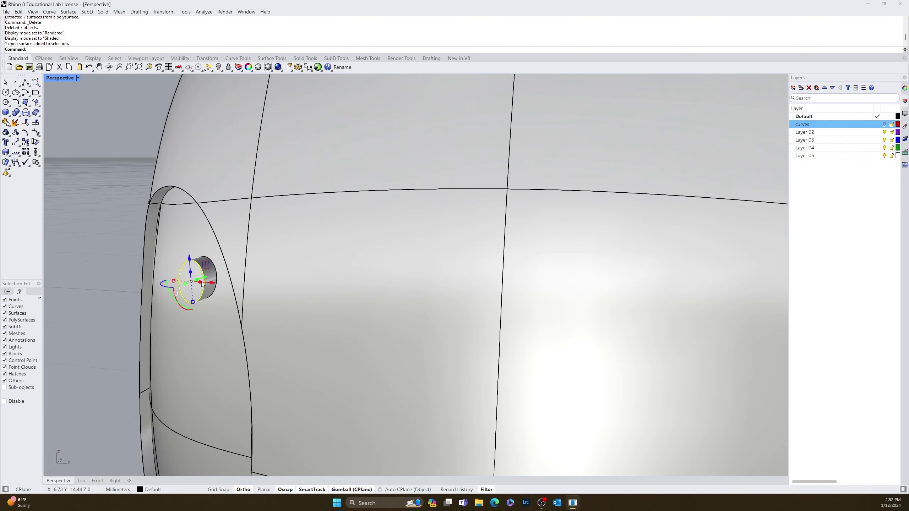
pyautogui.scroll(-5, 195, 283)
pyautogui.moveTo(476, 169); pyautogui.dragTo(139, 315)
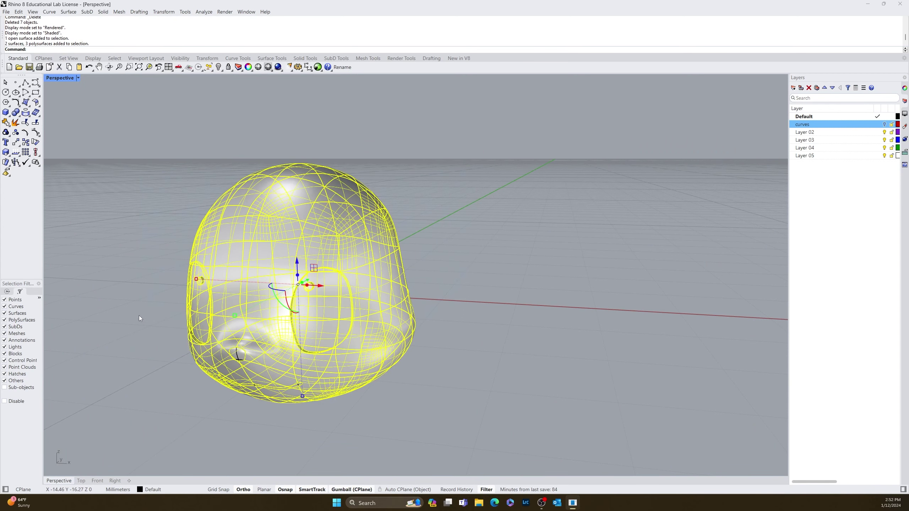
pyautogui.write('j')
pyautogui.press('Return')
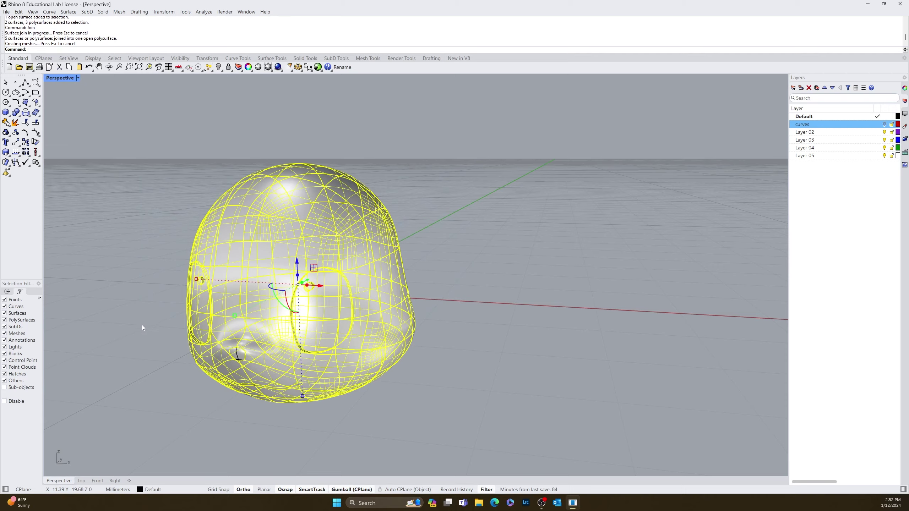
pyautogui.scroll(5, 218, 285)
pyautogui.scroll(-6, 246, 260)
pyautogui.scroll(3, 244, 296)
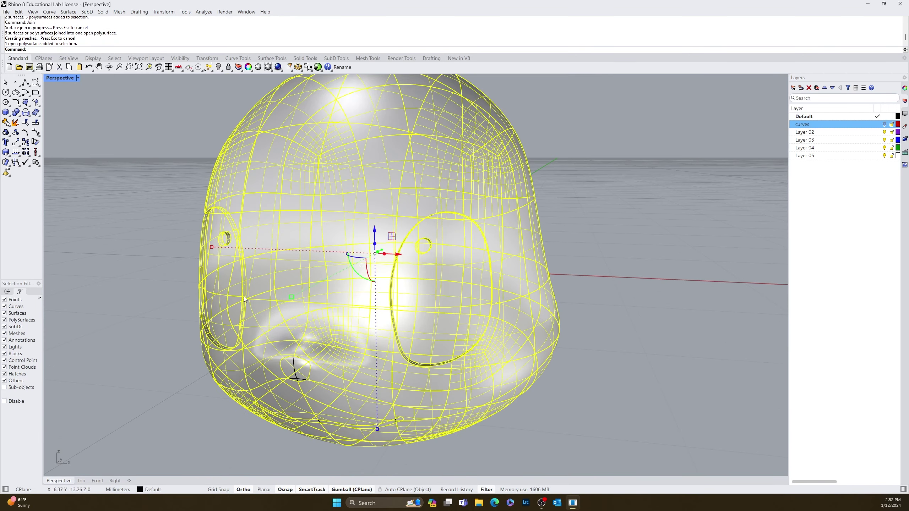
# Clear the selection and pick the pieces around the nose and mouth to check which are joined to the head
pyautogui.press('Escape')
pyautogui.click(297, 381)
pyautogui.press('Escape')
pyautogui.scroll(5, 298, 423)
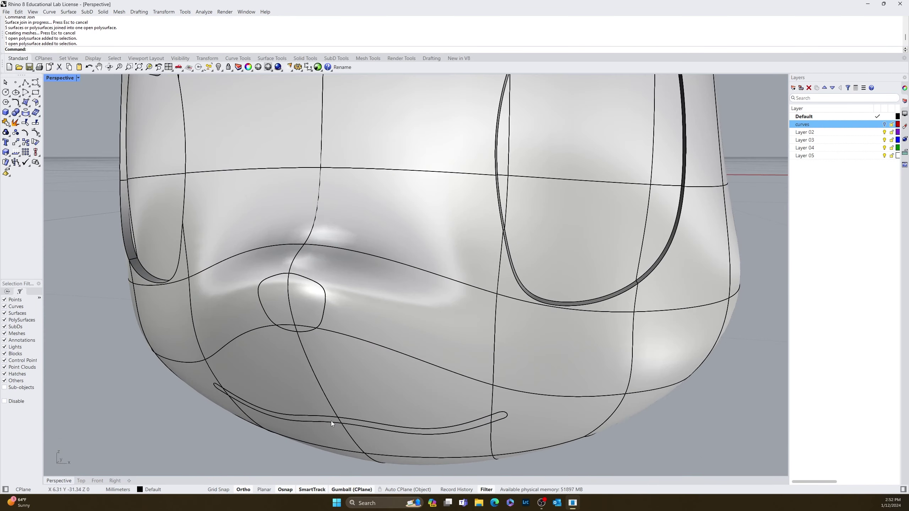
pyautogui.click(332, 418)
pyautogui.press('Escape')
pyautogui.click(336, 421)
pyautogui.press('Escape')
pyautogui.scroll(-5, 191, 353)
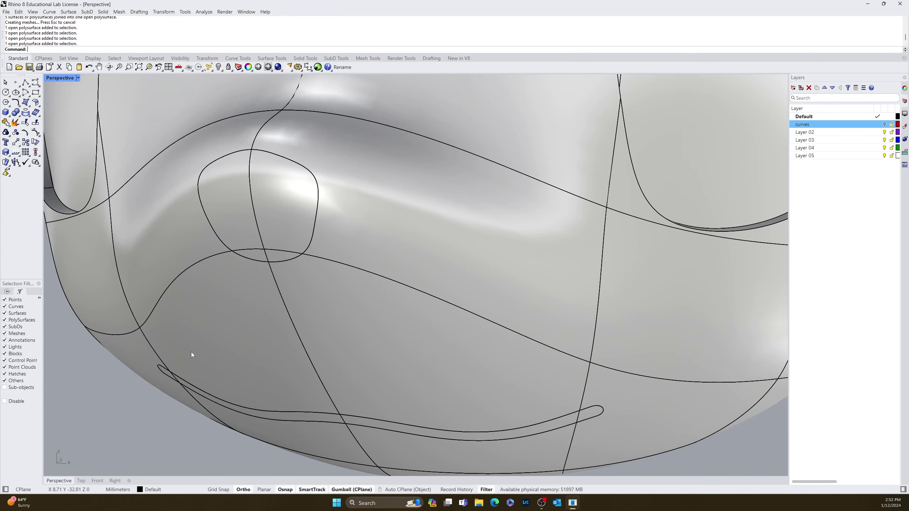
# Try joining the head with the separate nose and mouth polysurfaces
pyautogui.scroll(8, 199, 307)
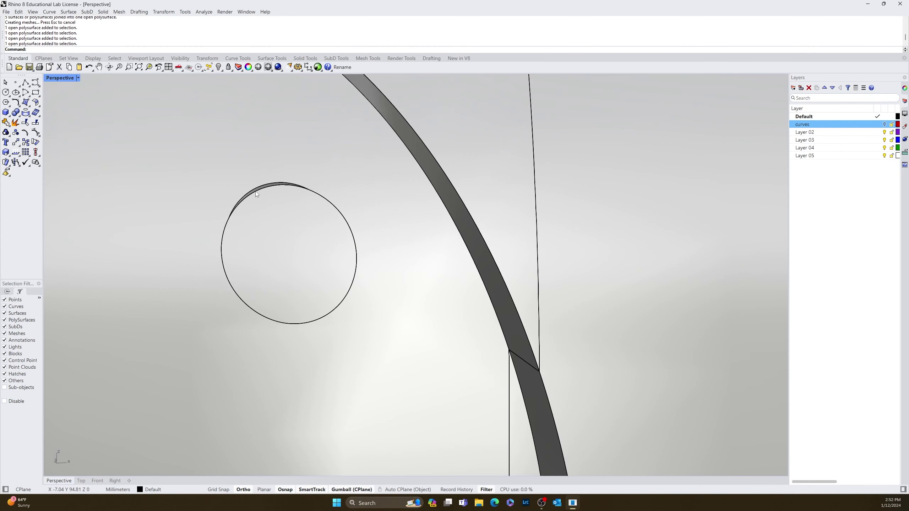
pyautogui.scroll(-9, 298, 247)
pyautogui.moveTo(483, 124); pyautogui.dragTo(198, 394)
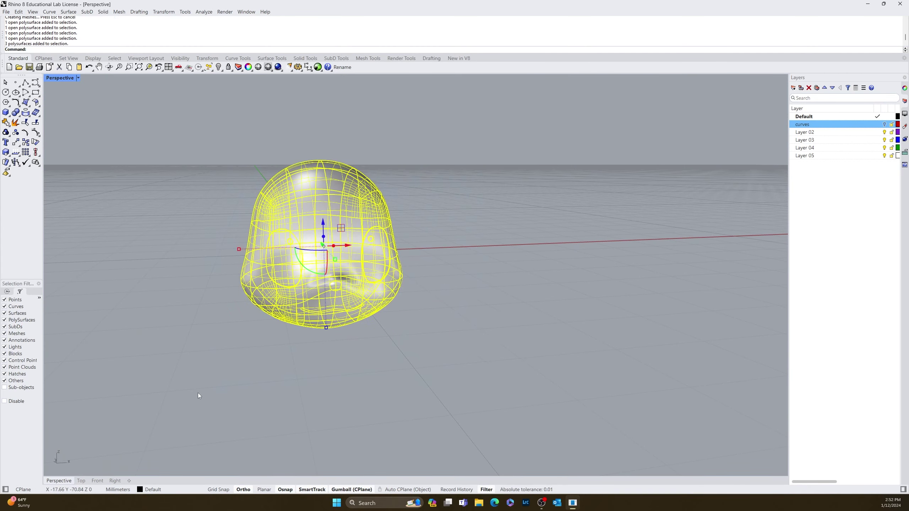
pyautogui.write('Join')
pyautogui.press('Return')
# Select individual mouth surfaces to check how they belong to the head, undo the last join and clear the selection
pyautogui.scroll(8, 250, 358)
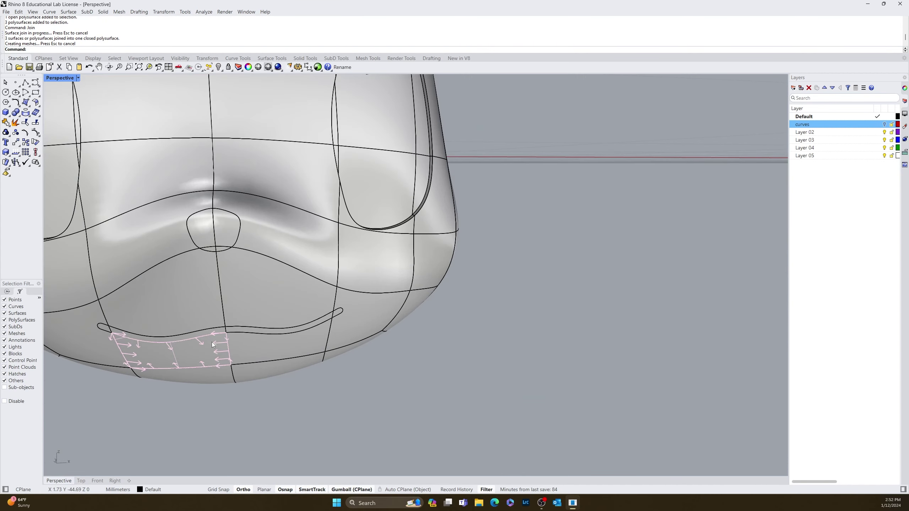
pyautogui.scroll(5, 212, 340)
pyautogui.scroll(-4, 223, 348)
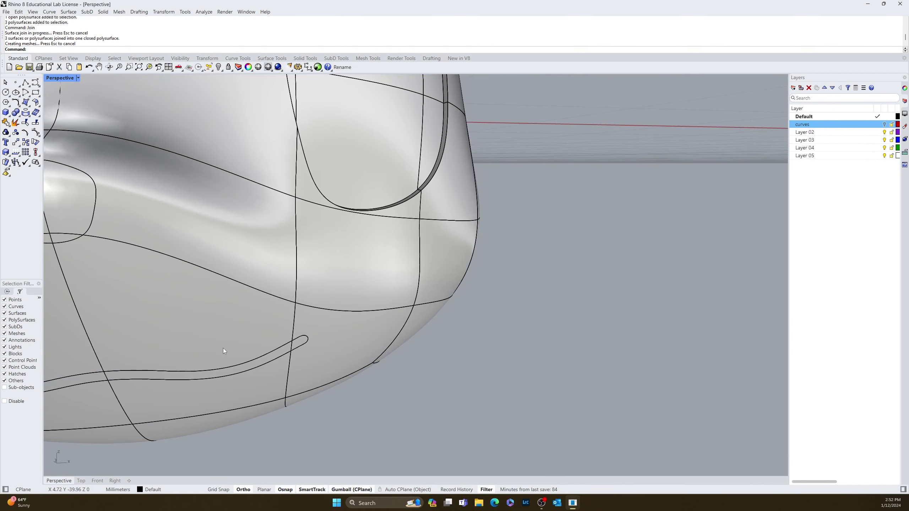
pyautogui.click(240, 369)
pyautogui.keyDown('shift'); pyautogui.click(301, 344); pyautogui.keyUp('shift')
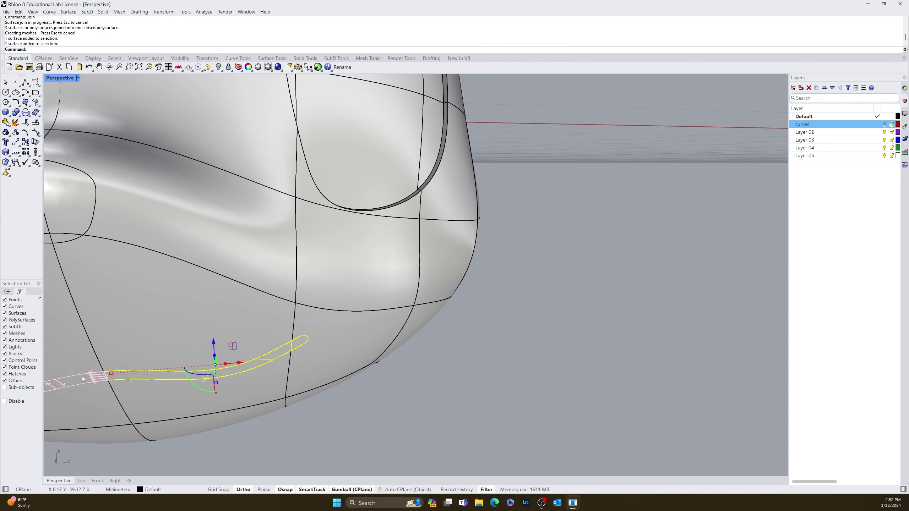
pyautogui.press('Escape')
pyautogui.hotkey('ctrl', 'z')
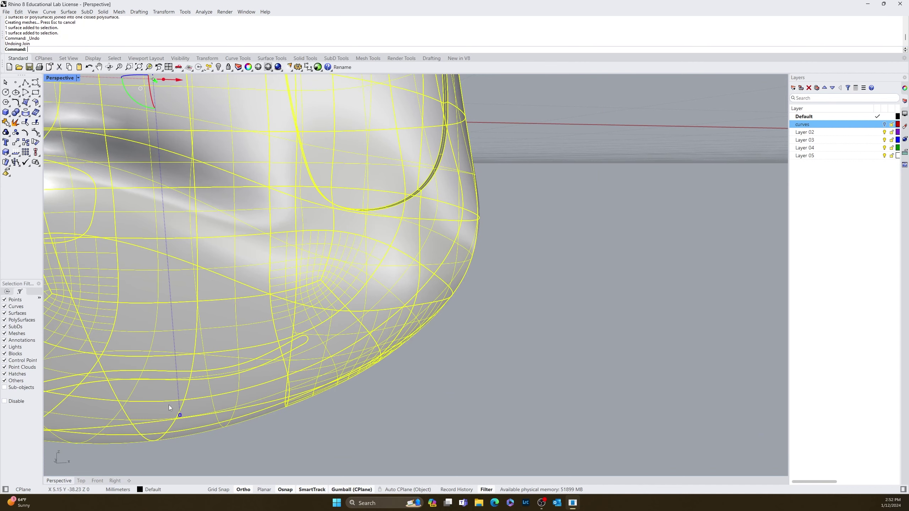
pyautogui.press('Escape')
pyautogui.click(215, 371)
pyautogui.press('Escape')
pyautogui.scroll(-12, 236, 390)
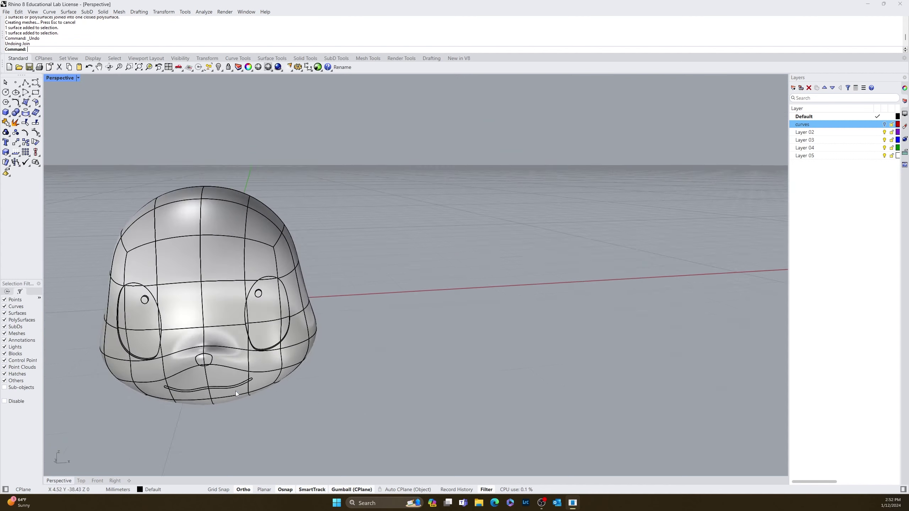
# Select the front faces of both pupils and extrude them slightly back into the head along the Y axis
pyautogui.moveTo(236, 390); pyautogui.dragTo(247, 371, button='right')
pyautogui.scroll(13, 234, 328)
pyautogui.click(249, 281)
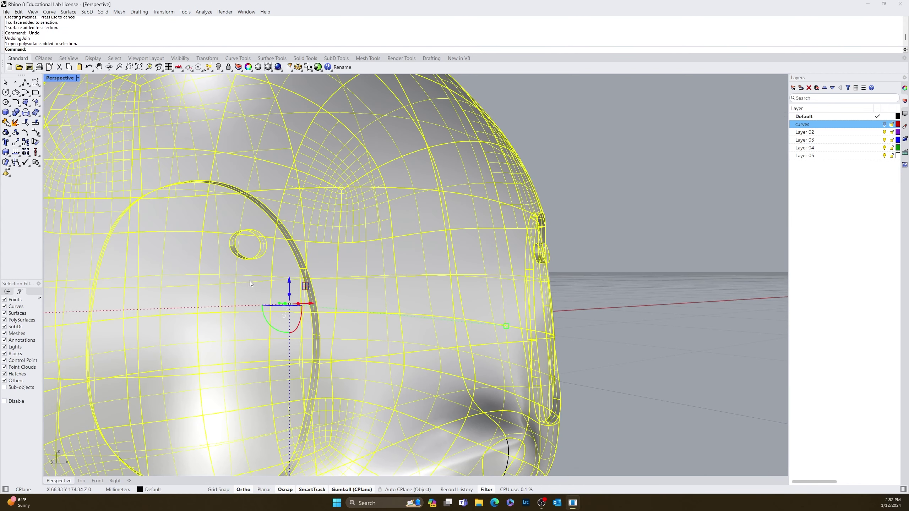
pyautogui.press('Escape')
pyautogui.scroll(8, 249, 249)
pyautogui.scroll(-8, 249, 251)
pyautogui.click(249, 251)
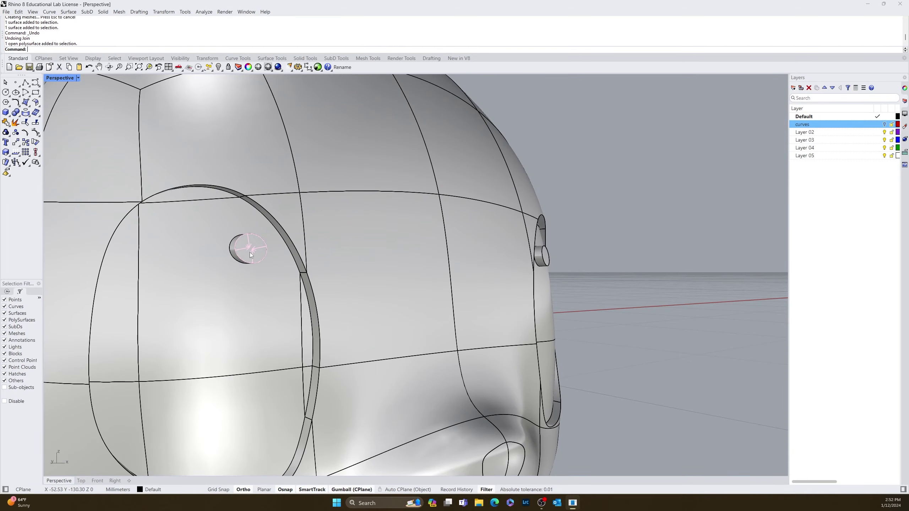
pyautogui.moveTo(515, 238); pyautogui.dragTo(151, 342, button='right')
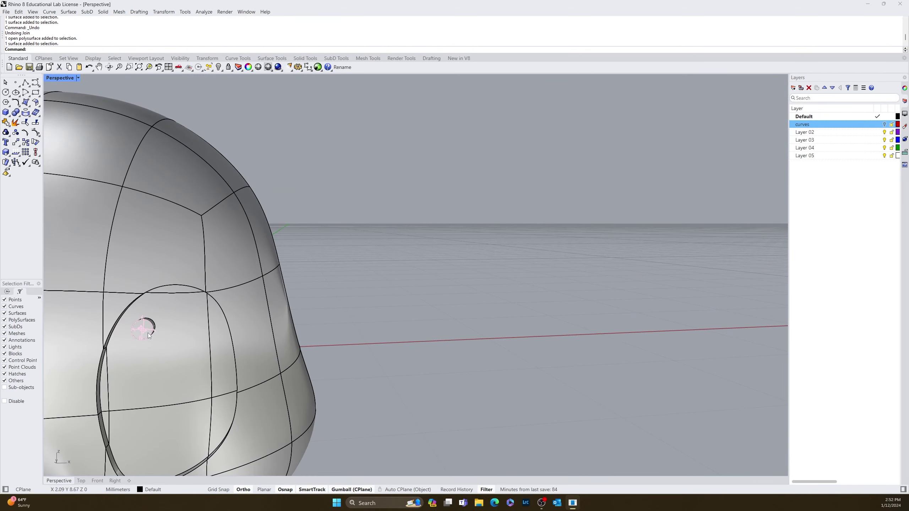
pyautogui.click(145, 333)
pyautogui.scroll(-5, 77, 360)
pyautogui.moveTo(76, 360); pyautogui.dragTo(243, 393, button='right')
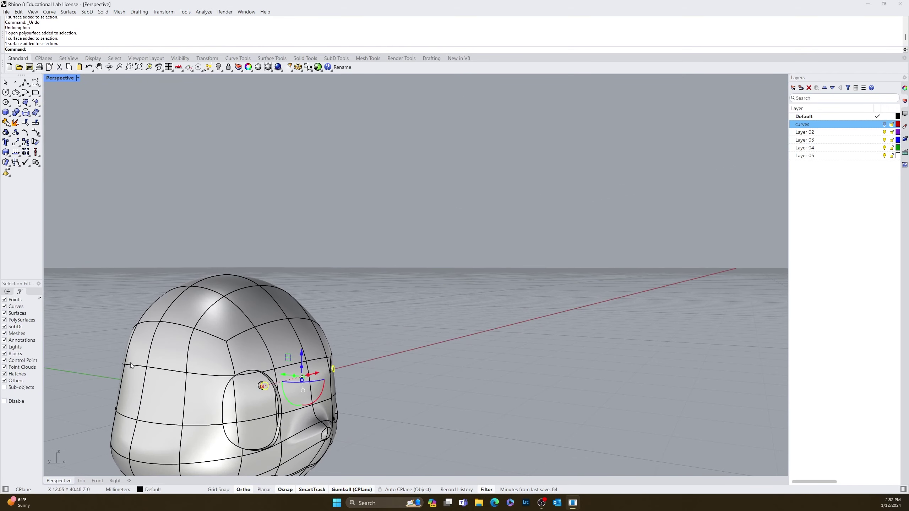
pyautogui.scroll(8, 249, 395)
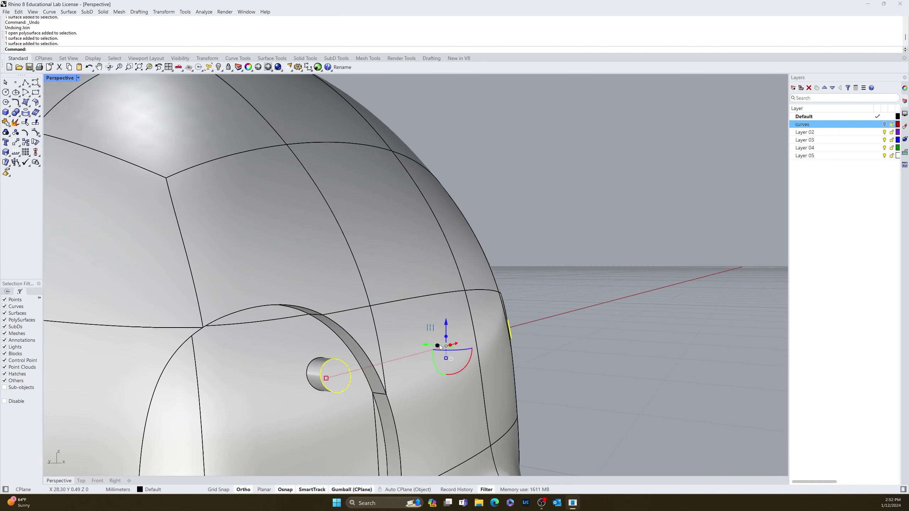
pyautogui.click(438, 346)
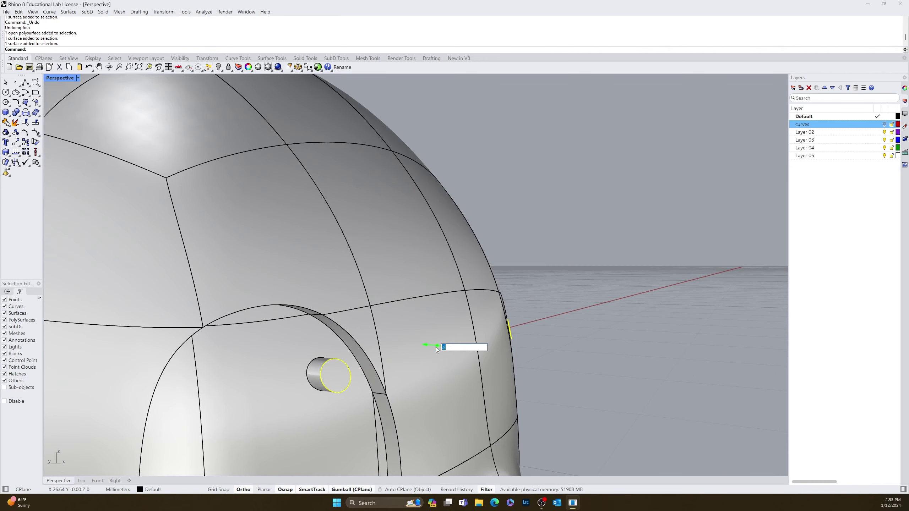
pyautogui.write('.2')
pyautogui.press('Return')
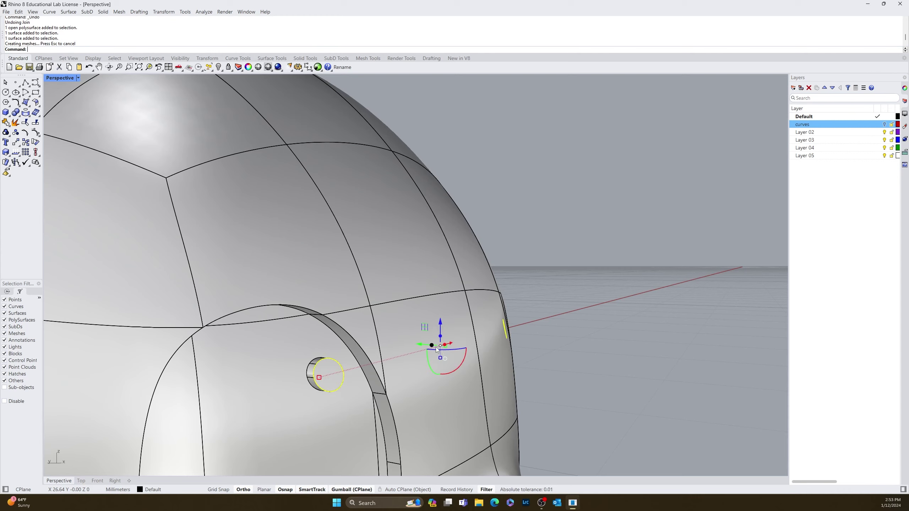
# Undo the last pupil adjustment and try pushing both pupils' front faces back 0.5 mm along the Y axis
pyautogui.hotkey('ctrl', 'z')
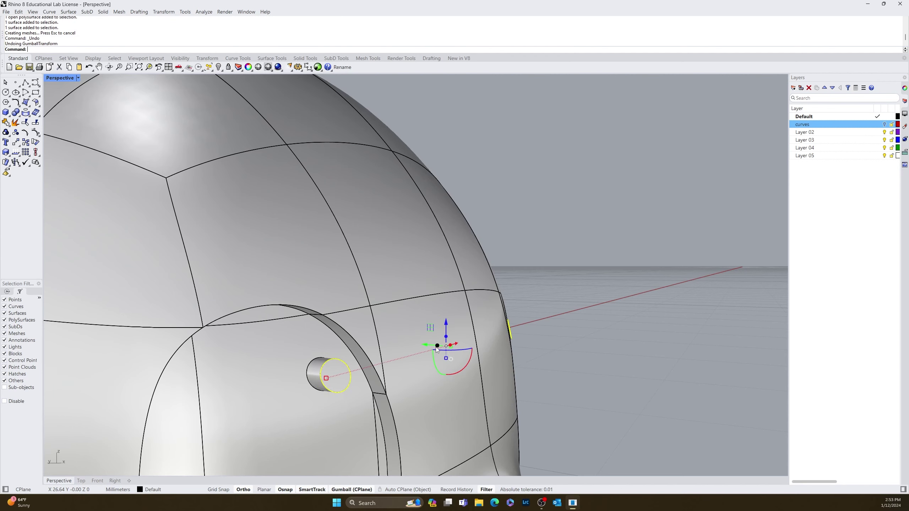
pyautogui.click(437, 346)
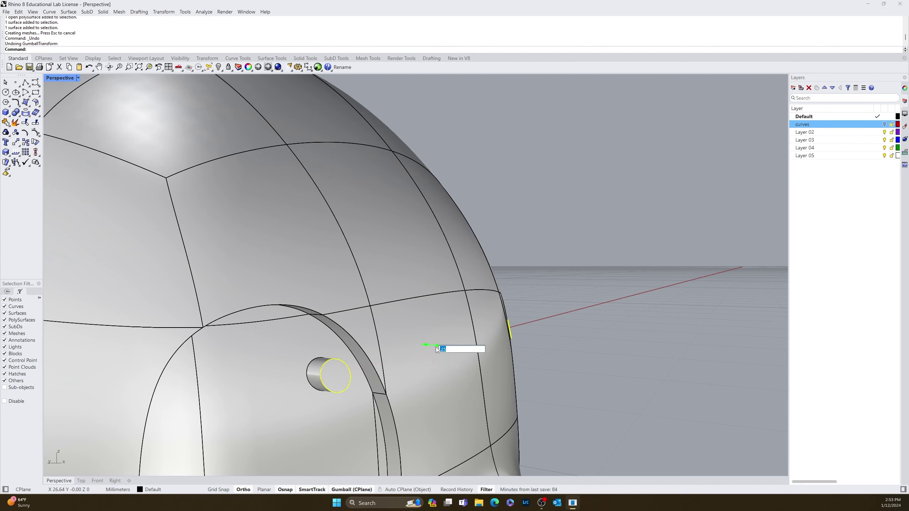
pyautogui.write('.5')
pyautogui.press('Return')
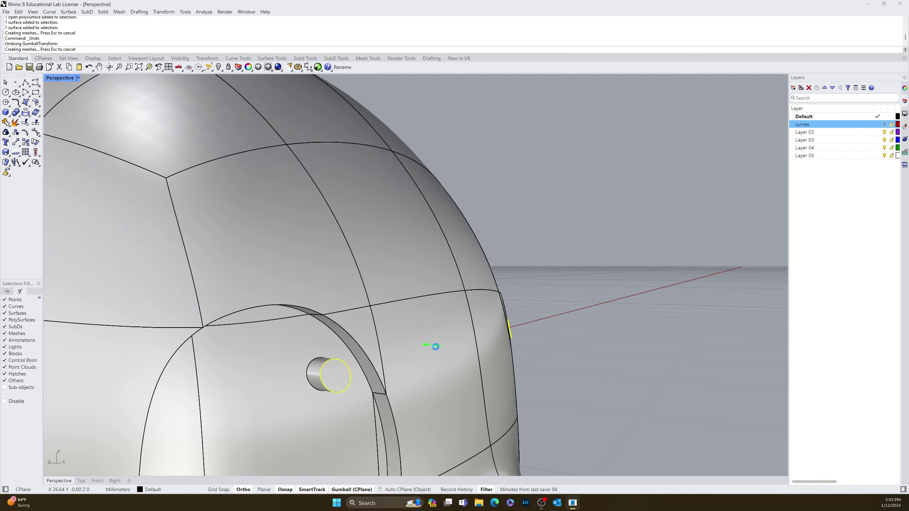
pyautogui.scroll(-8, 592, 372)
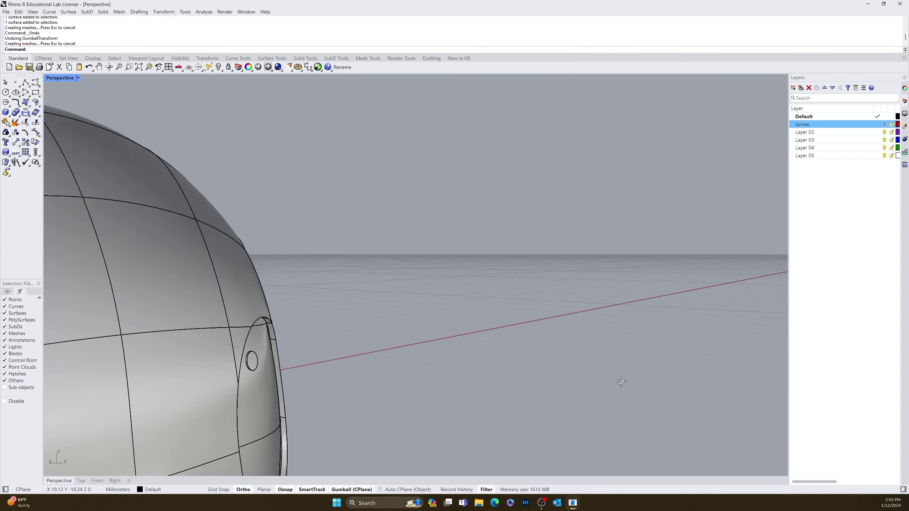
pyautogui.scroll(5, 331, 390)
pyautogui.moveTo(438, 367); pyautogui.dragTo(390, 376, button='right')
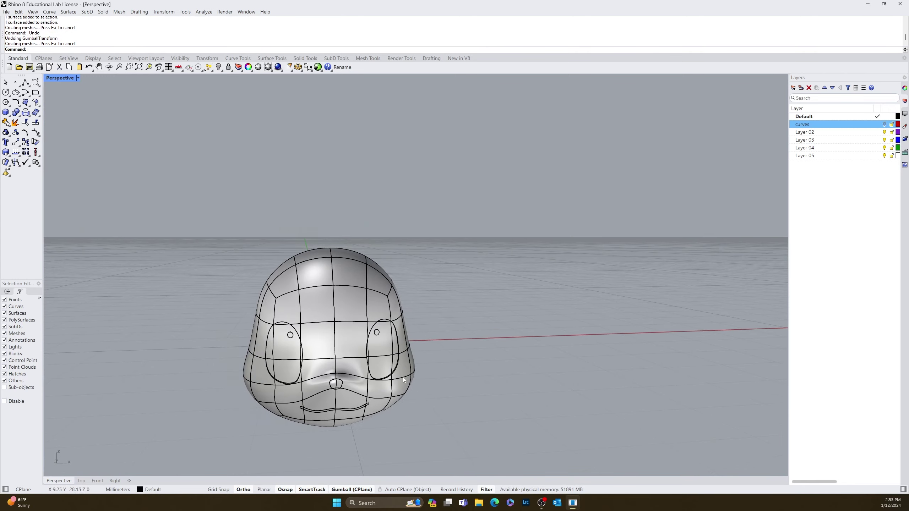
pyautogui.scroll(7, 389, 377)
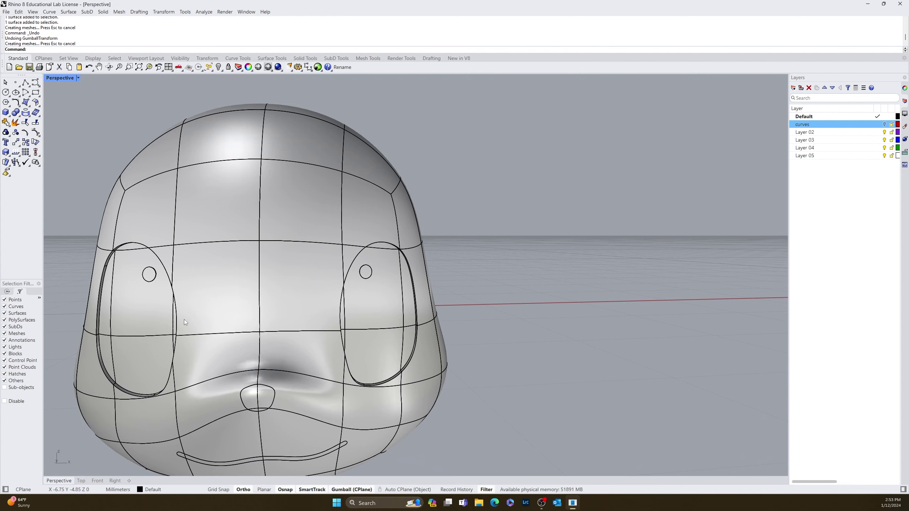
pyautogui.moveTo(229, 333); pyautogui.dragTo(464, 316, button='right')
pyautogui.hotkey('ctrl', 'z')
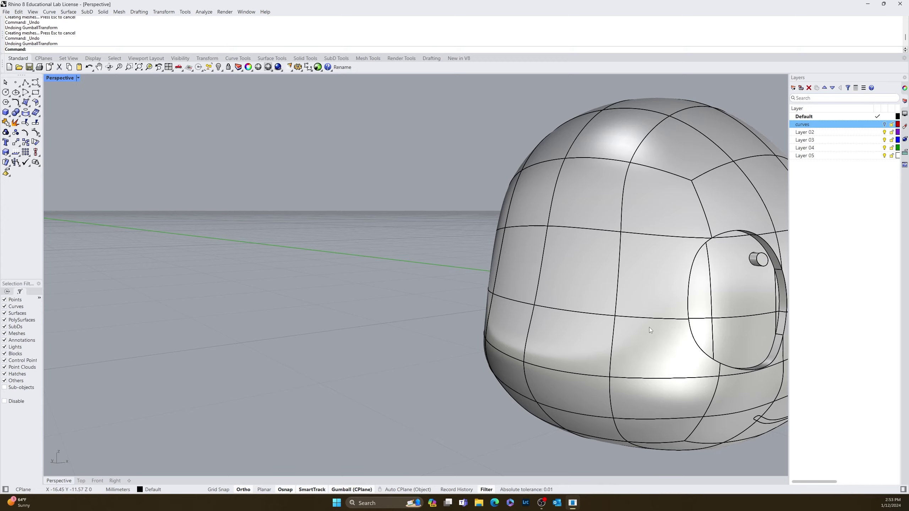
# Reselect the front faces of both pupils and push them back toward the eye surfaces along the Y axis
pyautogui.moveTo(649, 329); pyautogui.dragTo(533, 370, button='right')
pyautogui.click(469, 375)
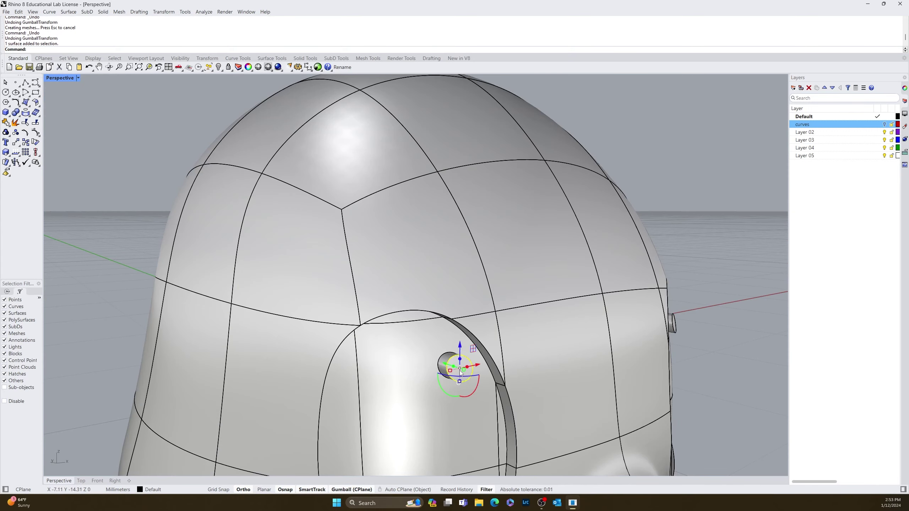
pyautogui.moveTo(621, 369); pyautogui.dragTo(582, 375, button='right')
pyautogui.click(353, 352)
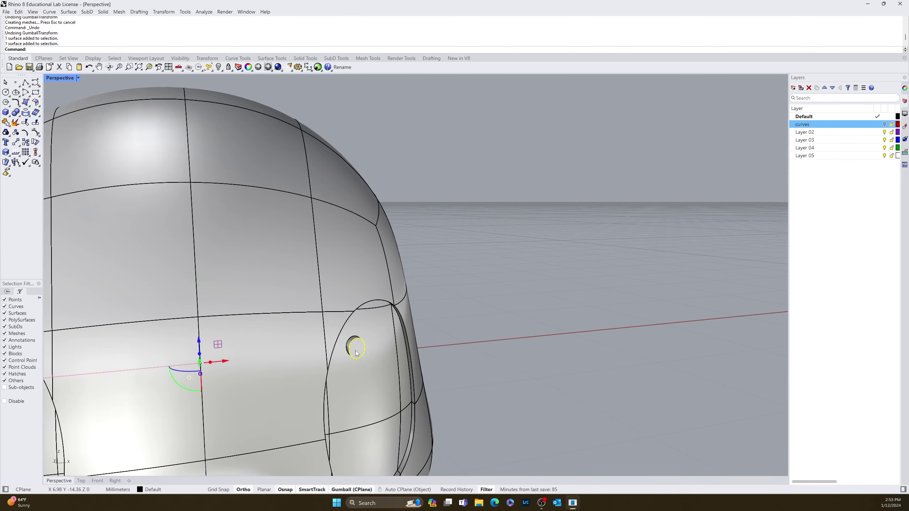
pyautogui.moveTo(353, 352); pyautogui.dragTo(642, 325, button='right')
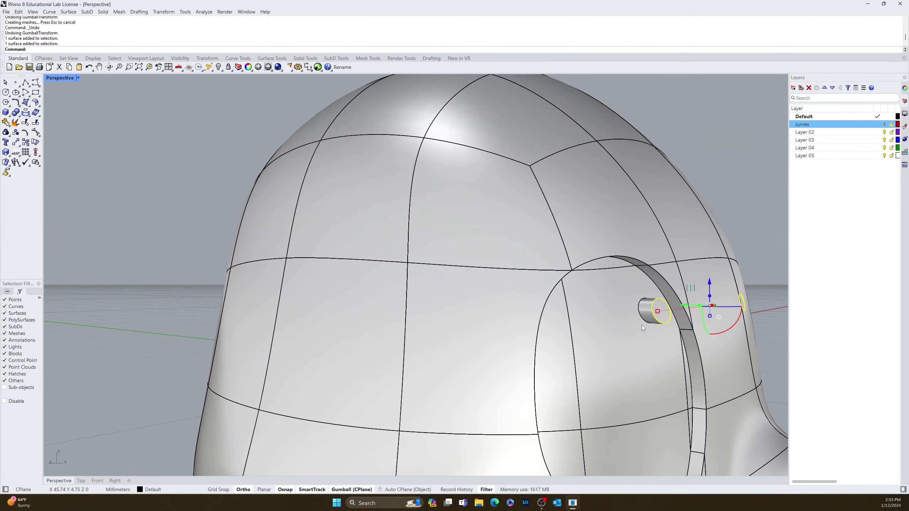
pyautogui.moveTo(700, 305); pyautogui.dragTo(699, 306)
pyautogui.press('Escape')
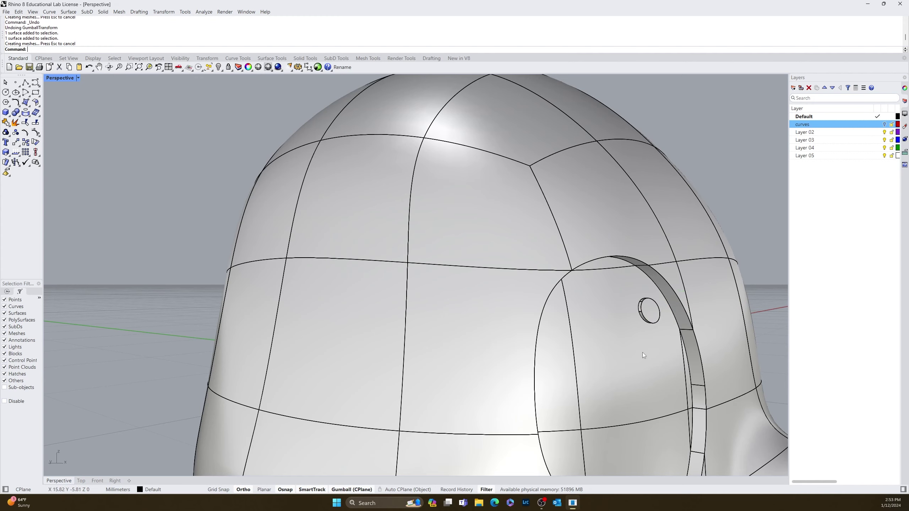
# Preview the head in Rendered display mode to examine the recessed eyes and pupils, and return to Shaded mode
pyautogui.moveTo(642, 352); pyautogui.dragTo(450, 345, button='right')
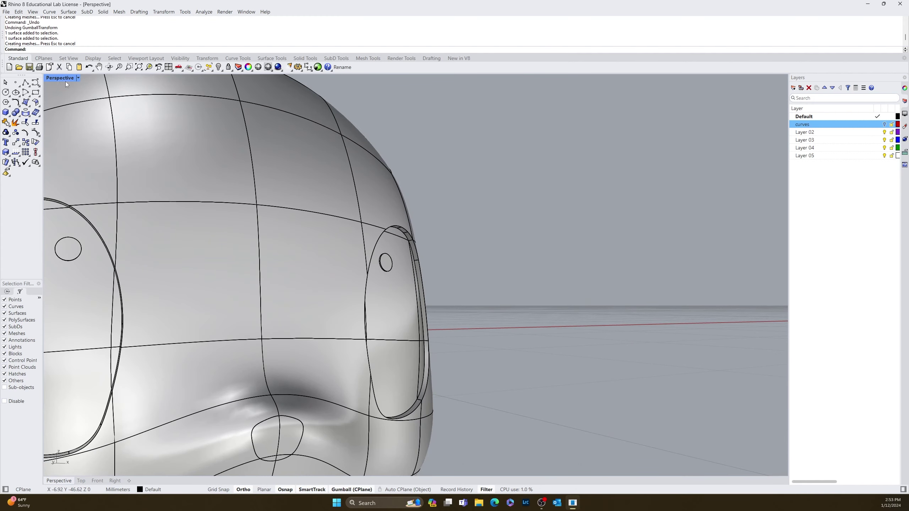
pyautogui.click(78, 77)
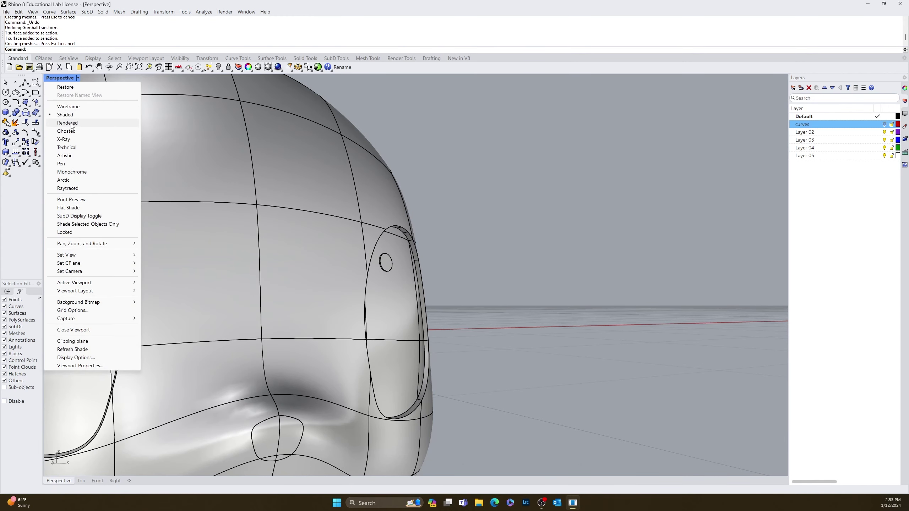
pyautogui.click(67, 122)
pyautogui.scroll(-5, 223, 216)
pyautogui.moveTo(223, 216); pyautogui.dragTo(279, 272, button='right')
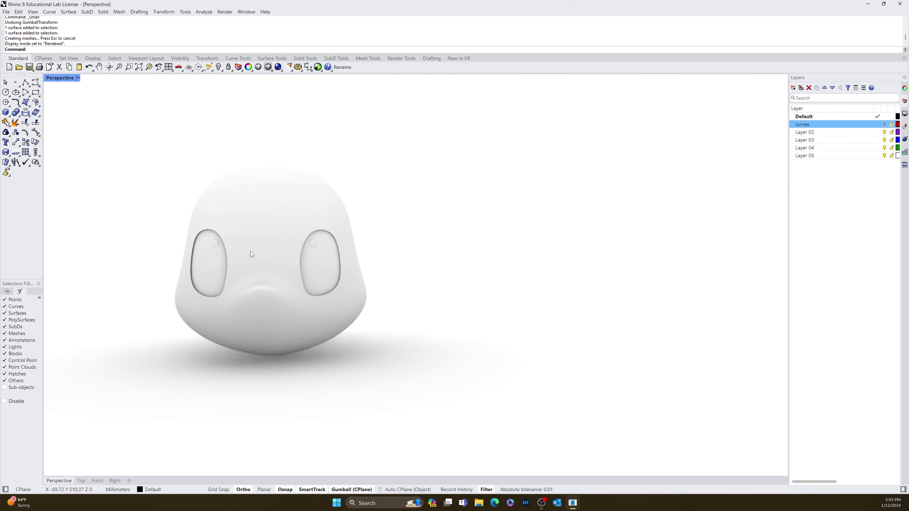
pyautogui.scroll(5, 232, 278)
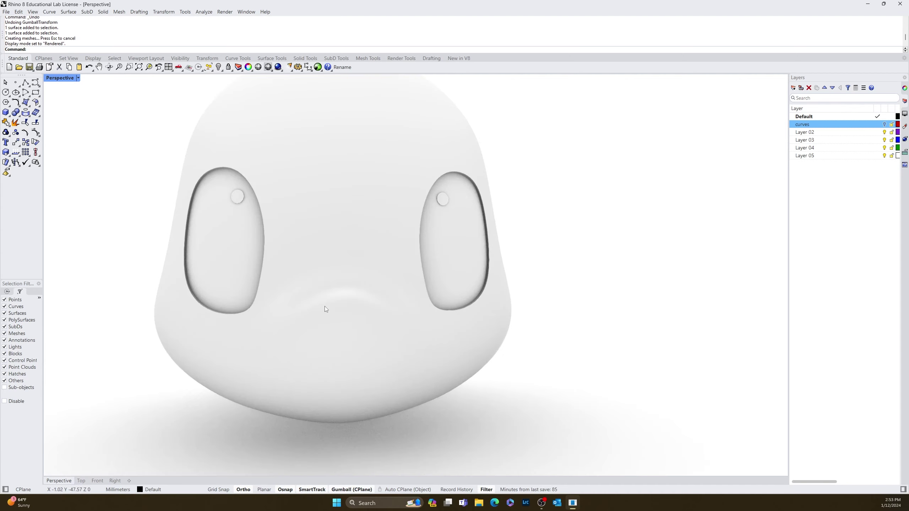
pyautogui.click(78, 78)
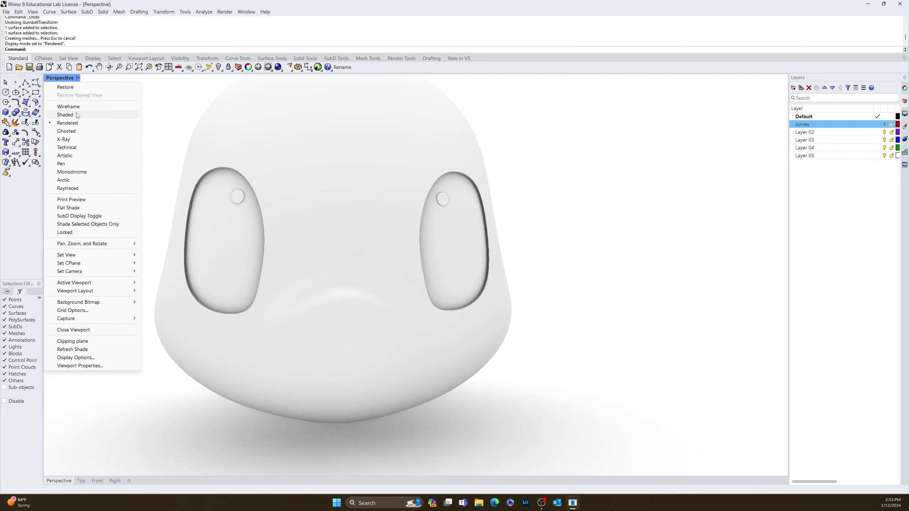
pyautogui.click(70, 114)
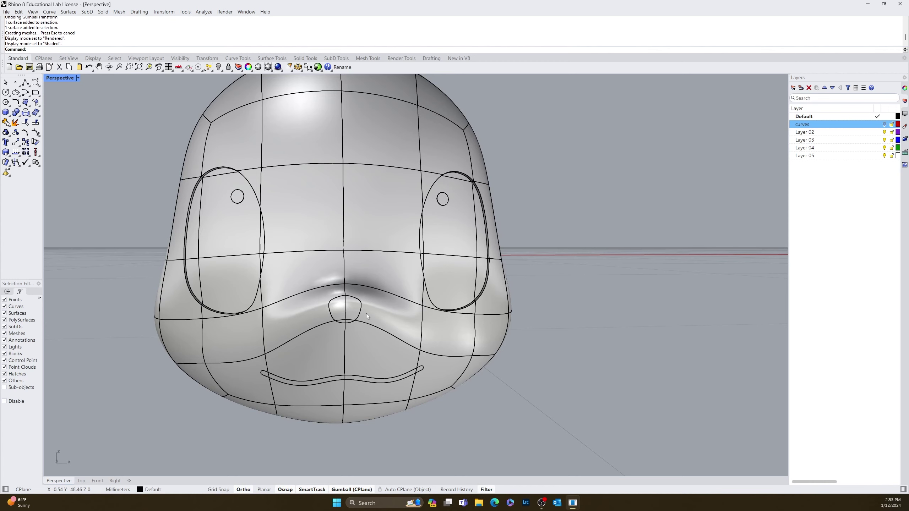
# Select the nose polysurface and extrude it slightly outward from the face along the Y axis
pyautogui.click(340, 311)
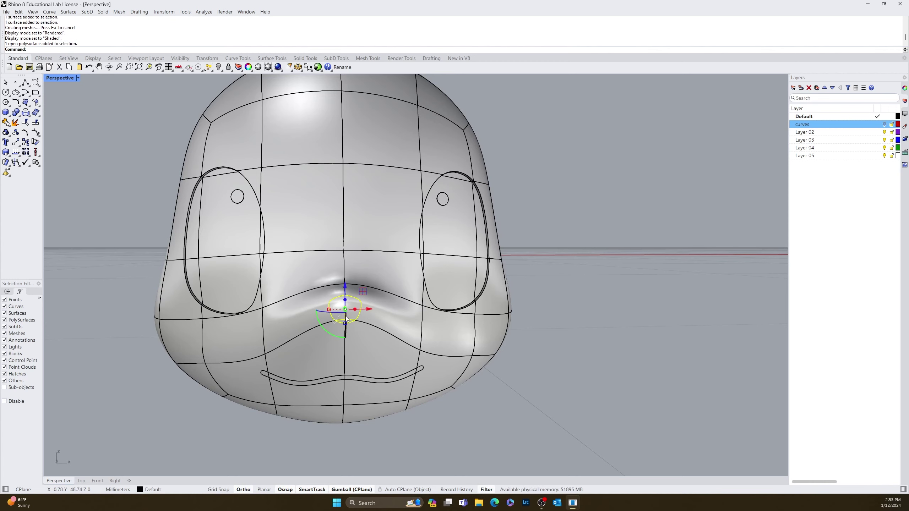
pyautogui.moveTo(345, 315); pyautogui.dragTo(423, 296, button='right')
pyautogui.scroll(7, 493, 260)
pyautogui.moveTo(493, 261); pyautogui.dragTo(431, 295, button='right')
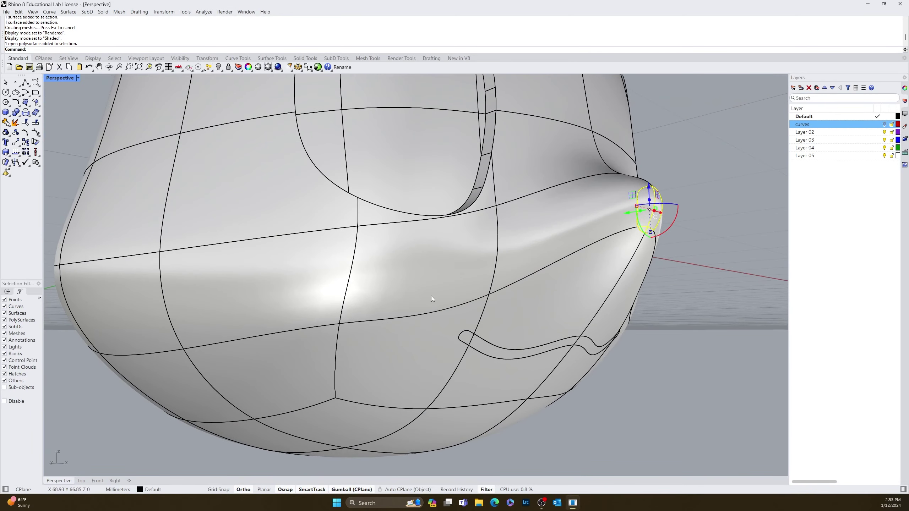
pyautogui.click(643, 212)
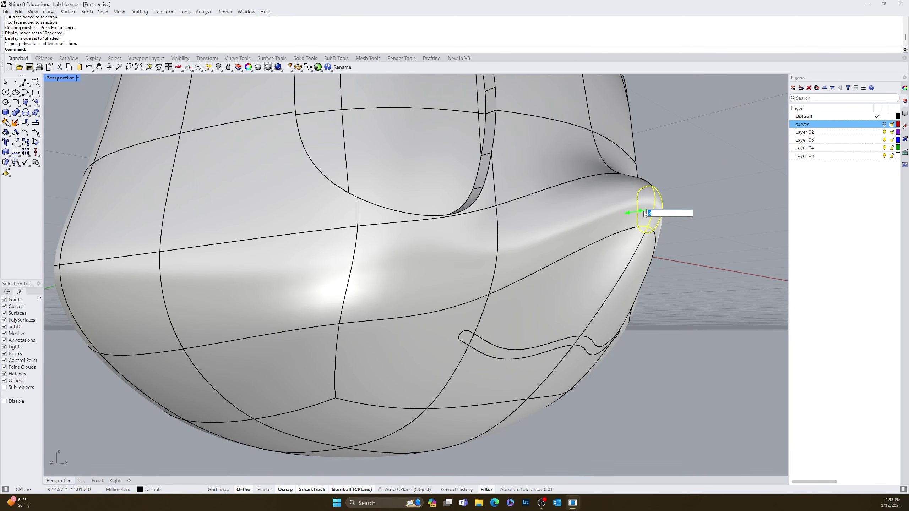
pyautogui.press('Return')
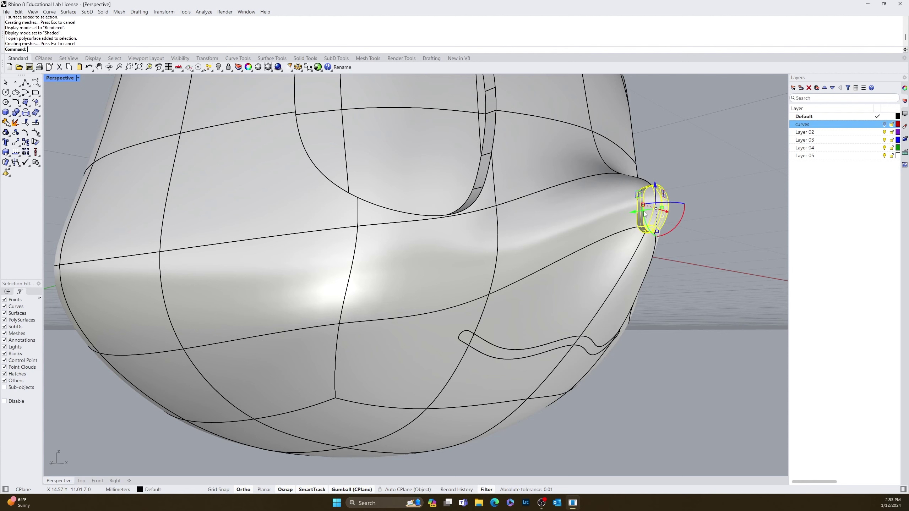
pyautogui.click(700, 322)
# Extrude the mouth polysurface into the head along the Y axis and select the result to check it
pyautogui.moveTo(687, 310); pyautogui.dragTo(682, 307, button='right')
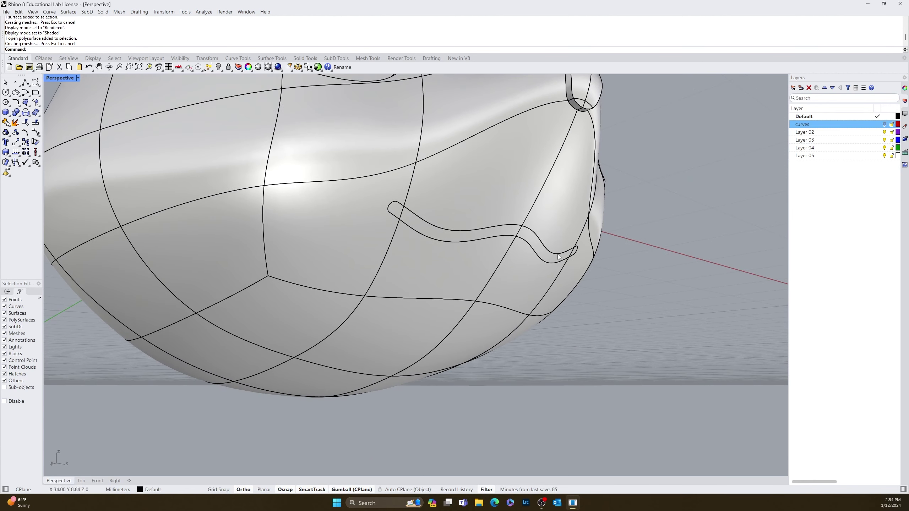
pyautogui.click(528, 243)
pyautogui.click(556, 260)
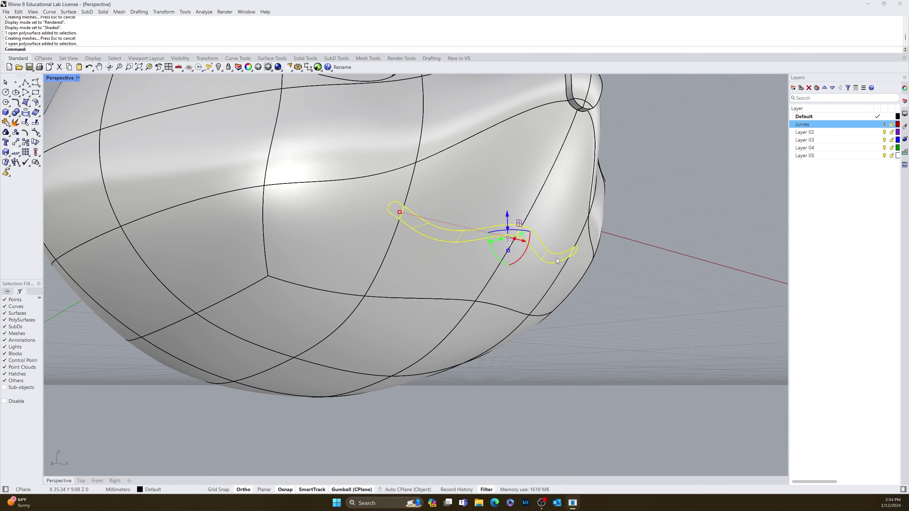
pyautogui.click(502, 239)
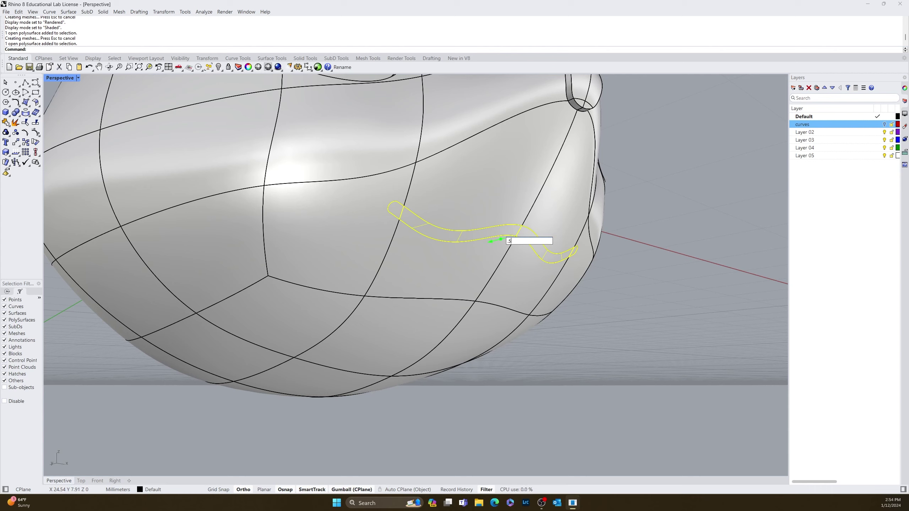
pyautogui.press('Return')
pyautogui.press('Escape')
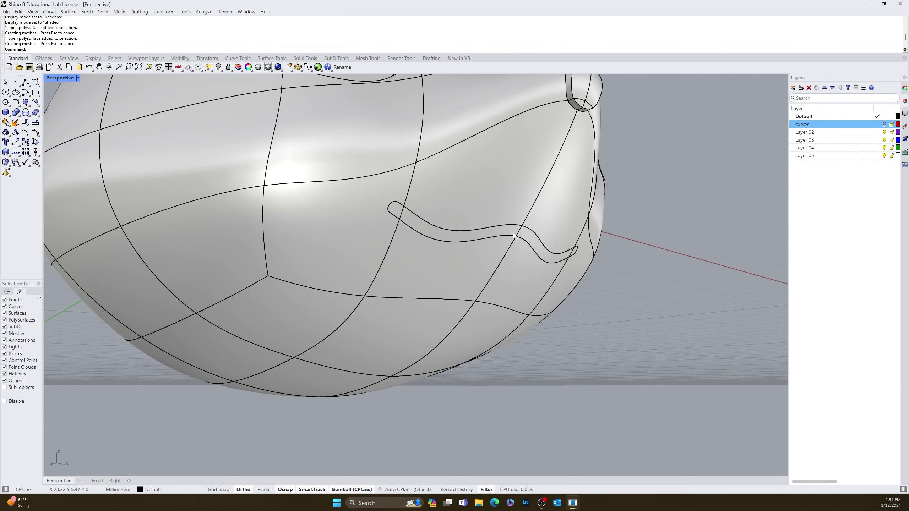
pyautogui.click(499, 226)
pyautogui.press('Escape')
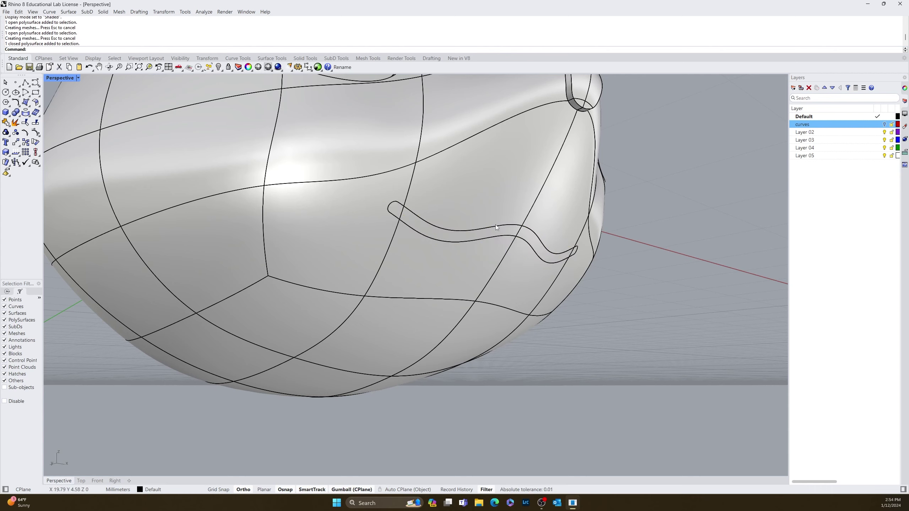
# Extract the four front surfaces of the mouth solid with ExtractSrf and delete them to open the mouth groove
pyautogui.write('ExtractSrf')
pyautogui.press('Return')
pyautogui.click(420, 226)
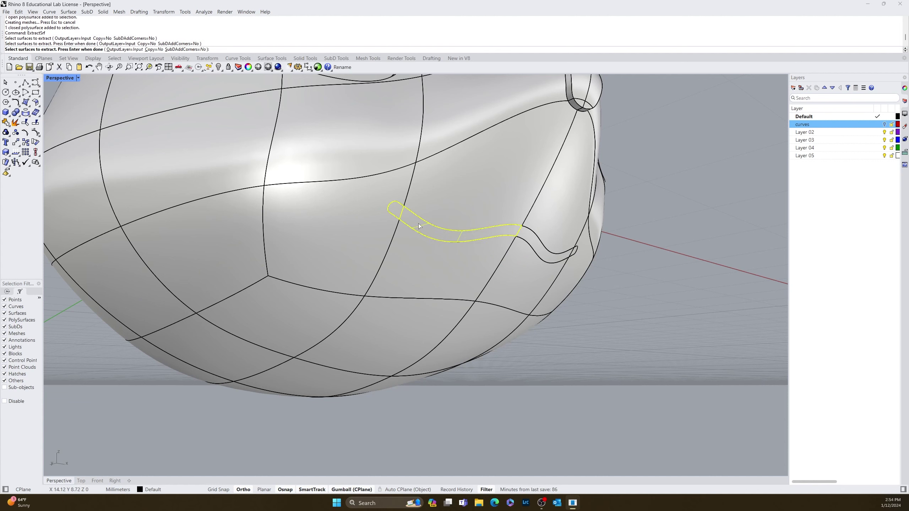
pyautogui.click(573, 254)
pyautogui.click(575, 251)
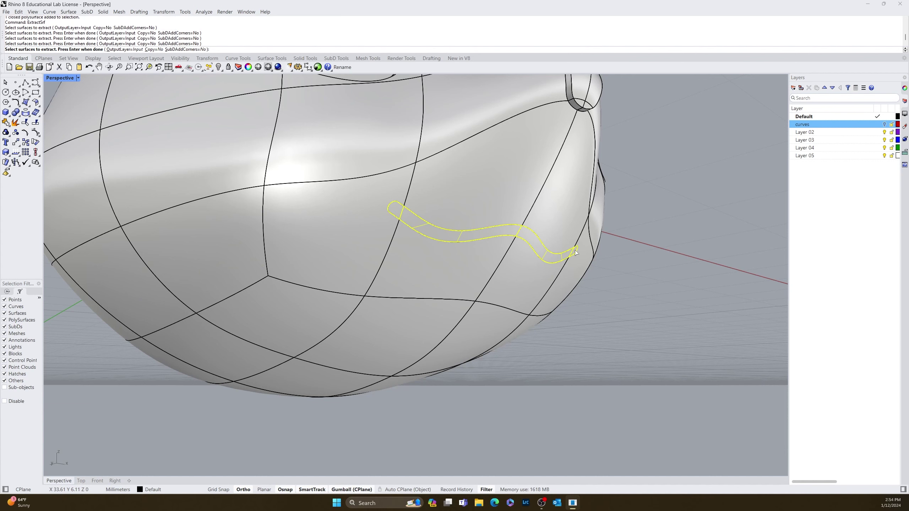
pyautogui.press('Return')
pyautogui.press('Delete')
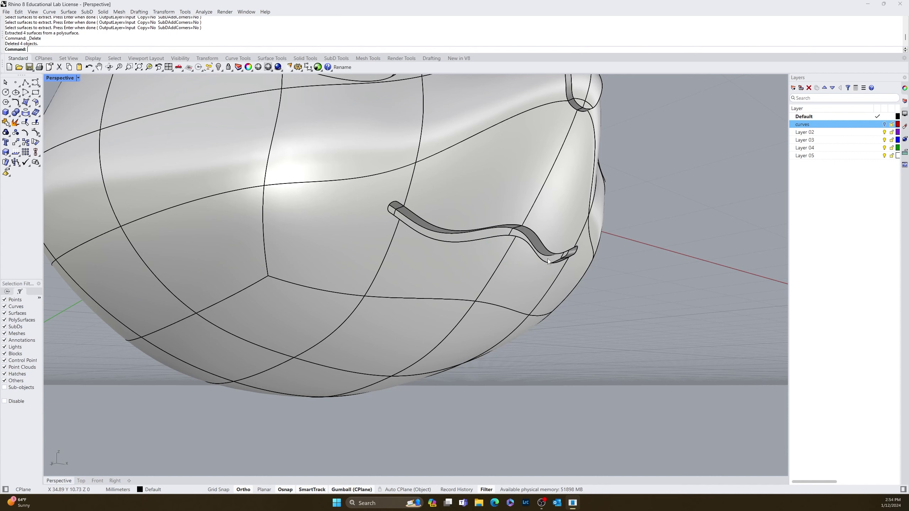
# Select the head, mouth and nose polysurfaces together and join them
pyautogui.scroll(-10, 547, 259)
pyautogui.moveTo(544, 233); pyautogui.dragTo(543, 241, button='right')
pyautogui.moveTo(563, 129); pyautogui.dragTo(295, 326)
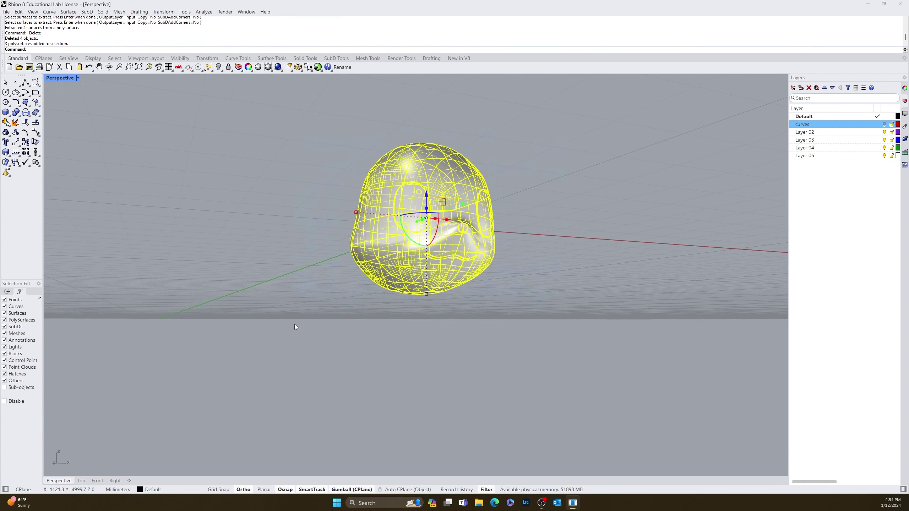
pyautogui.write('join')
pyautogui.press('Return')
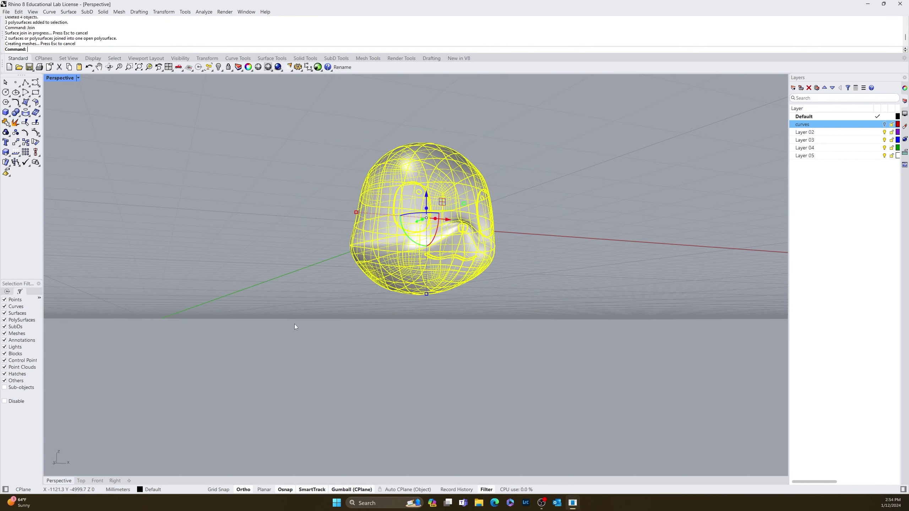
# Delete the joined head polysurface so that only the nose remains
pyautogui.moveTo(428, 257); pyautogui.dragTo(609, 238, button='right')
pyautogui.click(387, 247)
pyautogui.press('Delete')
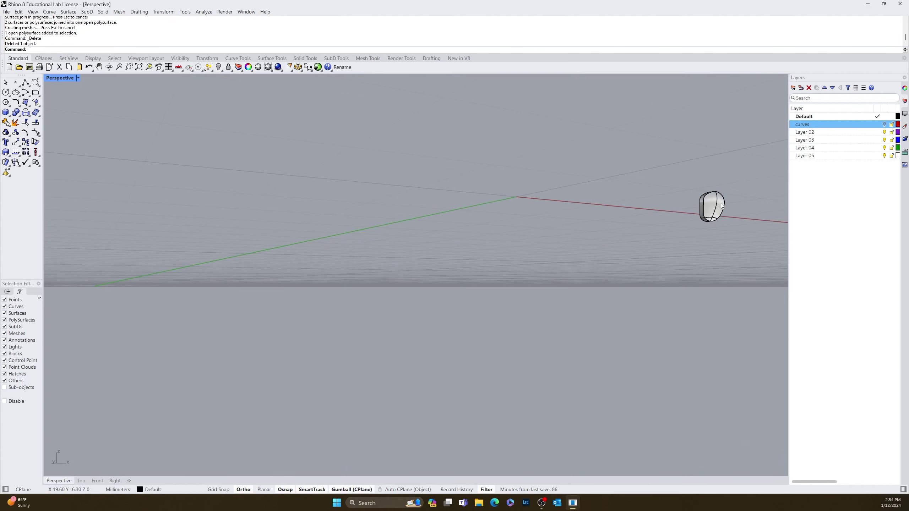
# Select the nose solid and zoom to it to examine its shape
pyautogui.click(711, 209)
pyautogui.write('Z')
pyautogui.press('Return')
pyautogui.press('Return')
pyautogui.write('S')
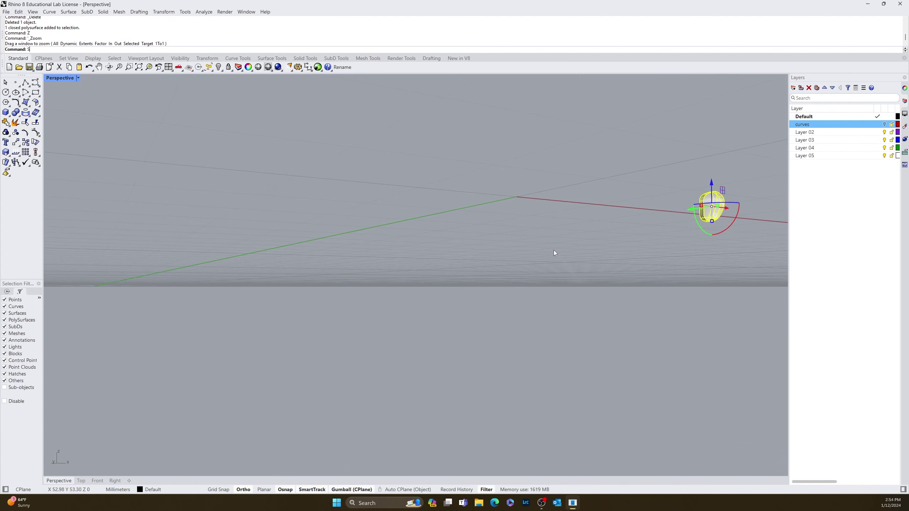
pyautogui.press('Return')
pyautogui.moveTo(553, 250); pyautogui.dragTo(507, 282, button='right')
pyautogui.write('Z')
pyautogui.press('Return')
pyautogui.write('s')
pyautogui.press('Return')
pyautogui.click(274, 336)
pyautogui.moveTo(270, 338); pyautogui.dragTo(411, 328, button='right')
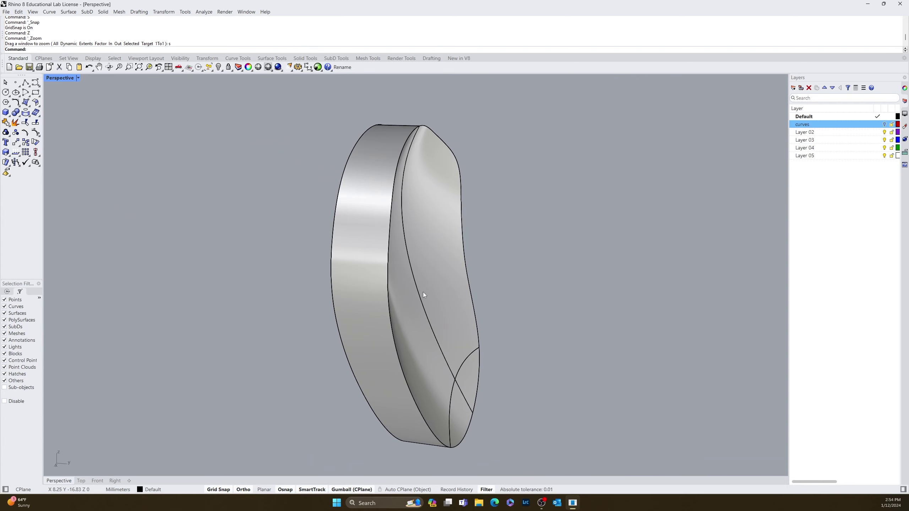
# Extract the four front surfaces of the isolated nose solid with ExtractSrf and delete them
pyautogui.moveTo(423, 292); pyautogui.dragTo(379, 299, button='right')
pyautogui.write('ExtractSrf')
pyautogui.press('Return')
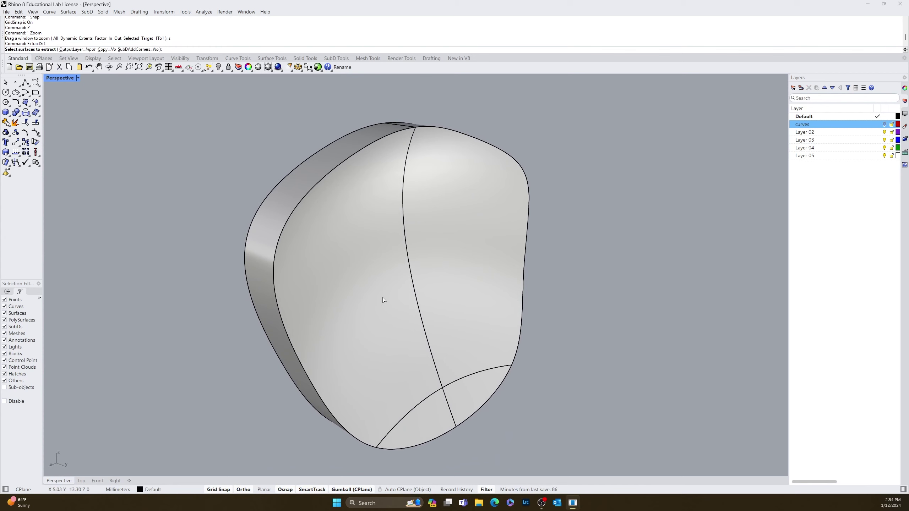
pyautogui.click(377, 303)
pyautogui.click(464, 259)
pyautogui.click(451, 398)
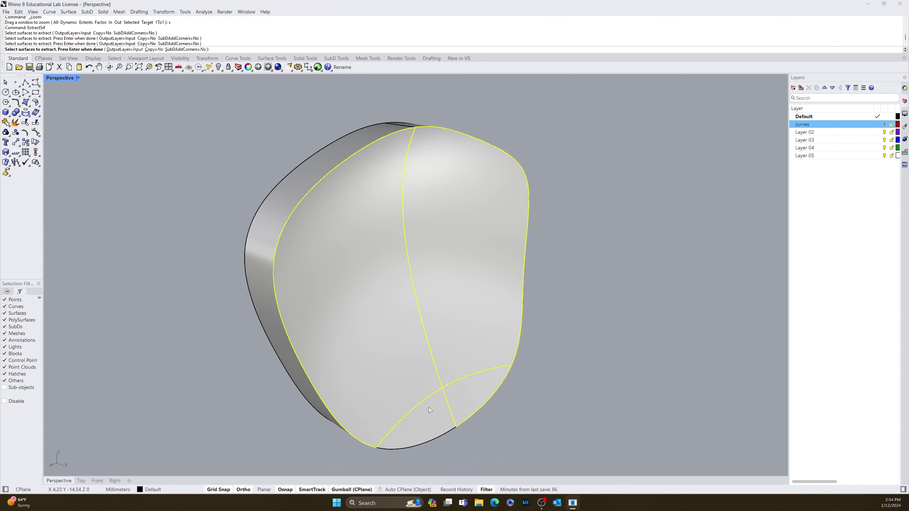
pyautogui.click(424, 421)
pyautogui.press('Delete')
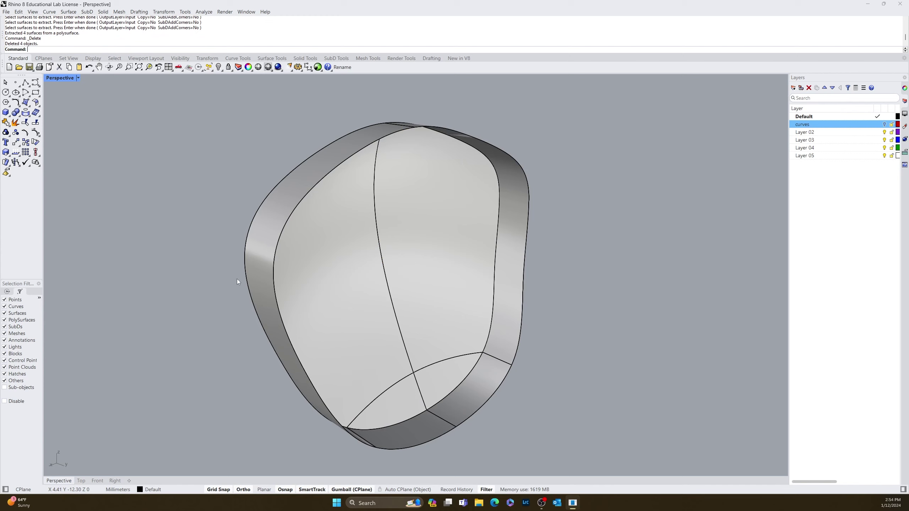
# Show any hidden objects and try to join the opened nose polysurface with the head
pyautogui.middleClick(100, 257)
pyautogui.click(91, 249)
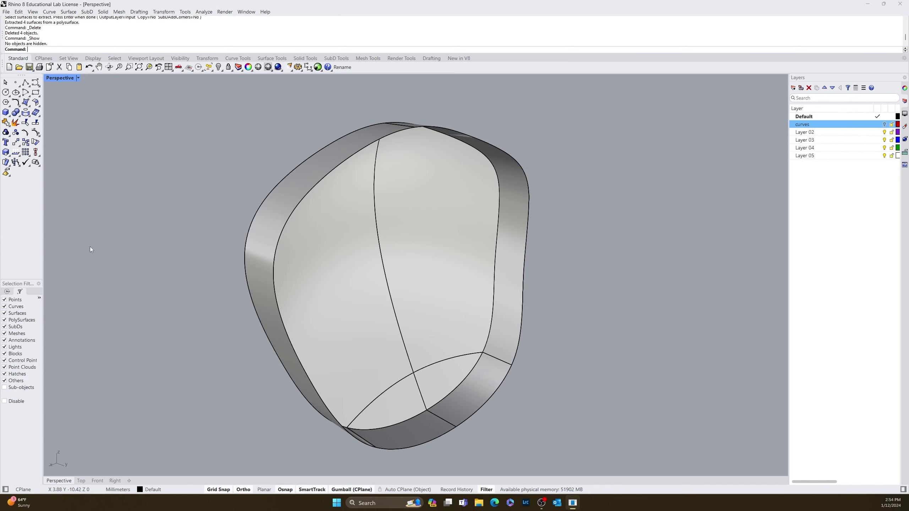
pyautogui.moveTo(607, 89); pyautogui.dragTo(195, 467)
pyautogui.write('Join')
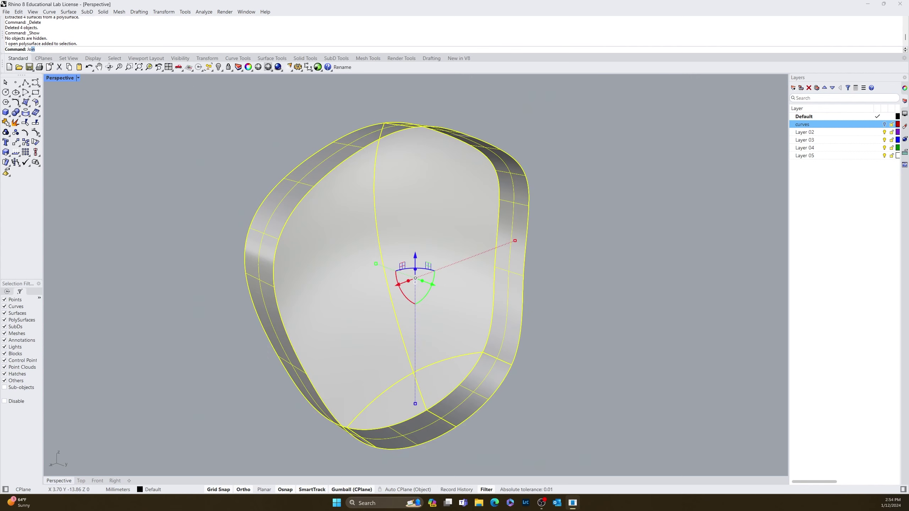
pyautogui.click(271, 396)
pyautogui.press('Escape')
pyautogui.press('Escape')
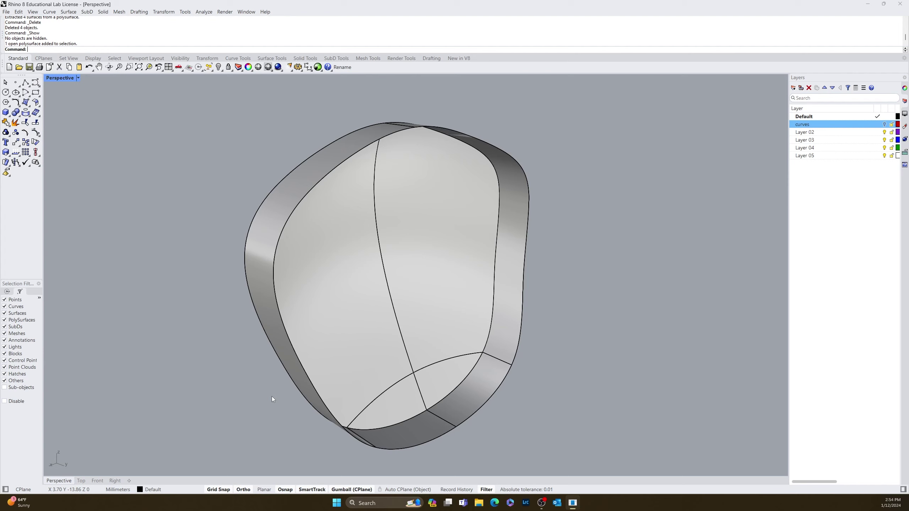
# Cut the opened nose, and undo back through the cut, the surface deletion and extraction, and the head's deletion
pyautogui.click(393, 325)
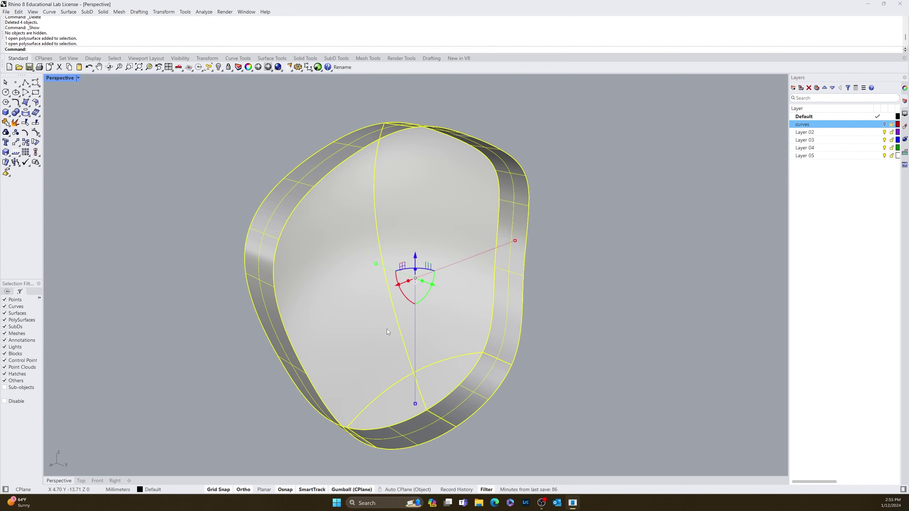
pyautogui.hotkey('ctrl', 'x')
pyautogui.hotkey('ctrl', 'z')
pyautogui.hotkey('ctrl', 'z')
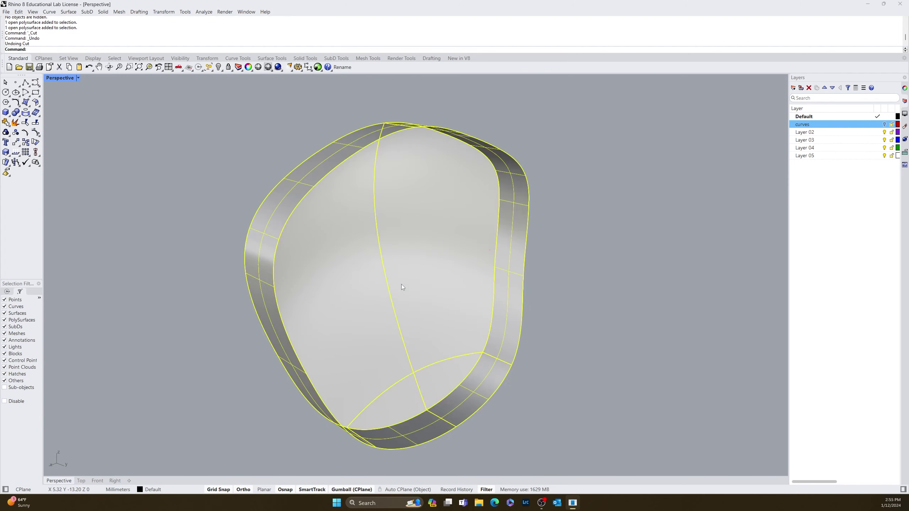
pyautogui.hotkey('ctrl', 'z')
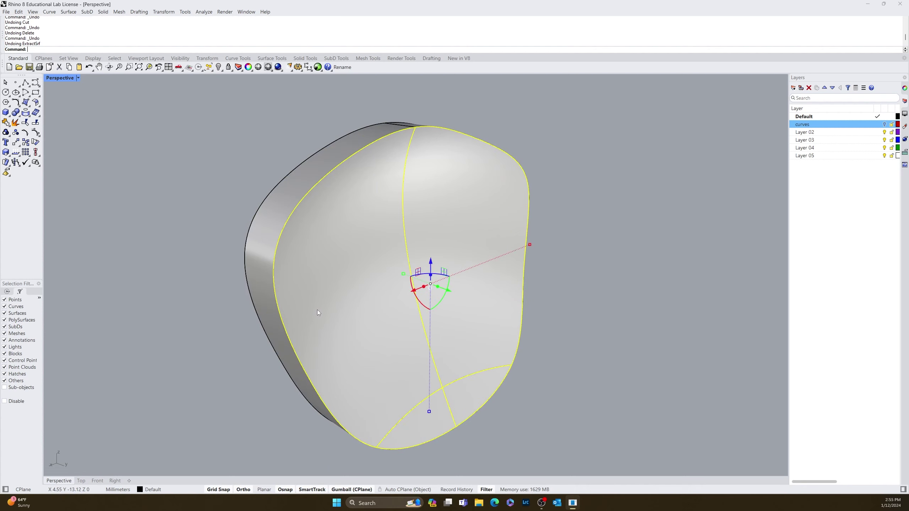
pyautogui.hotkey('ctrl', 'z')
pyautogui.press('Escape')
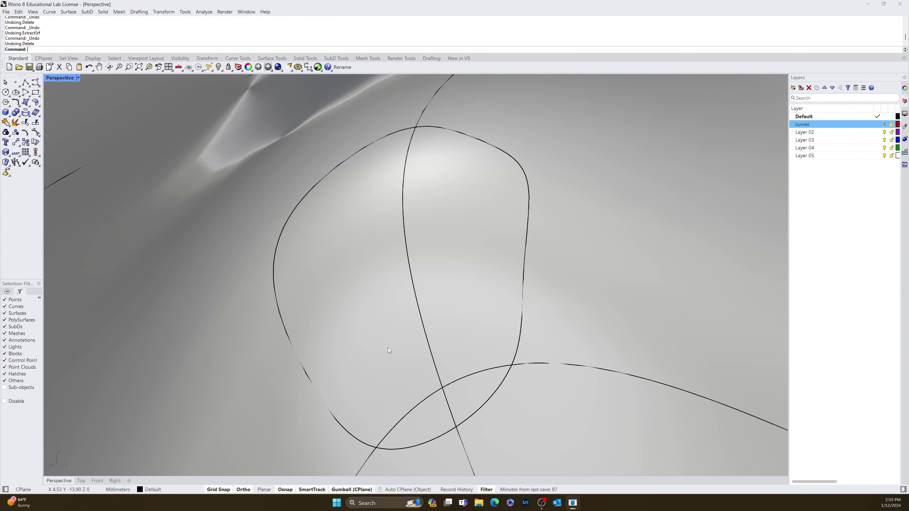
# With the head present, extract the nose's four front surfaces with ExtractSrf and delete them
pyautogui.write('Extr')
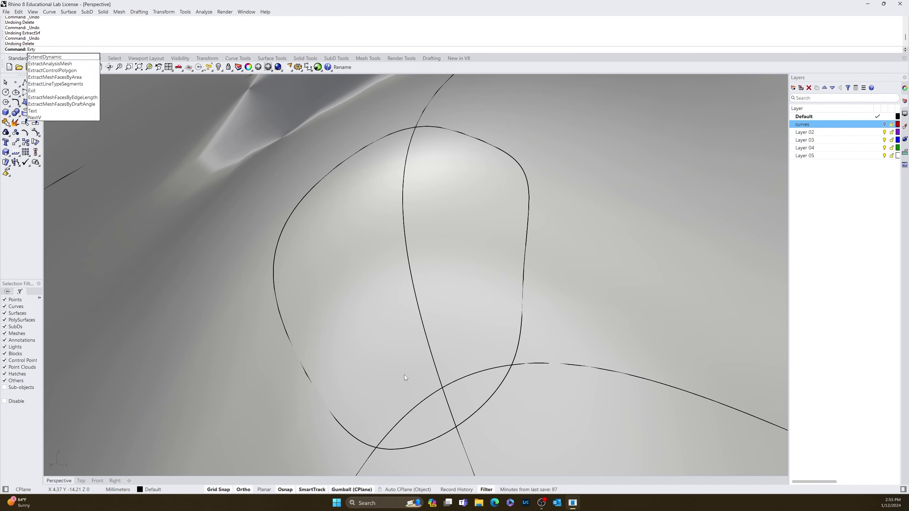
pyautogui.write('actSrf')
pyautogui.press('Return')
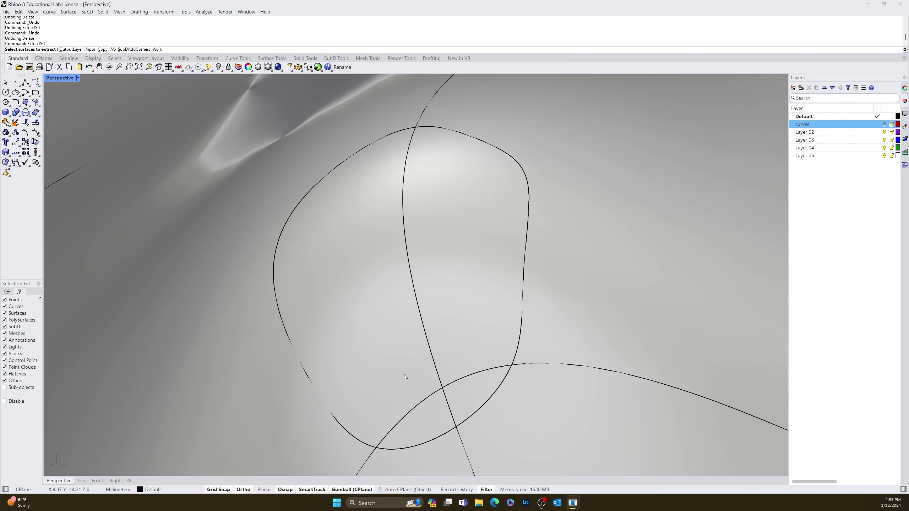
pyautogui.click(385, 340)
pyautogui.click(479, 304)
pyautogui.click(481, 393)
pyautogui.click(422, 411)
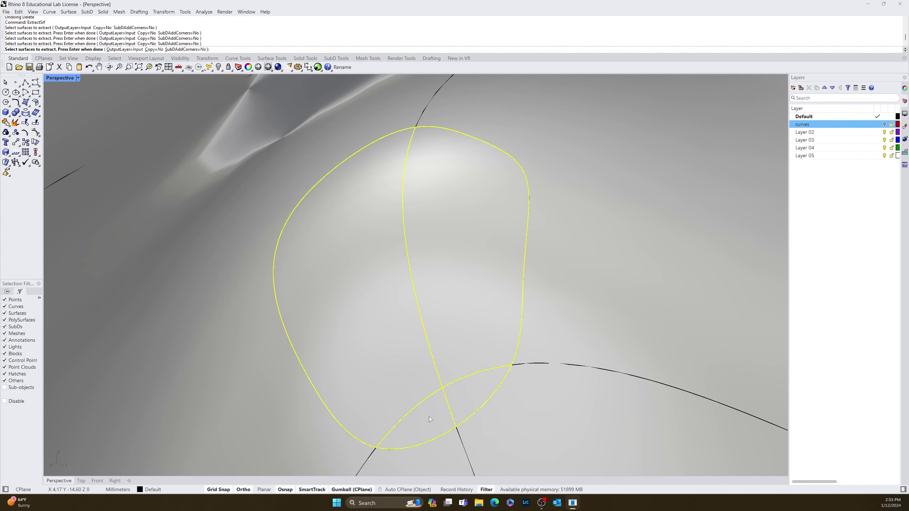
pyautogui.press('Return')
pyautogui.press('Delete')
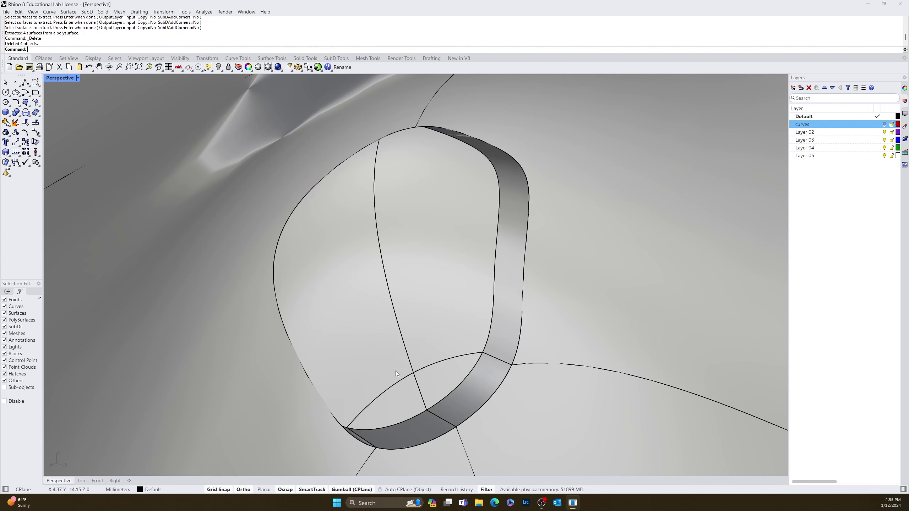
# Examine the opened nose together with the eye recesses and mouth groove from several angles
pyautogui.scroll(-2, 211, 359)
pyautogui.moveTo(220, 364); pyautogui.dragTo(394, 337, button='right')
pyautogui.scroll(-5, 394, 337)
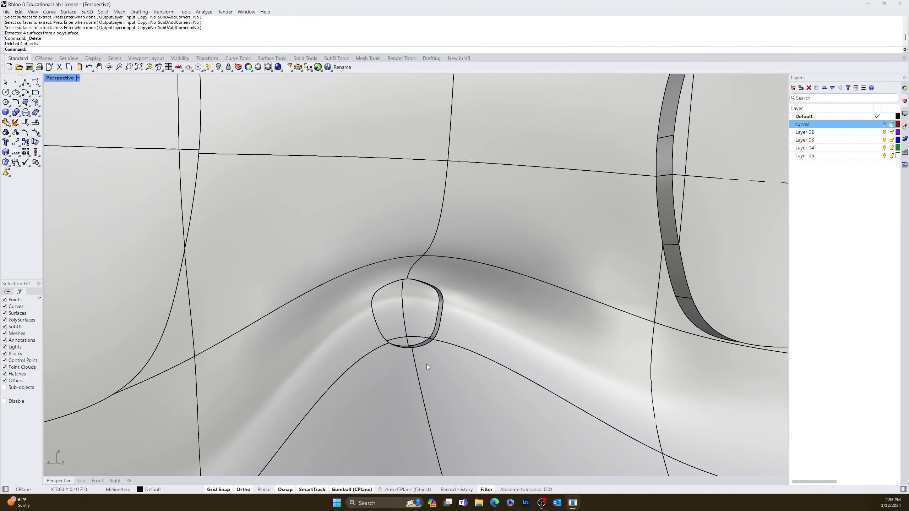
pyautogui.scroll(-4, 423, 369)
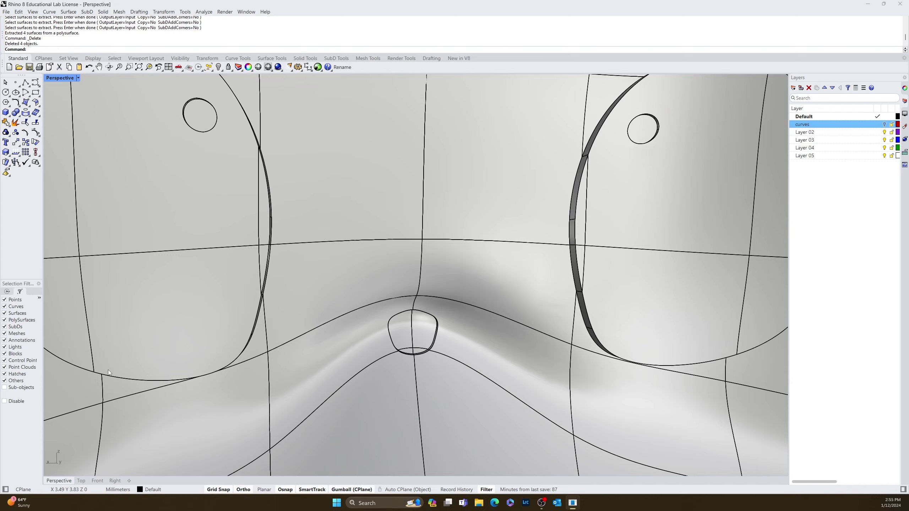
pyautogui.scroll(-3, 172, 331)
pyautogui.moveTo(171, 330); pyautogui.dragTo(325, 298, button='right')
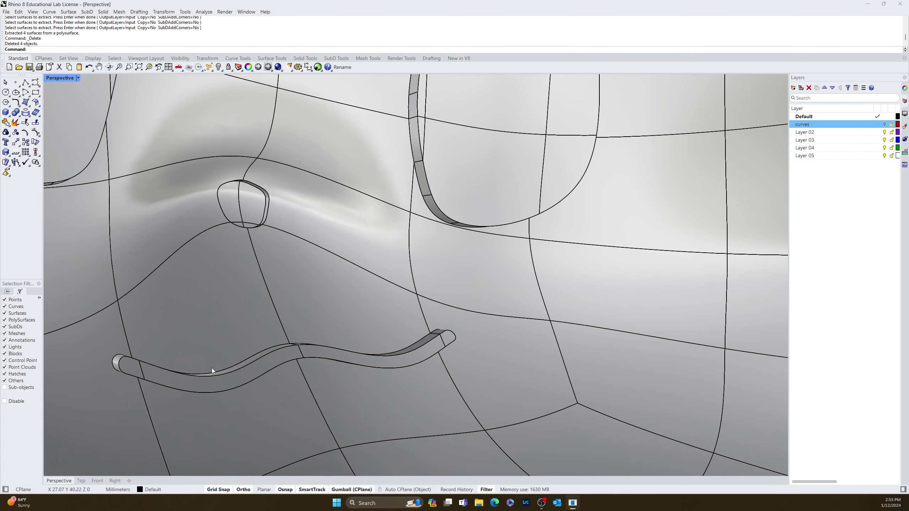
pyautogui.moveTo(125, 347); pyautogui.dragTo(348, 417, button='right')
# Select the head and nose separately, zoom to the nose to inspect its edges, and view the whole head
pyautogui.click(486, 324)
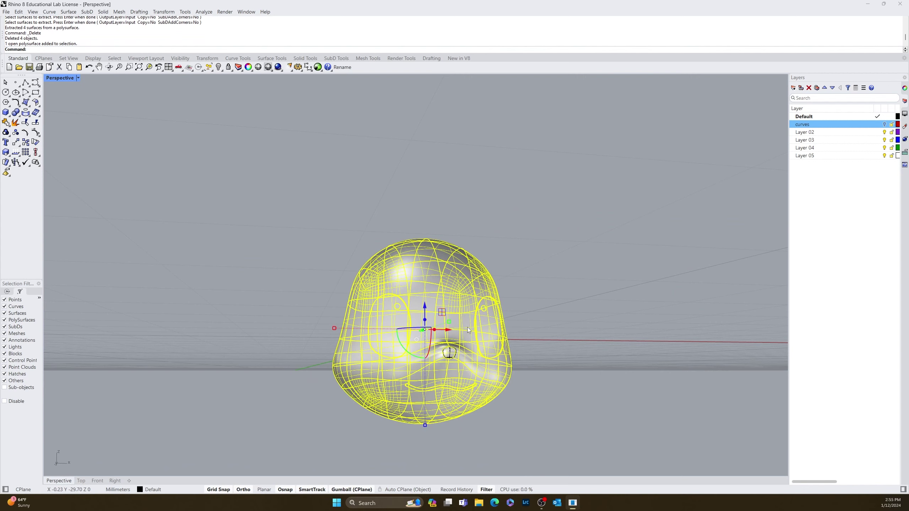
pyautogui.press('Escape')
pyautogui.click(451, 355)
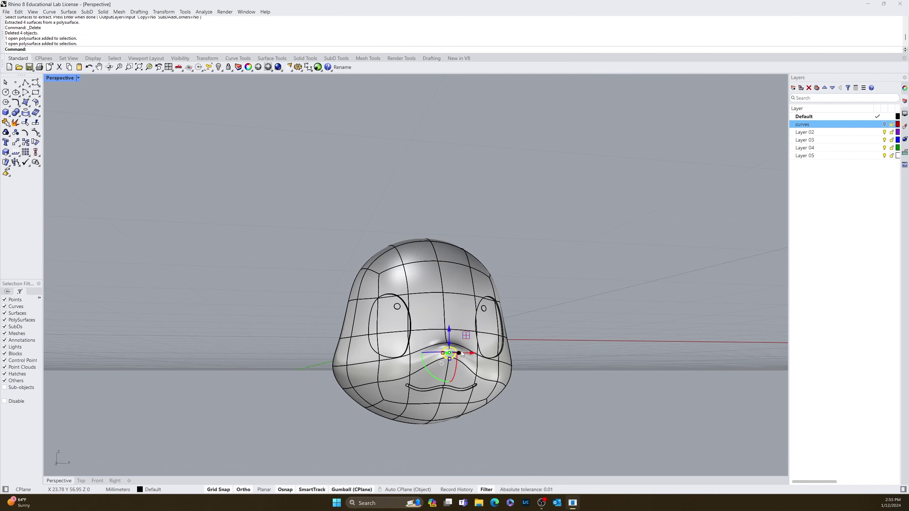
pyautogui.write('z')
pyautogui.press('Return')
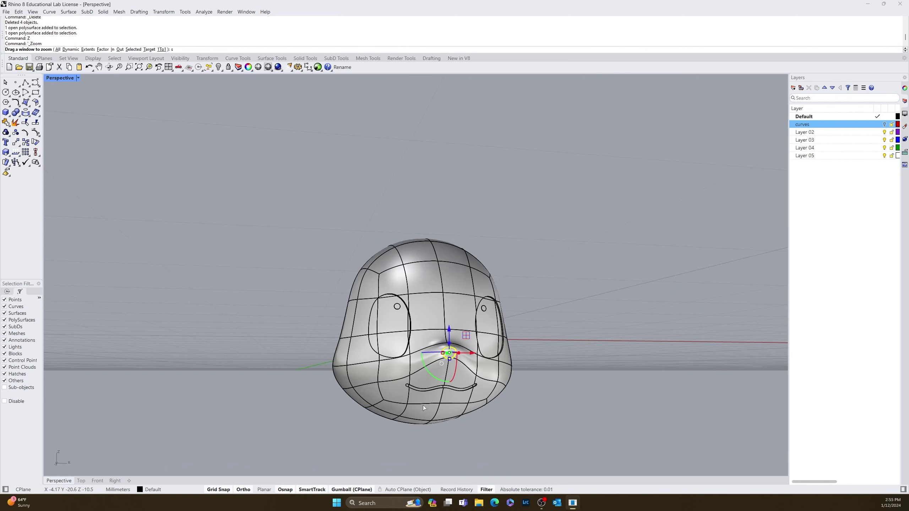
pyautogui.write('s')
pyautogui.press('Return')
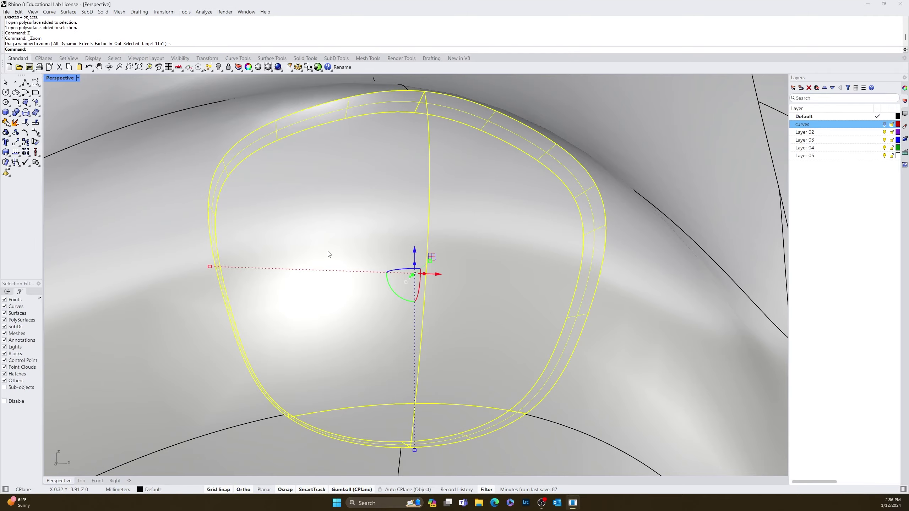
pyautogui.moveTo(328, 255); pyautogui.dragTo(310, 294, button='right')
pyautogui.scroll(-10, 310, 296)
pyautogui.click(217, 368)
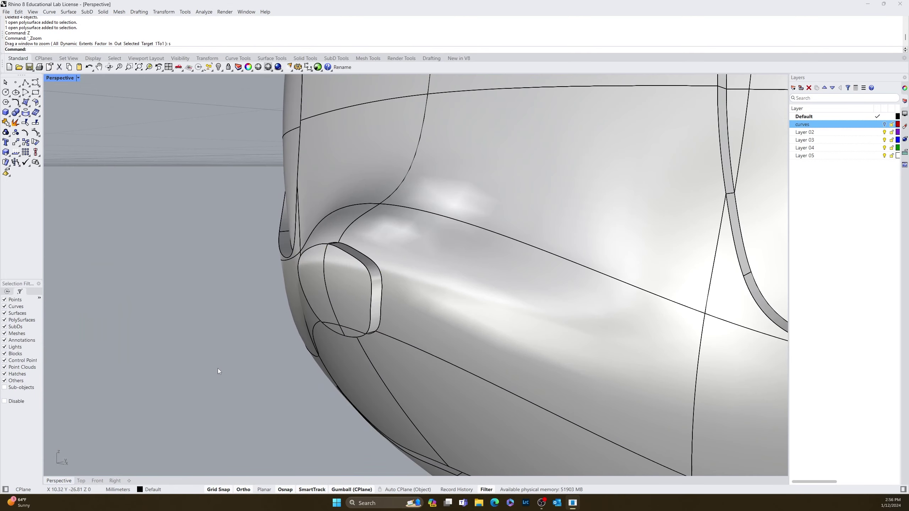
pyautogui.scroll(-10, 218, 369)
pyautogui.moveTo(218, 371); pyautogui.dragTo(510, 343, button='right')
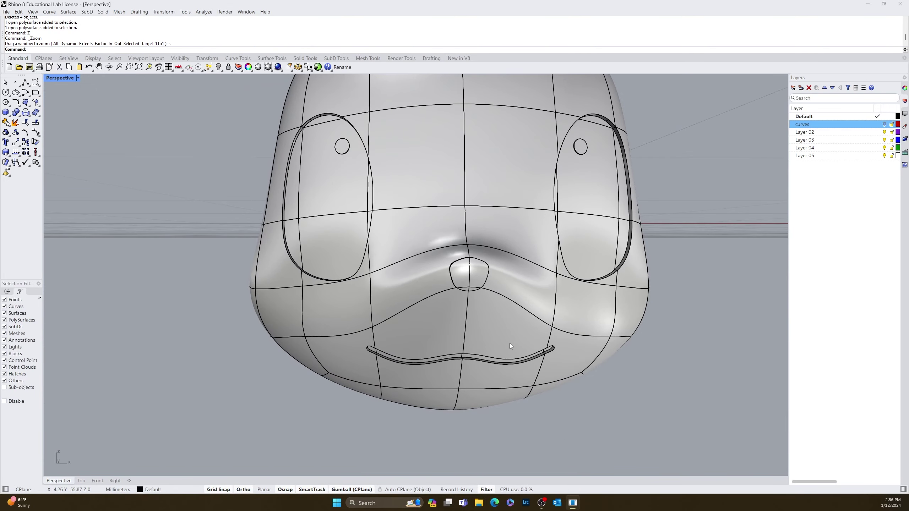
pyautogui.scroll(-5, 491, 338)
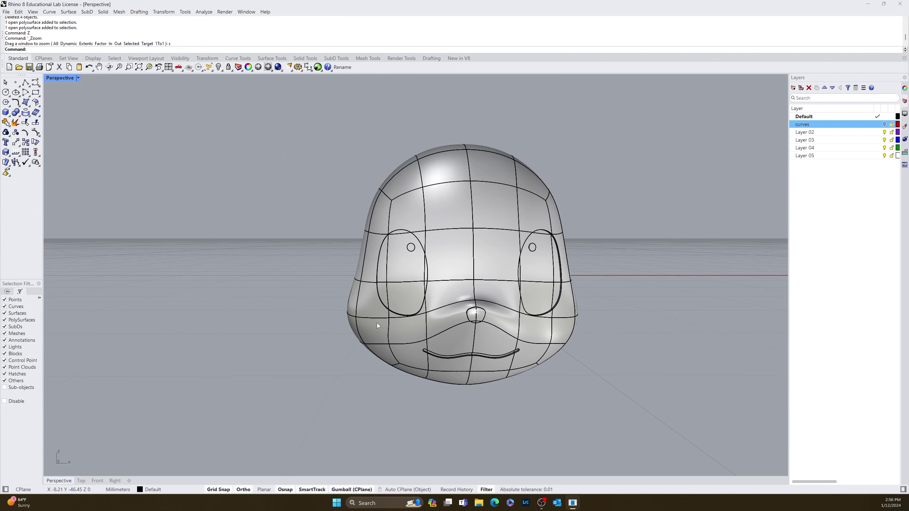
# Switch the Perspective viewport to Rendered display and view the face from the front
pyautogui.click(78, 78)
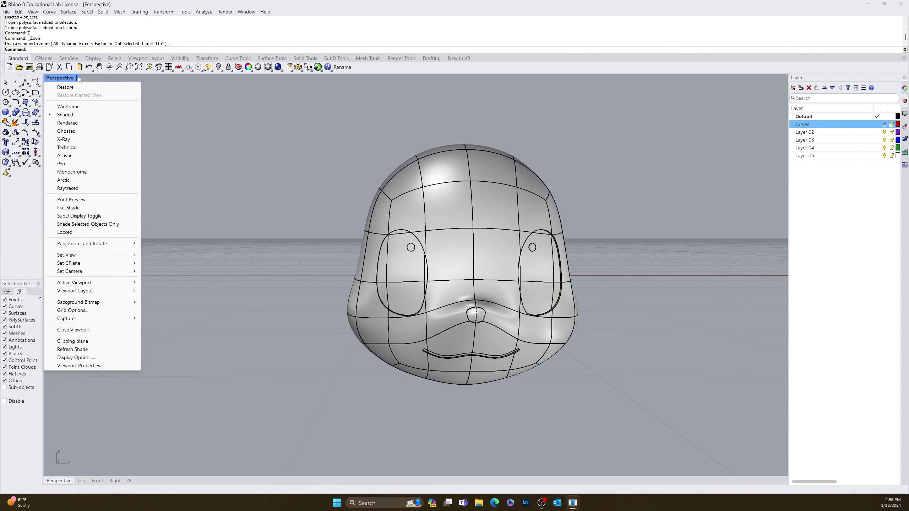
pyautogui.click(67, 123)
pyautogui.moveTo(327, 253); pyautogui.dragTo(358, 269, button='right')
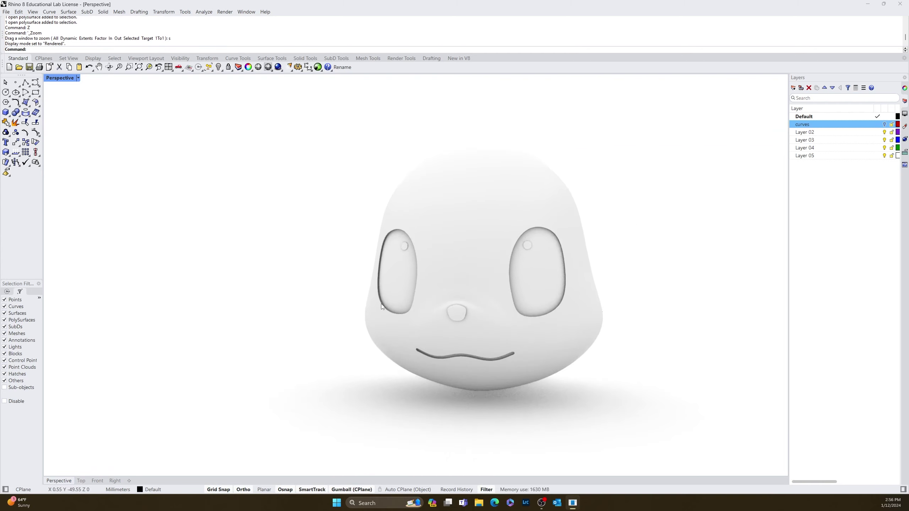
# Select the nose and head polysurfaces together and join them
pyautogui.click(563, 258)
pyautogui.press('Escape')
pyautogui.click(500, 269)
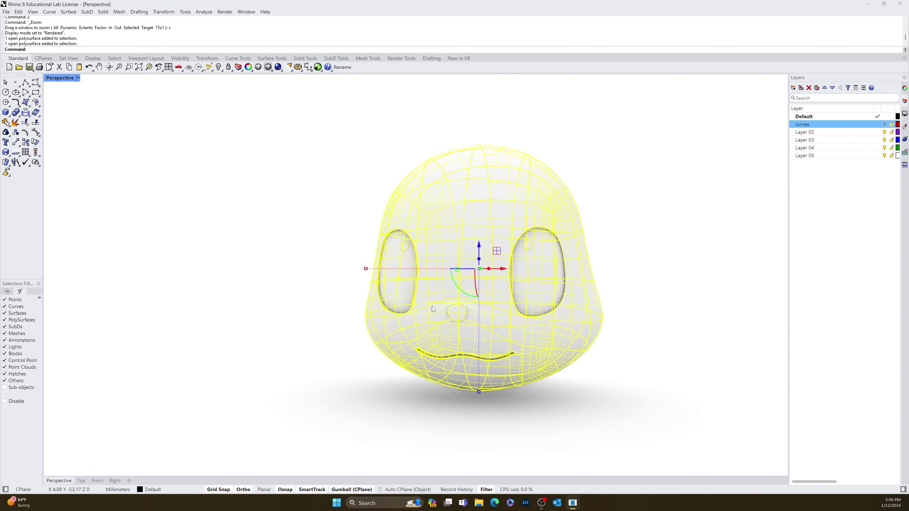
pyautogui.click(461, 310)
pyautogui.press('Escape')
pyautogui.scroll(7, 461, 310)
pyautogui.click(461, 314)
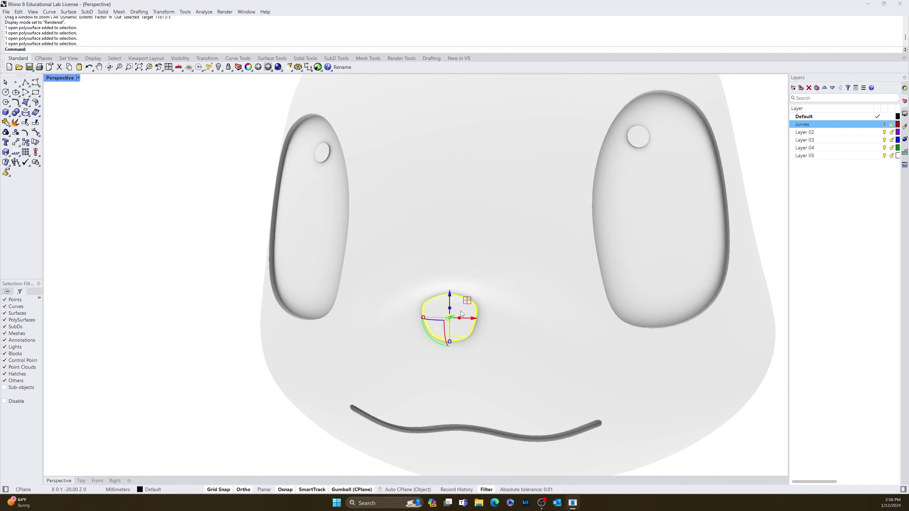
pyautogui.click(496, 284)
pyautogui.write('Join')
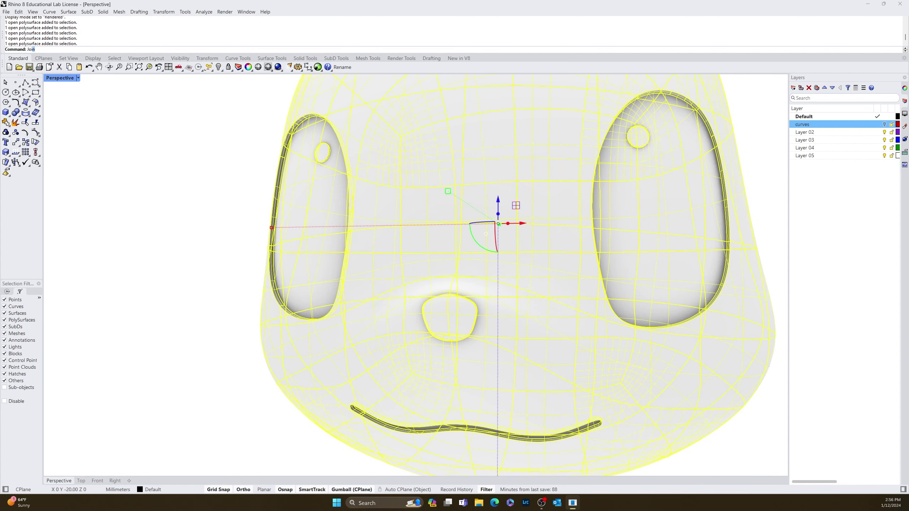
pyautogui.press('Return')
# Delete the joined head polysurface to test that the nose belongs to it, and undo the deletion
pyautogui.click(186, 362)
pyautogui.click(442, 307)
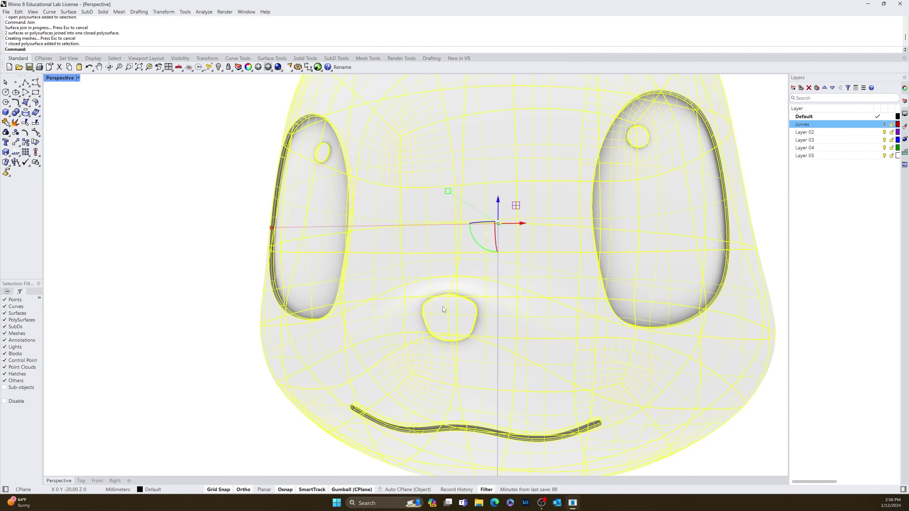
pyautogui.press('Delete')
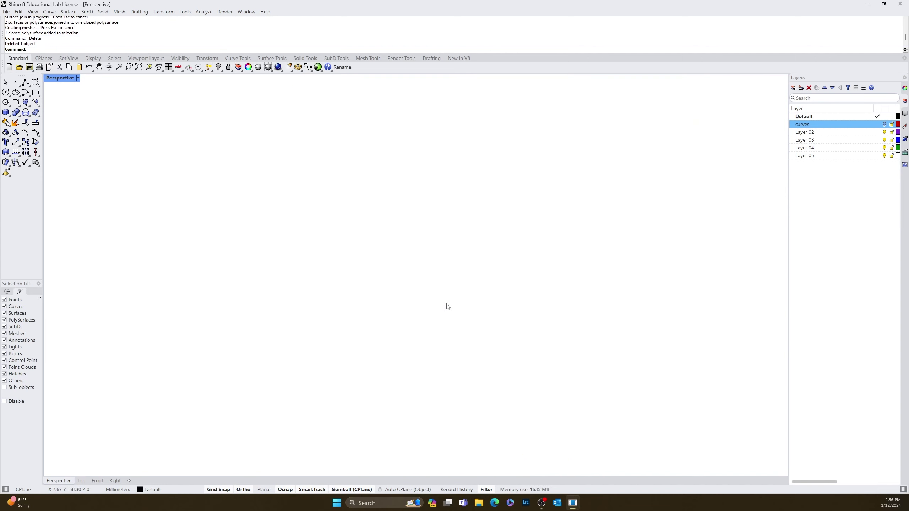
pyautogui.press('super+z')
pyautogui.press('super')
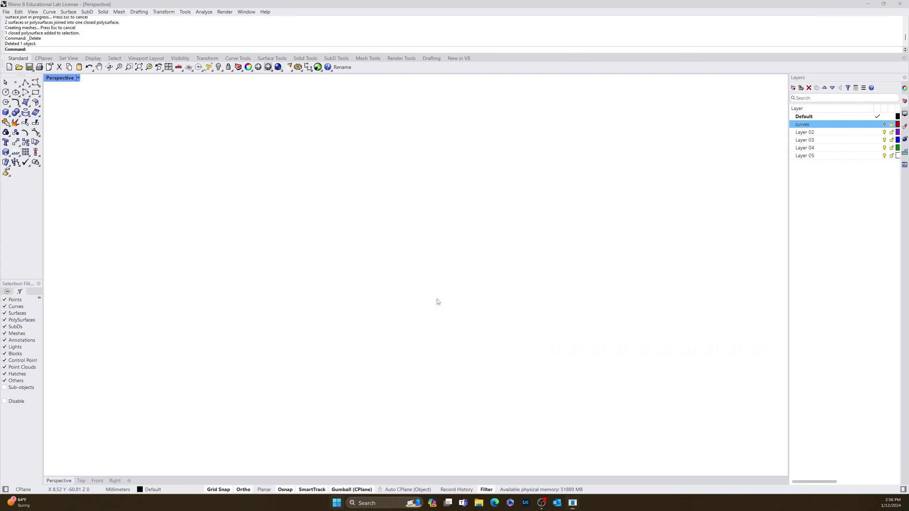
pyautogui.hotkey('ctrl', 'z')
pyautogui.press('Escape')
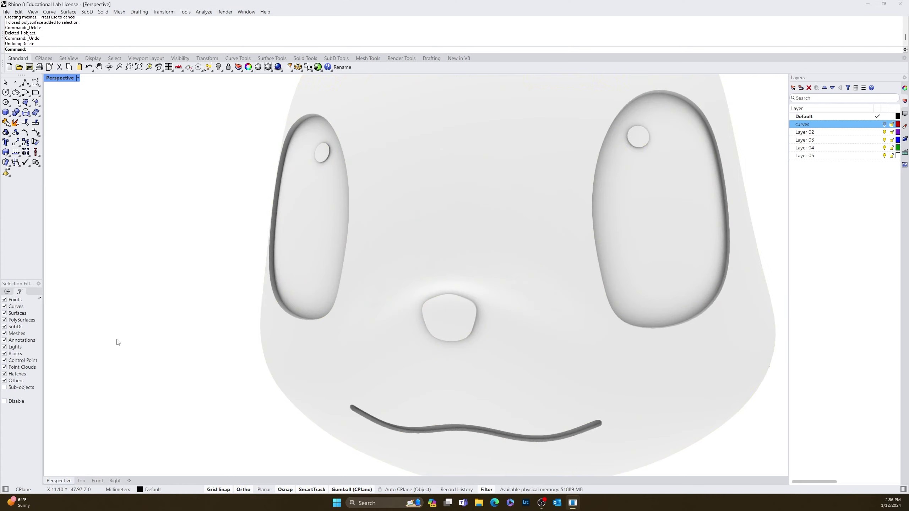
# View the whole head from the front and switch the Perspective viewport to Shaded display
pyautogui.moveTo(251, 312); pyautogui.dragTo(321, 296, button='right')
pyautogui.scroll(-8, 321, 296)
pyautogui.moveTo(447, 300); pyautogui.dragTo(394, 324, button='right')
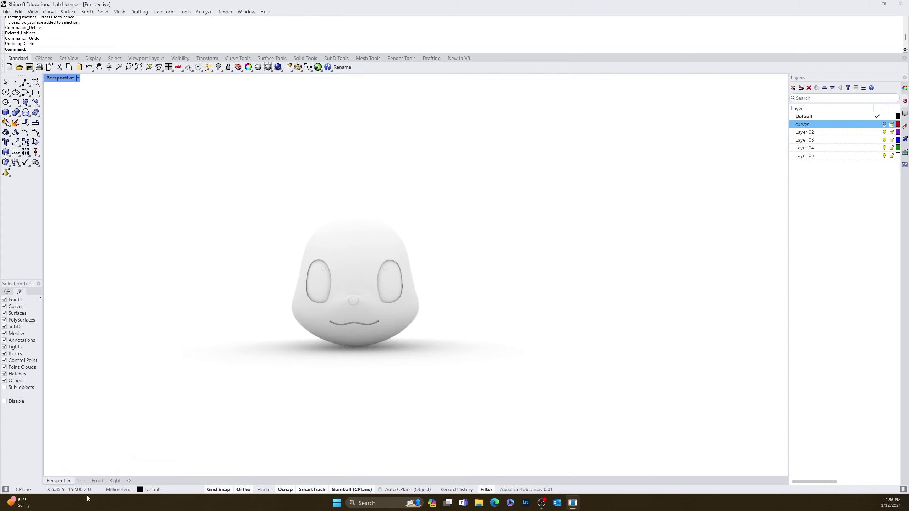
pyautogui.click(78, 78)
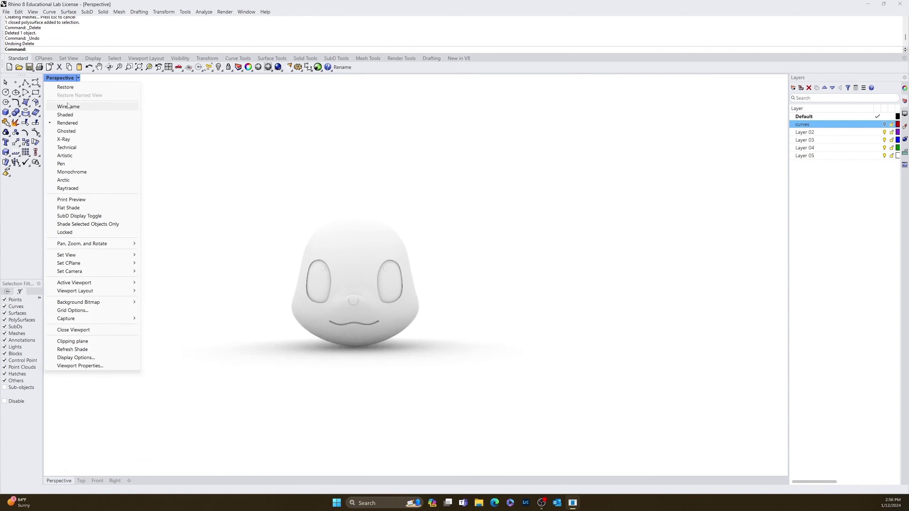
pyautogui.click(63, 116)
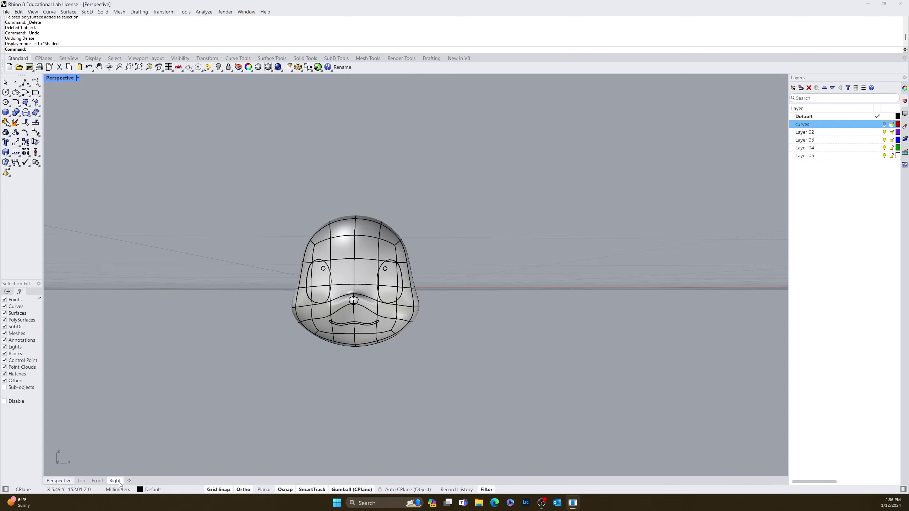
# Draw a circle with a diameter of 35 mm beside the head in the Front viewport
pyautogui.click(97, 480)
pyautogui.scroll(-5, 305, 390)
pyautogui.scroll(-8, 435, 359)
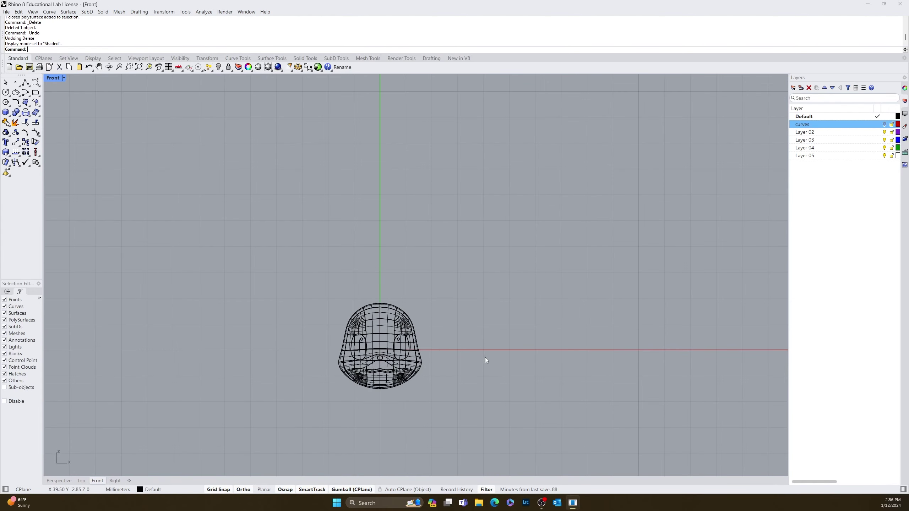
pyautogui.moveTo(551, 327); pyautogui.dragTo(394, 318, button='right')
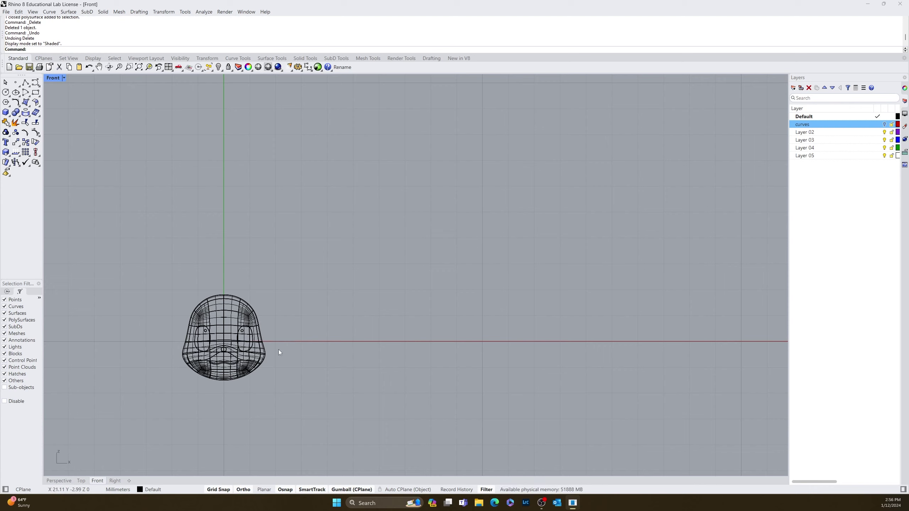
pyautogui.write('Circle')
pyautogui.press('Return')
pyautogui.click(353, 290)
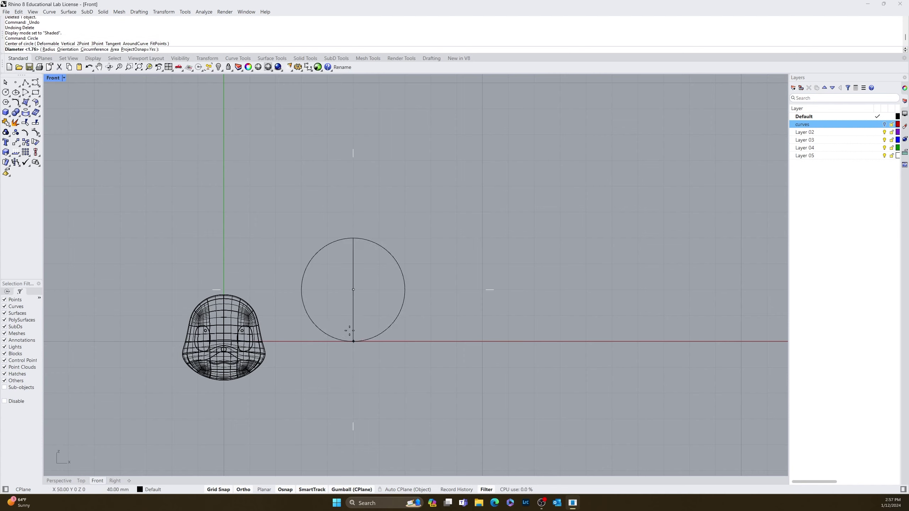
pyautogui.write('d')
pyautogui.press('Return')
pyautogui.write('35')
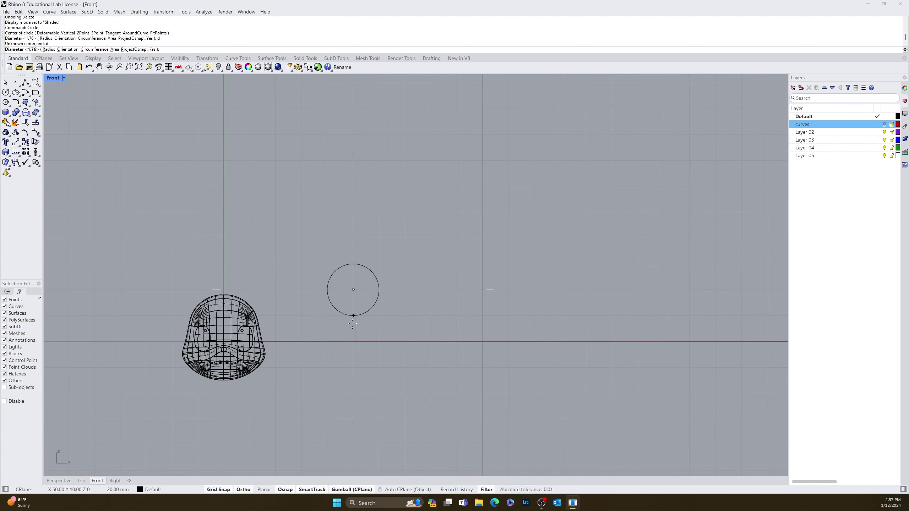
pyautogui.press('Return')
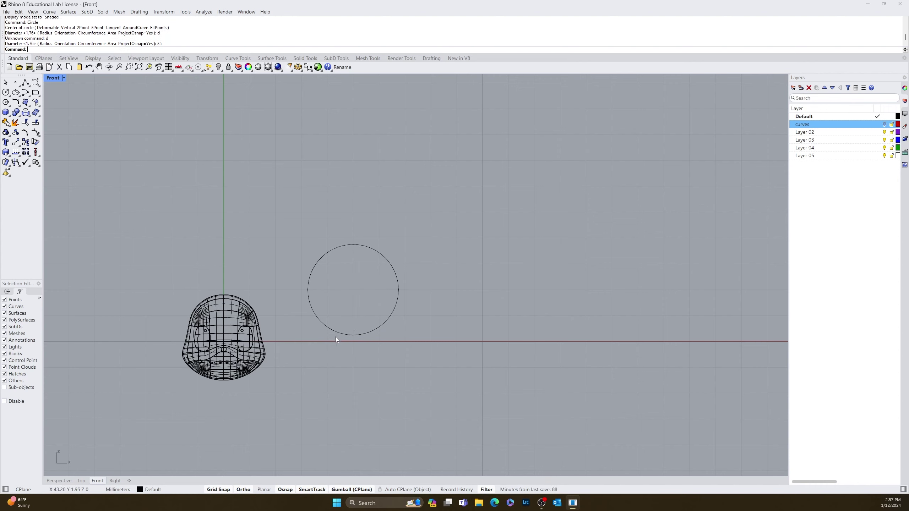
# Disable grid snapping and scale the circle horizontally into a narrow upright ellipse
pyautogui.click(335, 333)
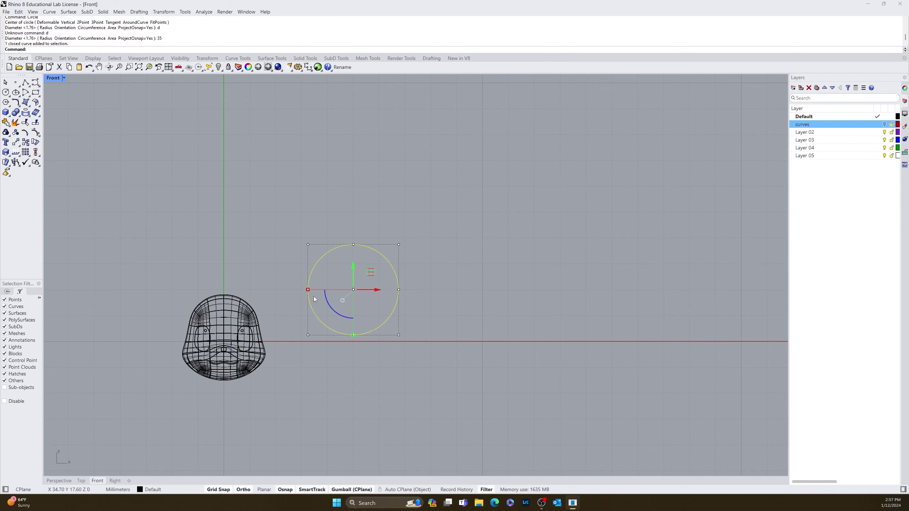
pyautogui.moveTo(307, 290); pyautogui.dragTo(319, 291)
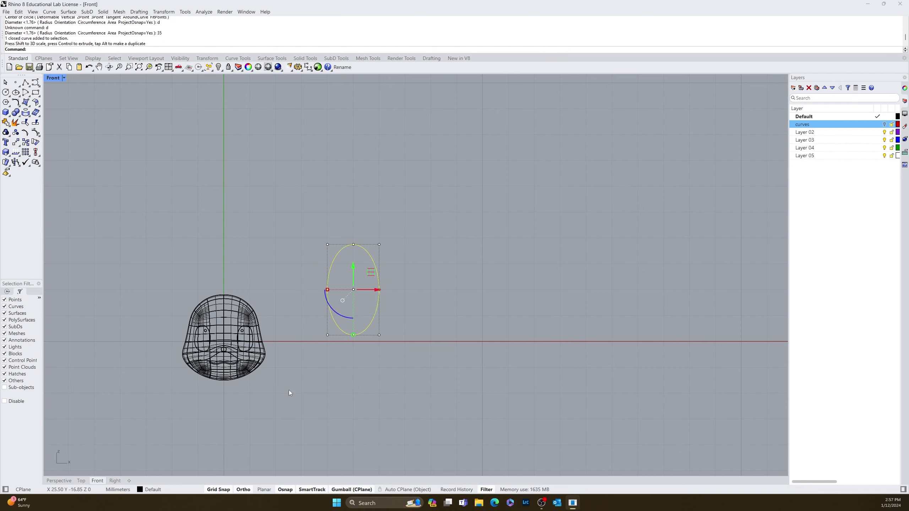
pyautogui.click(219, 490)
pyautogui.moveTo(328, 290); pyautogui.dragTo(340, 292)
pyautogui.click(288, 294)
# Rebuild the ellipse as a degree 3 curve with 12 control points
pyautogui.scroll(3, 336, 291)
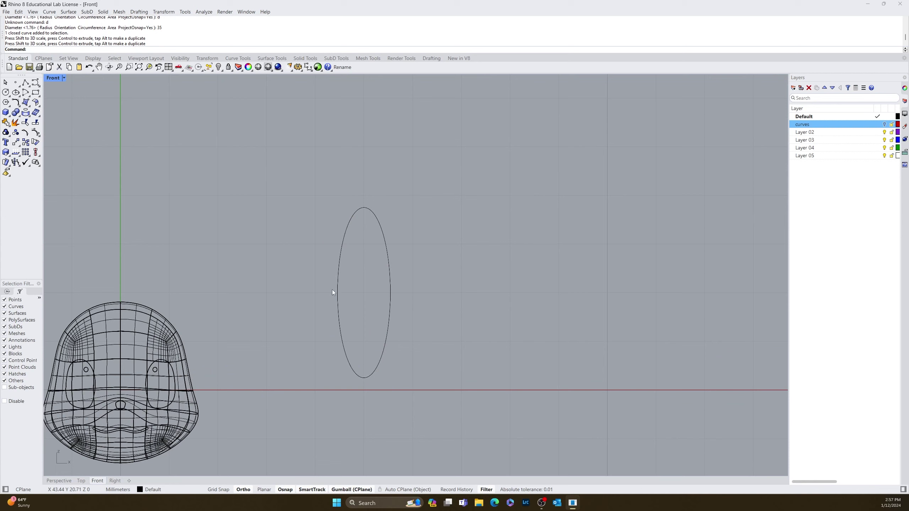
pyautogui.click(338, 286)
pyautogui.write('Rebuild')
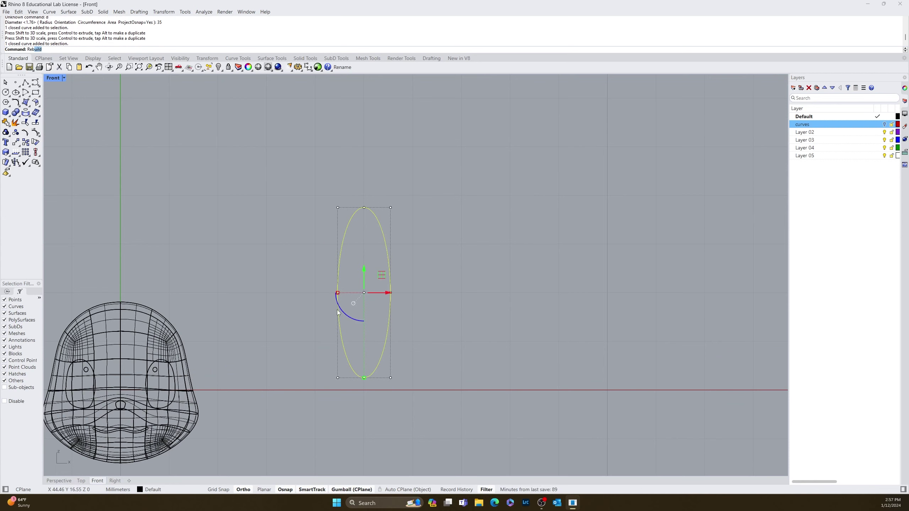
pyautogui.press('Return')
pyautogui.press('Return')
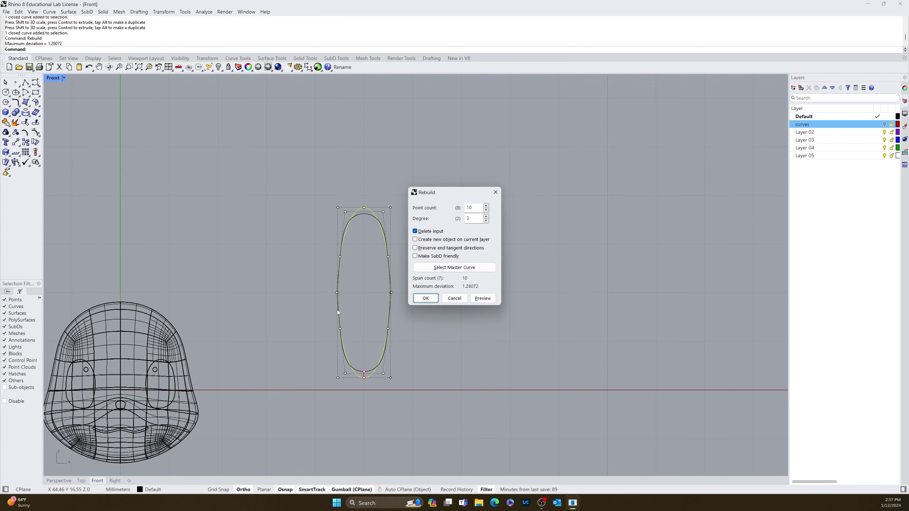
pyautogui.click(486, 206)
pyautogui.click(486, 206)
pyautogui.click(425, 298)
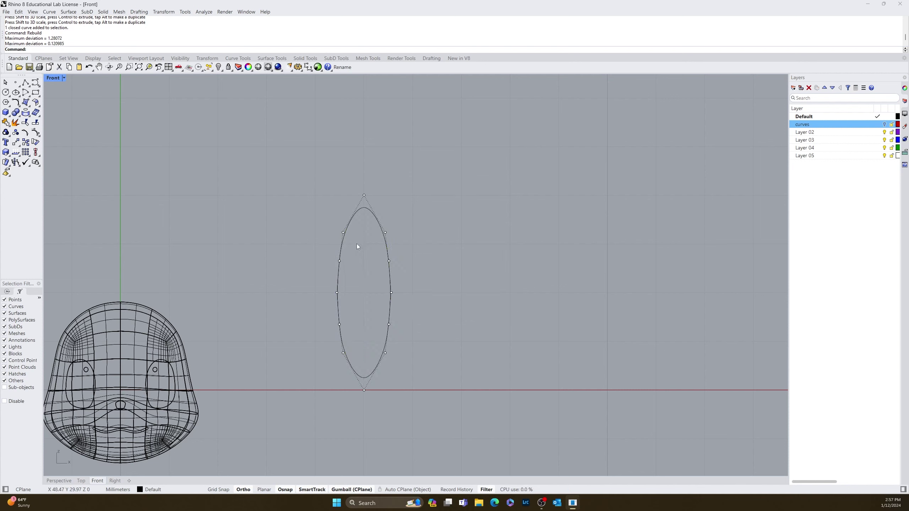
pyautogui.click(364, 196)
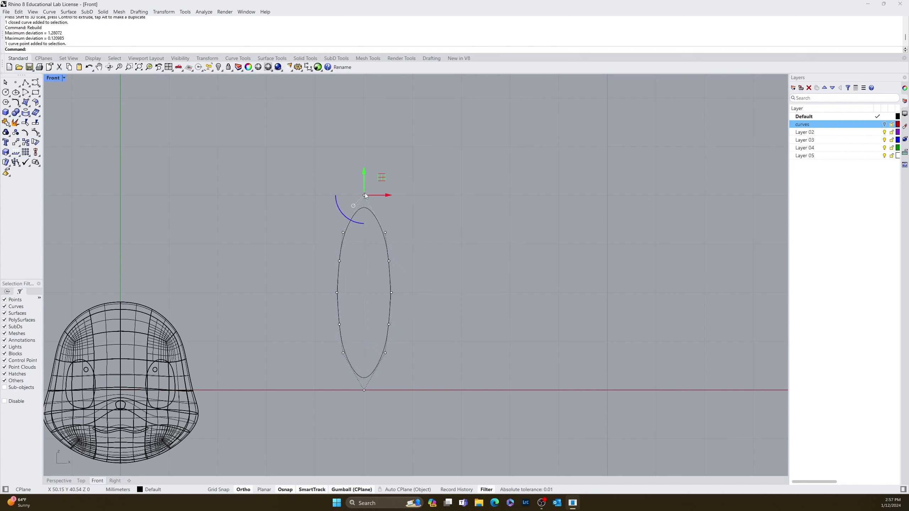
pyautogui.moveTo(363, 173); pyautogui.dragTo(365, 155)
pyautogui.press('Escape')
pyautogui.click(426, 259)
pyautogui.press('Escape')
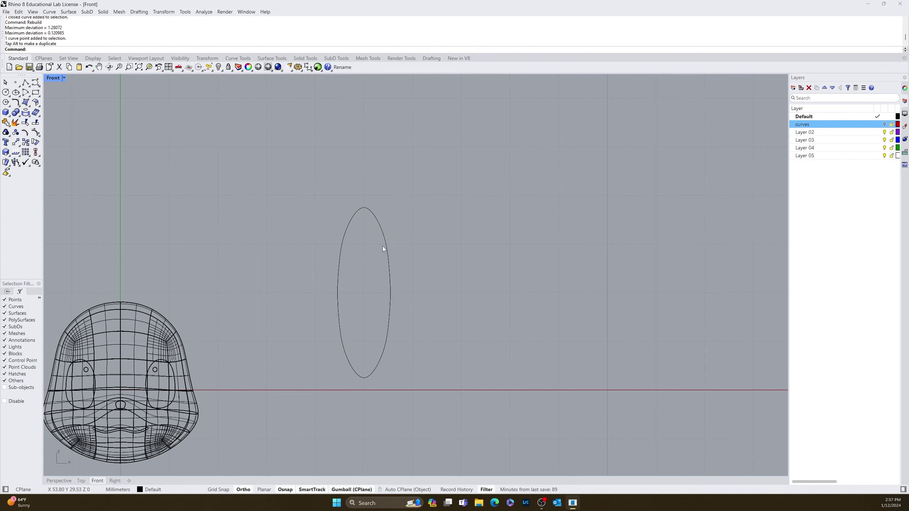
# Narrow the ellipse's upper end by scaling its uppermost symmetrical pair of control points inward
pyautogui.scroll(1, 382, 246)
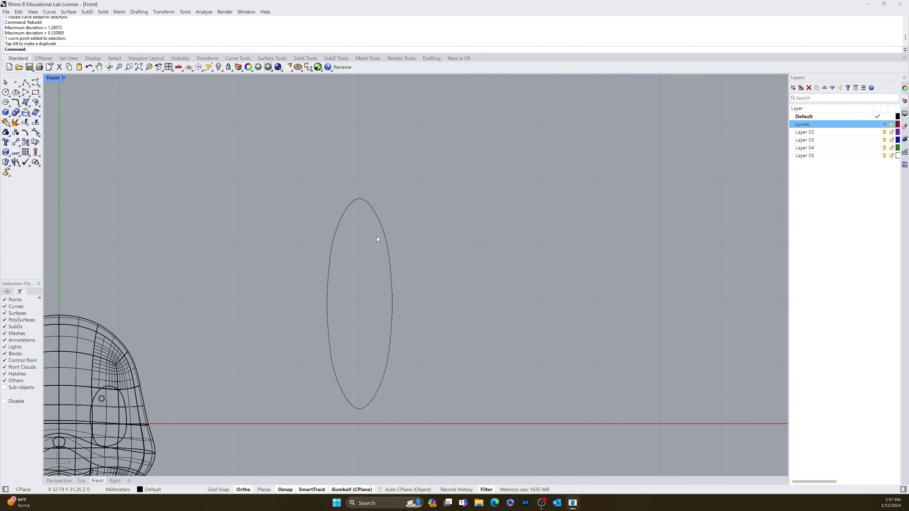
pyautogui.click(385, 228)
pyautogui.moveTo(311, 249); pyautogui.dragTo(430, 216)
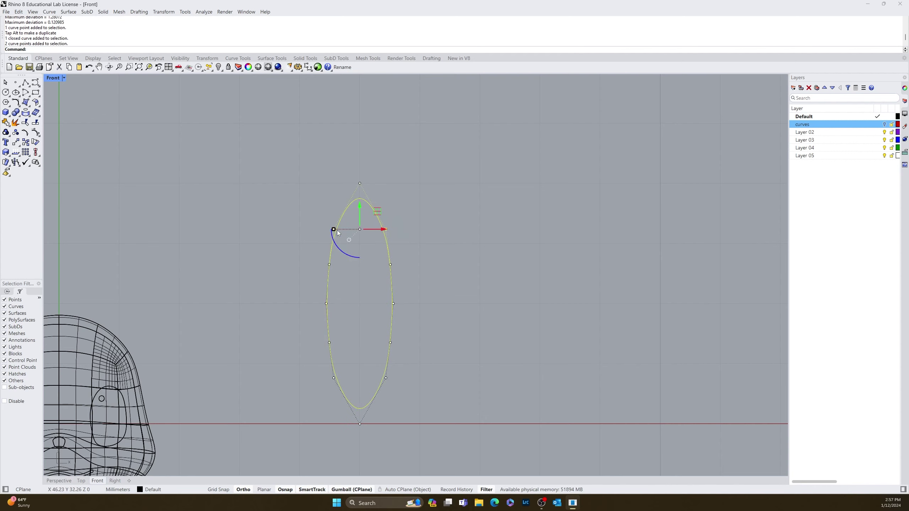
pyautogui.moveTo(333, 229); pyautogui.dragTo(340, 229)
pyautogui.click(277, 371)
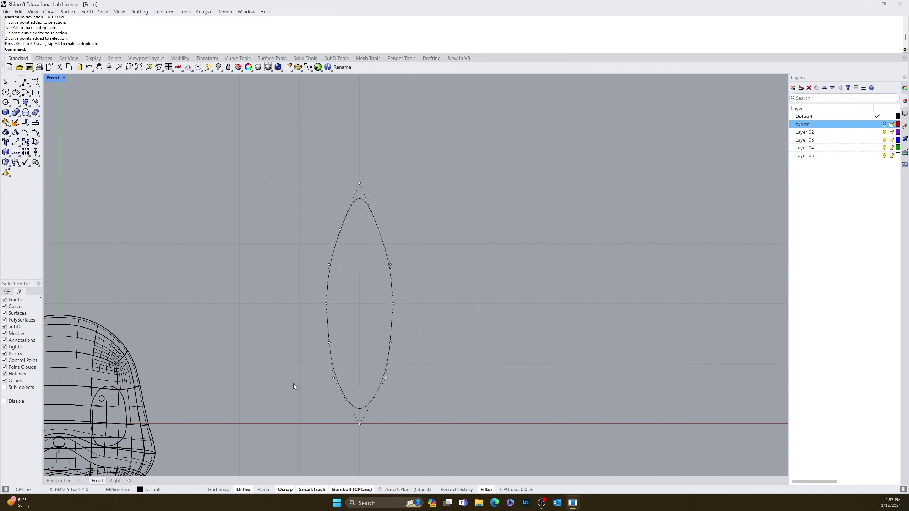
# Move the middle pair of control points on the curve's sides downward
pyautogui.moveTo(290, 333); pyautogui.dragTo(355, 306)
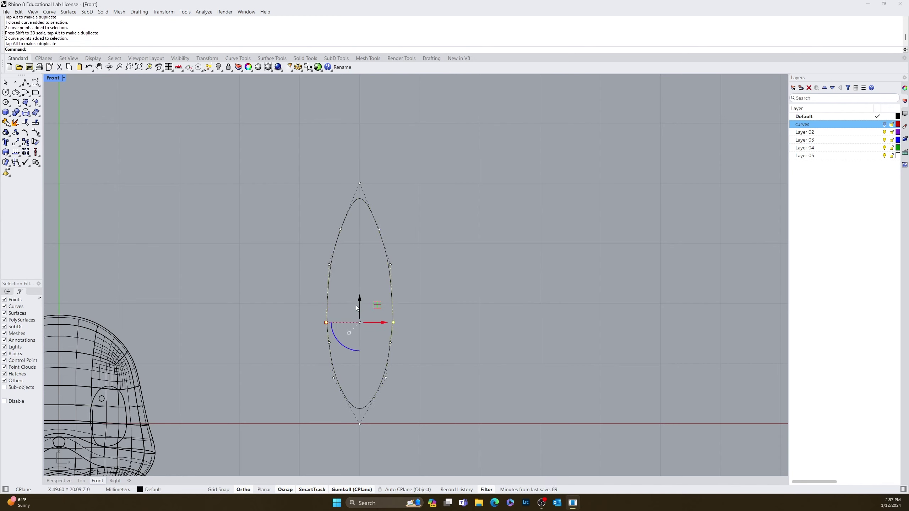
pyautogui.click(216, 414)
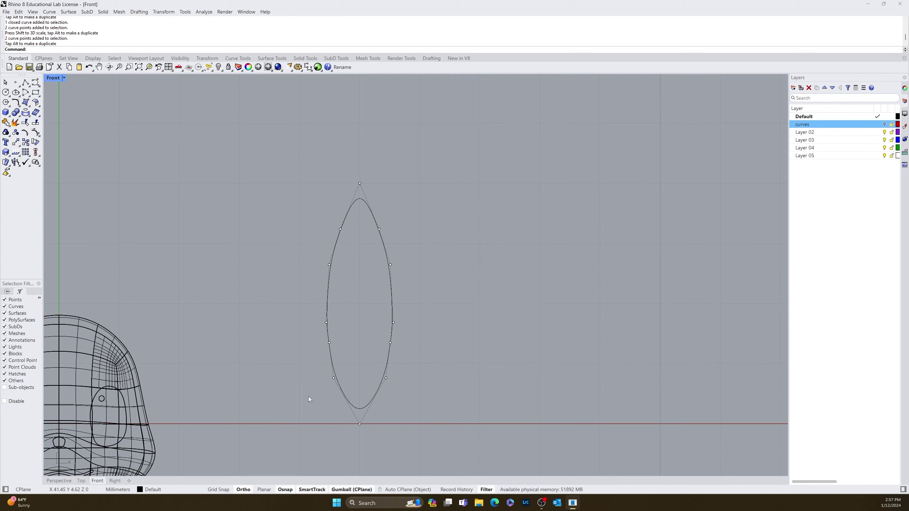
pyautogui.press('Escape')
# Try widening the curve by scaling only the lowered middle pair of control points outward, and undo the scaling
pyautogui.click(328, 351)
pyautogui.moveTo(316, 320); pyautogui.dragTo(427, 322)
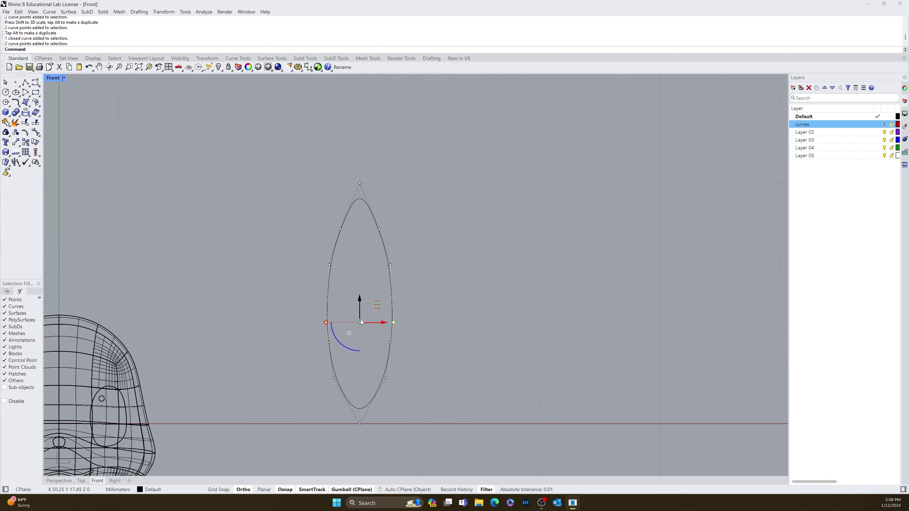
pyautogui.moveTo(322, 323); pyautogui.dragTo(321, 324)
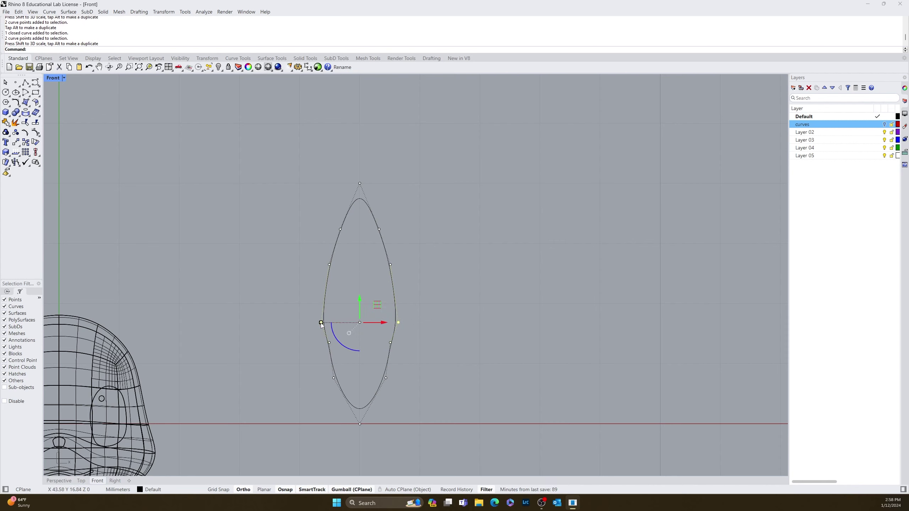
pyautogui.press('Escape')
pyautogui.press('Escape')
pyautogui.hotkey('ctrl', 'z')
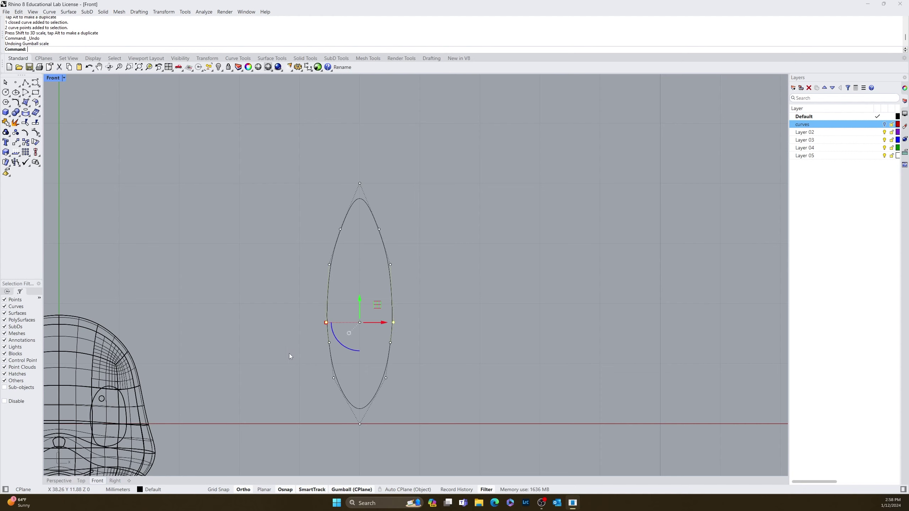
# Widen the curve's lower half by scaling the middle pair and the pair just below it outward together
pyautogui.moveTo(289, 353); pyautogui.dragTo(452, 313)
pyautogui.moveTo(325, 332); pyautogui.dragTo(319, 331)
pyautogui.press('Escape')
pyautogui.press('Escape')
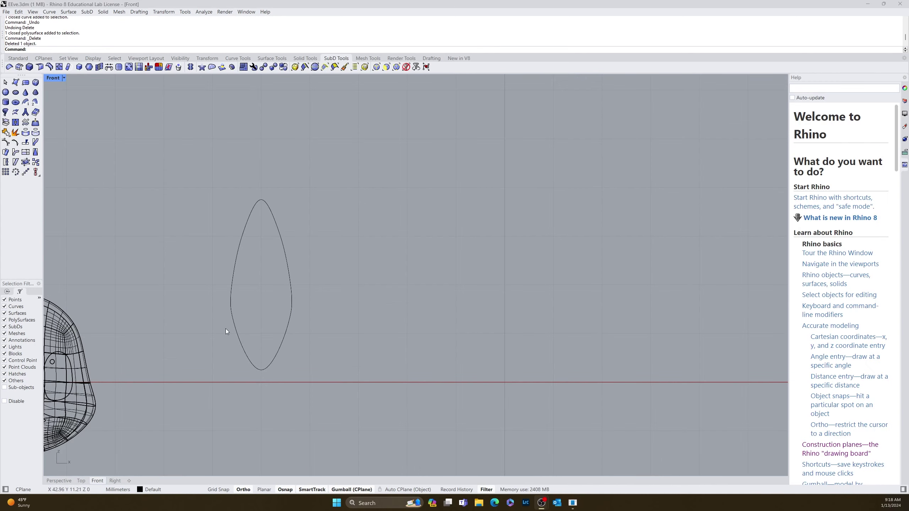
# Extrude the closed leaf-shaped curve by 0.5 mm as a solid in the Perspective viewport
pyautogui.moveTo(288, 347); pyautogui.dragTo(348, 338, button='right')
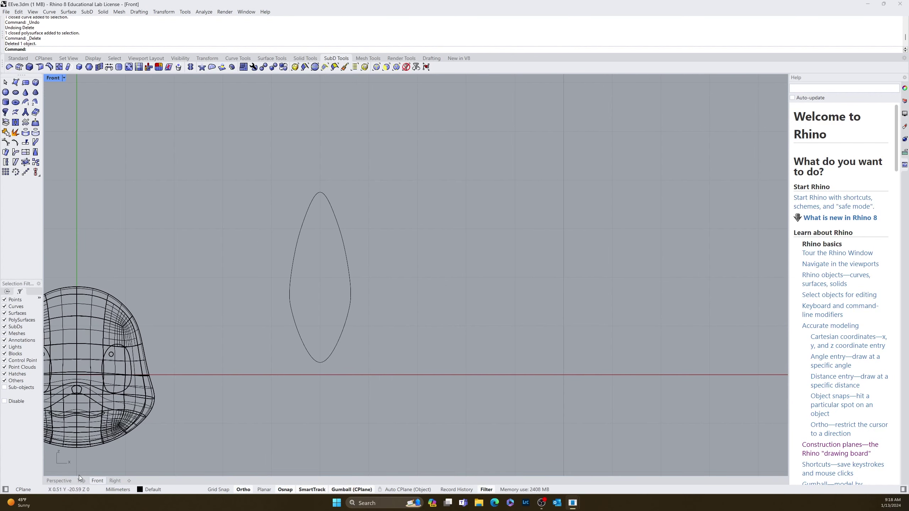
pyautogui.click(59, 480)
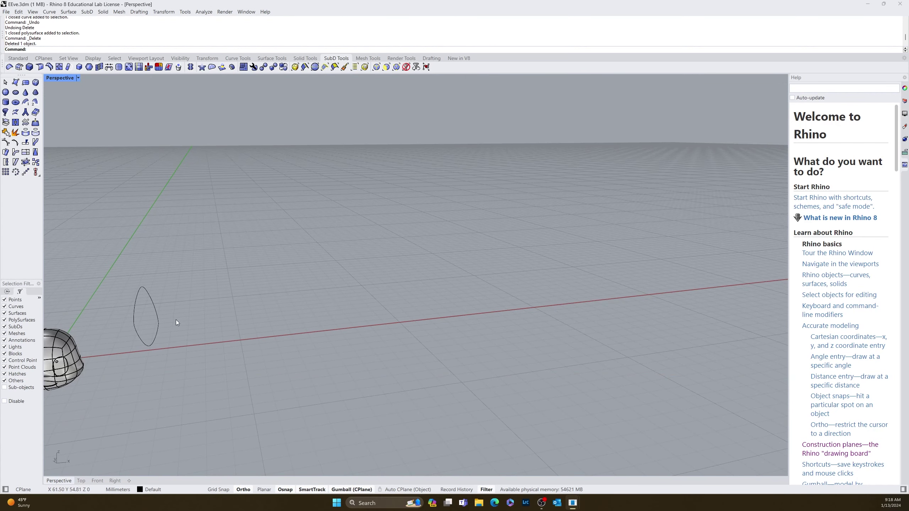
pyautogui.moveTo(176, 320); pyautogui.dragTo(182, 331, button='right')
pyautogui.click(183, 328)
pyautogui.click(186, 337)
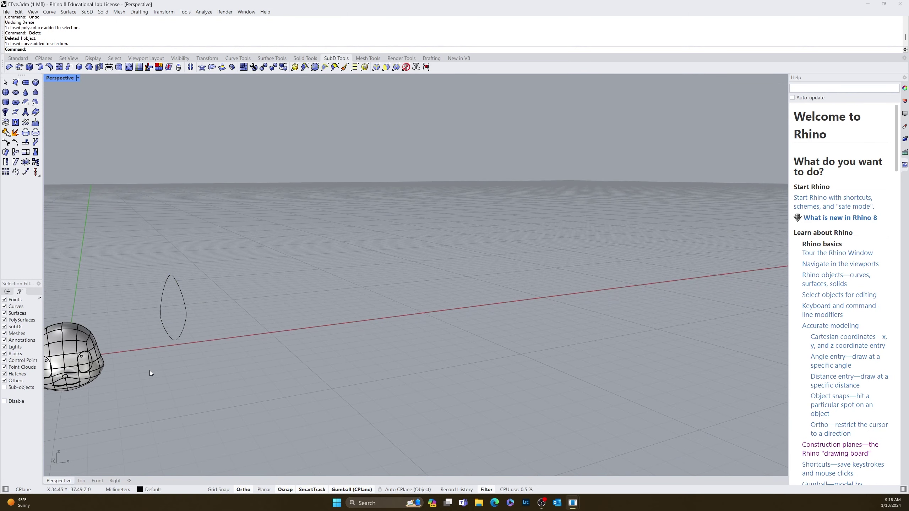
pyautogui.click(170, 338)
pyautogui.scroll(5, 160, 318)
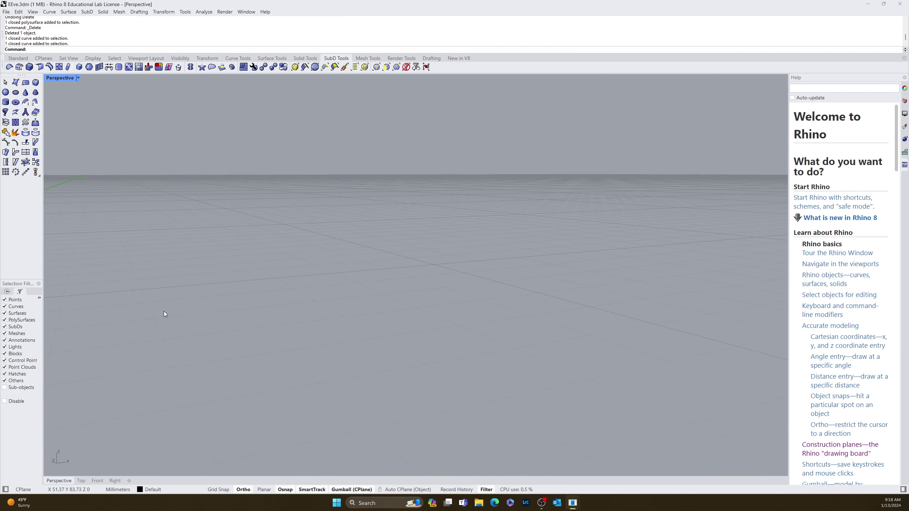
pyautogui.write('Extu')
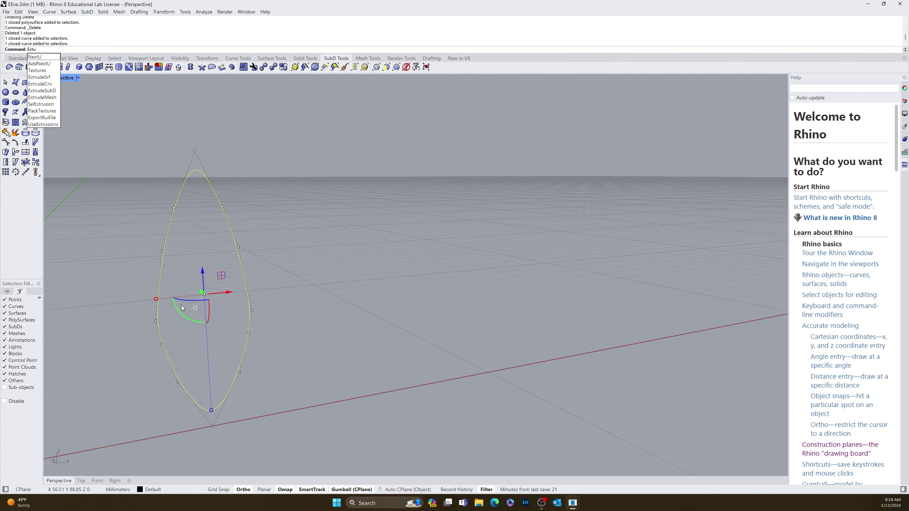
pyautogui.press('BackSpace')
pyautogui.write('rudeCrv')
pyautogui.press('Return')
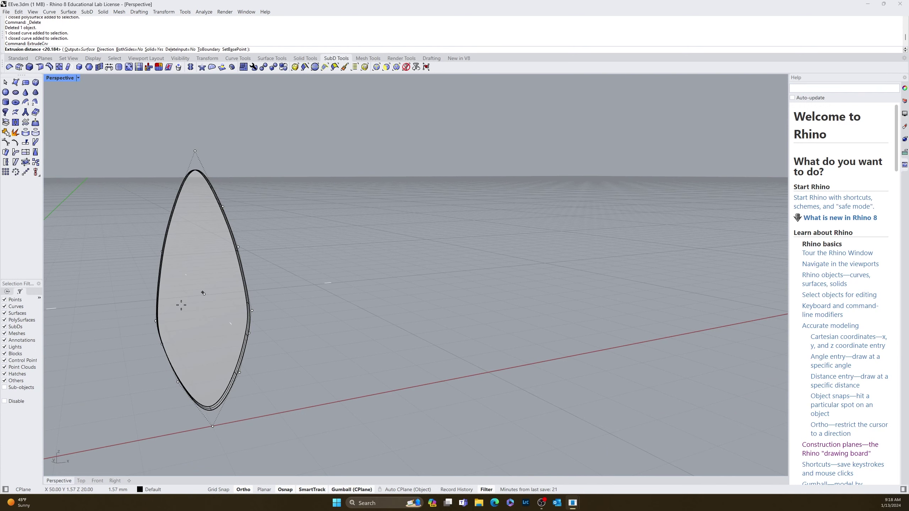
pyautogui.write('.5')
pyautogui.press('Return')
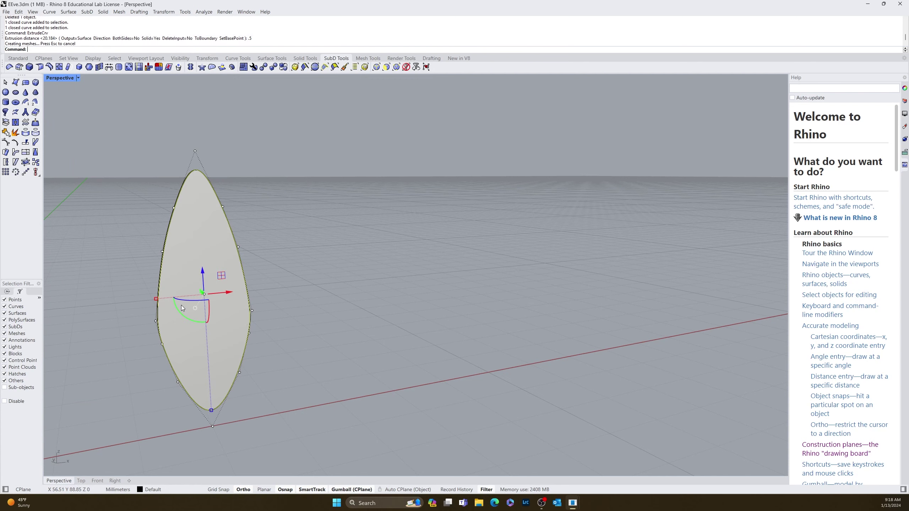
# Extract the large front face of the thin leaf-shaped solid as a separate surface
pyautogui.click(294, 332)
pyautogui.moveTo(294, 332); pyautogui.dragTo(355, 316, button='right')
pyautogui.click(354, 317)
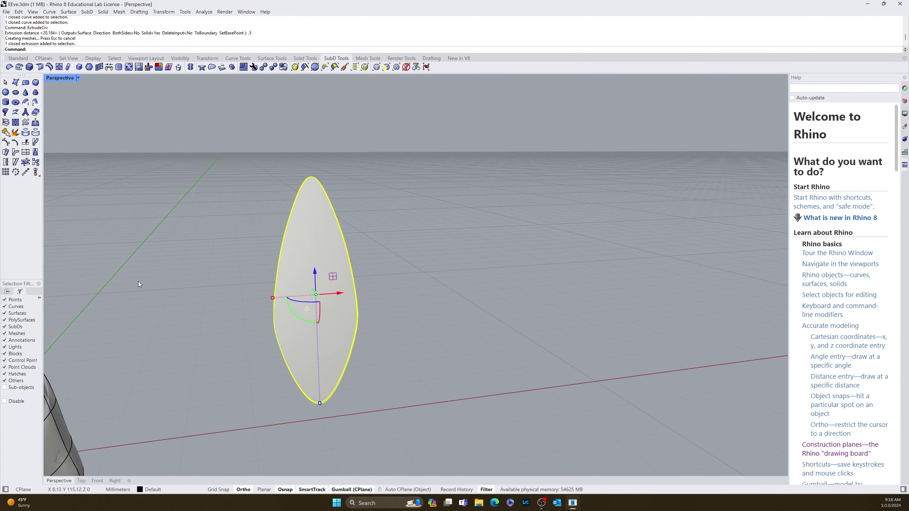
pyautogui.click(264, 306)
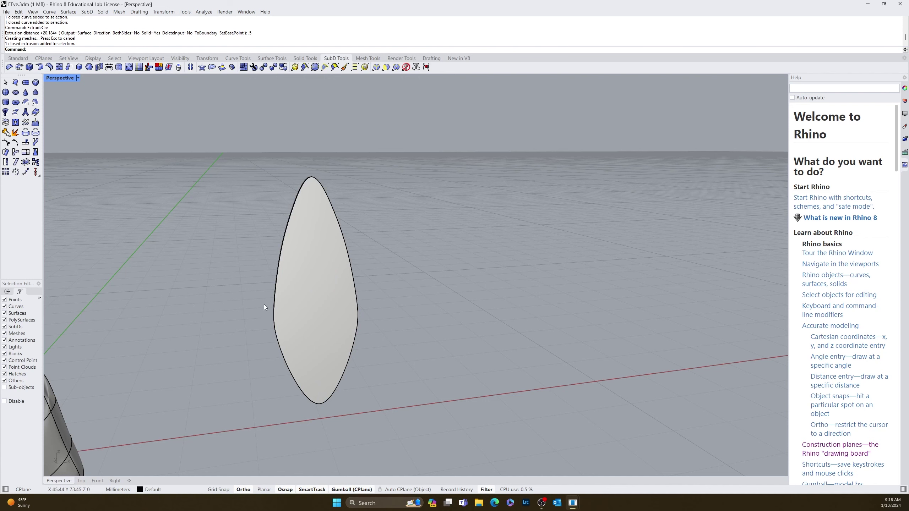
pyautogui.write('ExtractSrf')
pyautogui.press('Return')
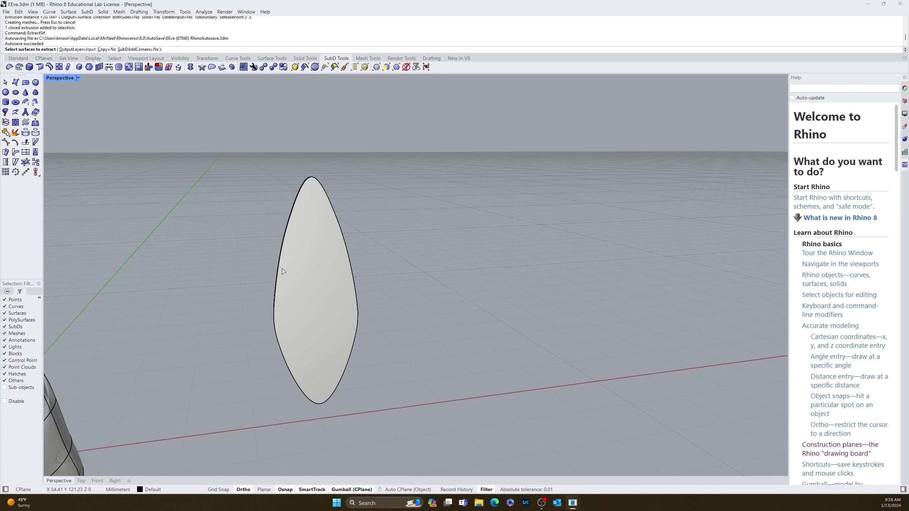
pyautogui.click(313, 293)
pyautogui.press('Return')
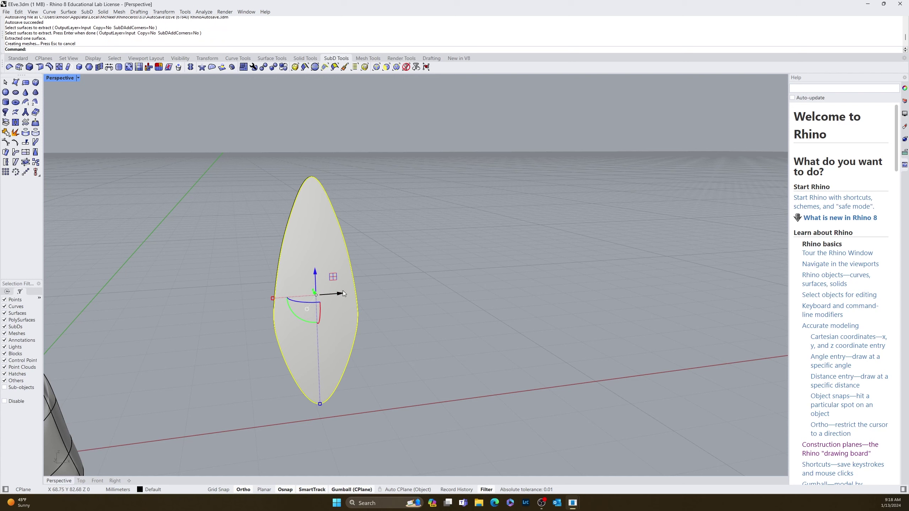
# Move the extracted leaf face sideways along the red axis, clear of the solid, and delete the leftover polysurface
pyautogui.press('alt')
pyautogui.moveTo(340, 293); pyautogui.dragTo(452, 293)
pyautogui.click(357, 379)
pyautogui.click(302, 328)
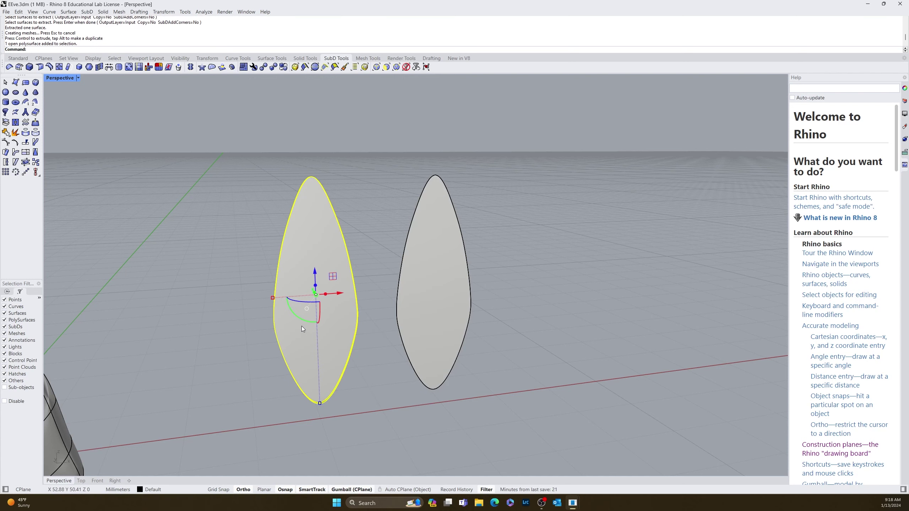
pyautogui.press('Delete')
# Zoom to the extracted leaf surface and examine its shape beside the original curve
pyautogui.moveTo(310, 292); pyautogui.dragTo(155, 317, button='right')
pyautogui.click(67, 360)
pyautogui.write('z')
pyautogui.press('Return')
pyautogui.write('s')
pyautogui.press('Return')
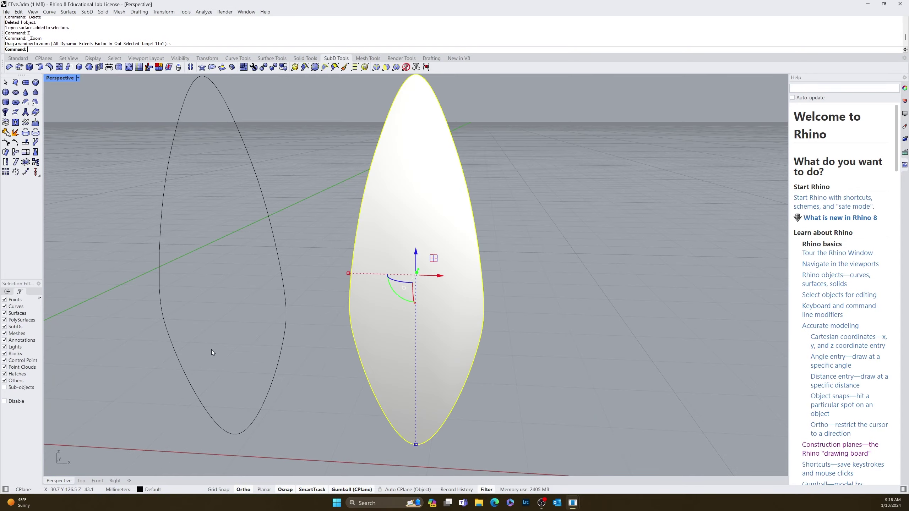
pyautogui.moveTo(211, 349); pyautogui.dragTo(137, 353, button='right')
pyautogui.click(136, 353)
pyautogui.moveTo(280, 346)
pyautogui.mouseDown(button='right')
pyautogui.moveTo(267, 332)
pyautogui.moveTo(407, 322)
pyautogui.moveTo(464, 290)
pyautogui.moveTo(446, 298)
pyautogui.mouseUp(button='right')
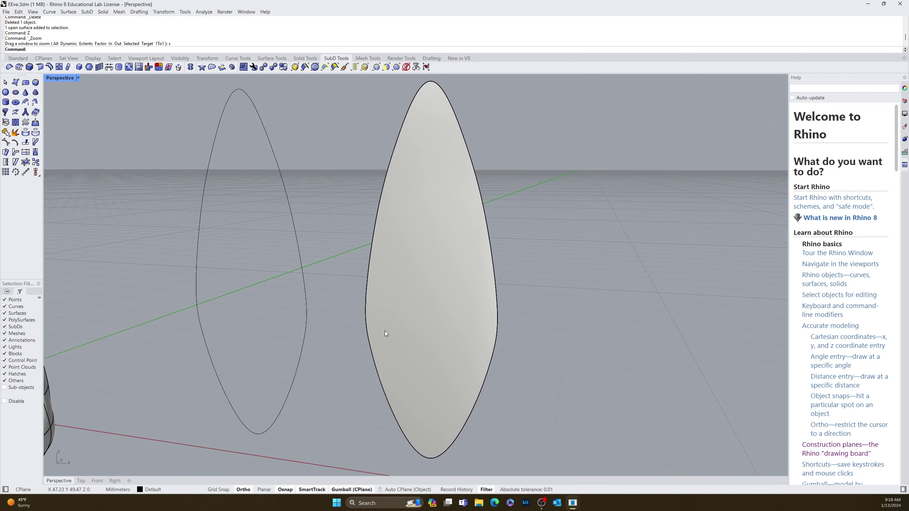
# Quad-remesh the extracted leaf surface into a SubD with a target quad count of 14
pyautogui.click(442, 301)
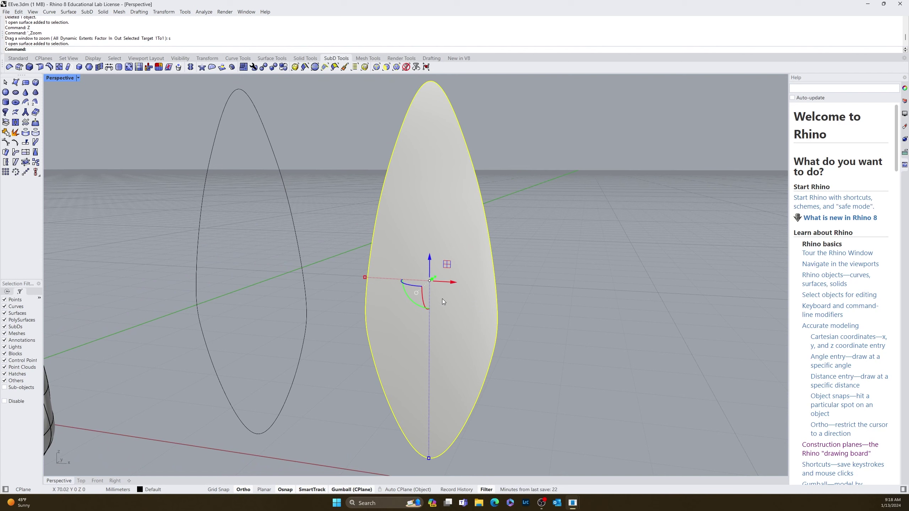
pyautogui.write('Q')
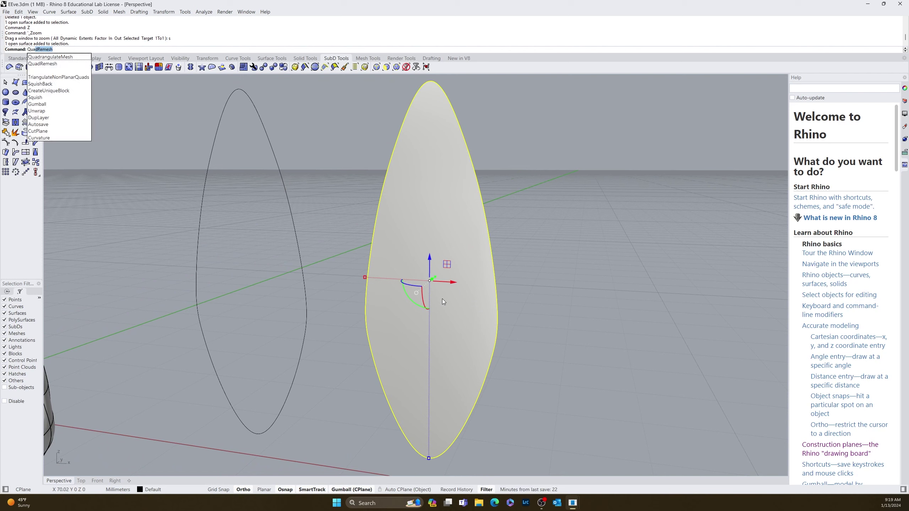
pyautogui.write('uad')
pyautogui.press('Return')
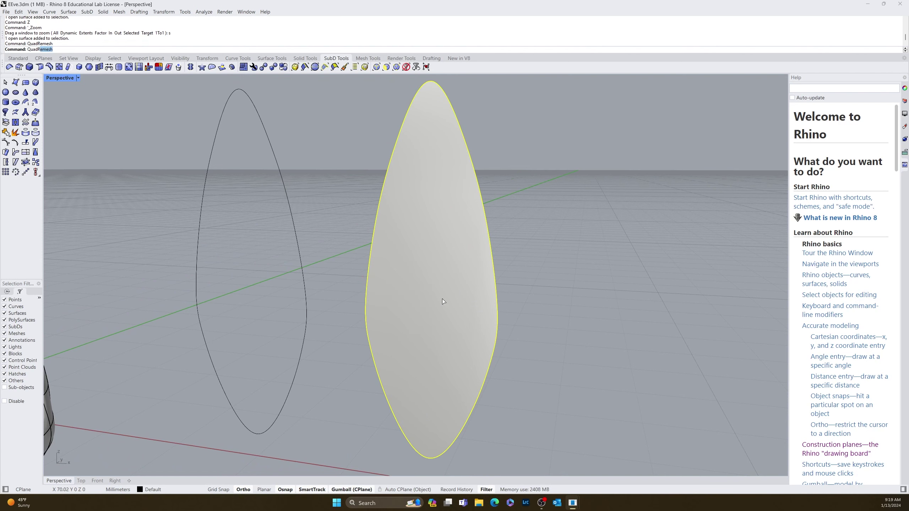
pyautogui.doubleClick(242, 193)
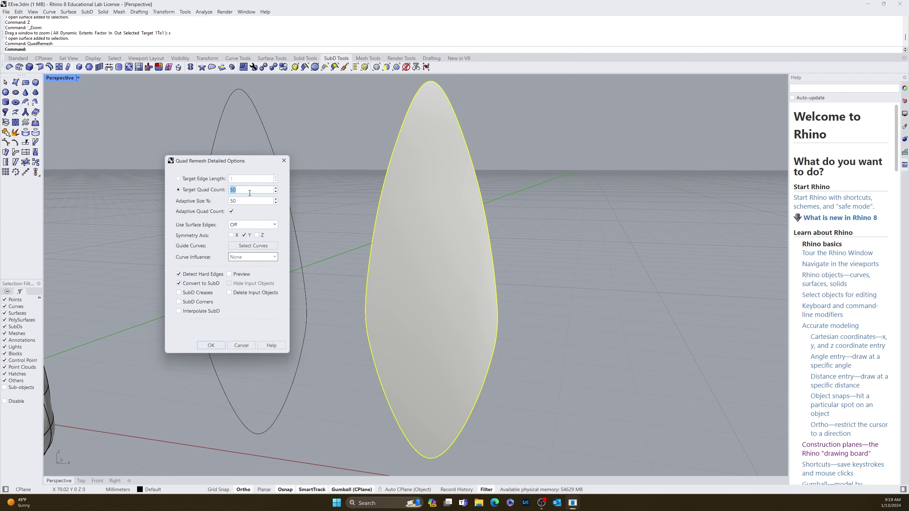
pyautogui.write('145')
pyautogui.press('BackSpace')
pyautogui.click(211, 345)
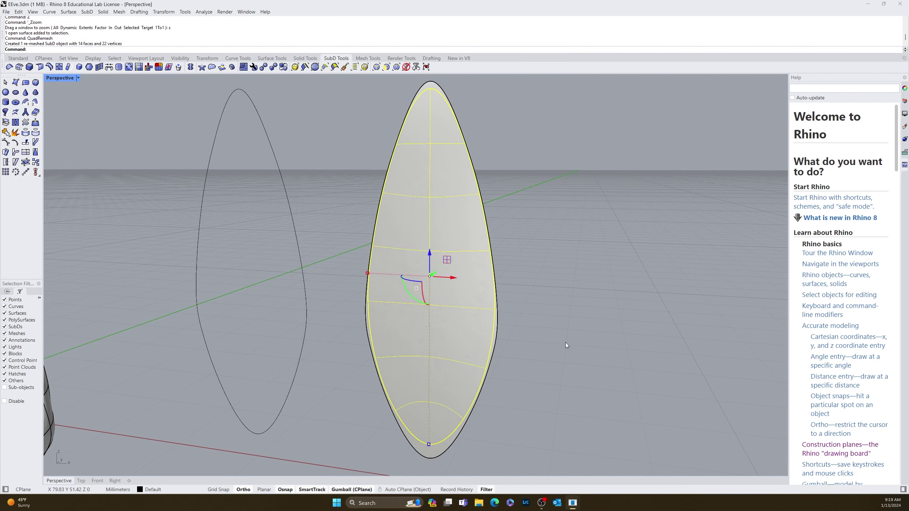